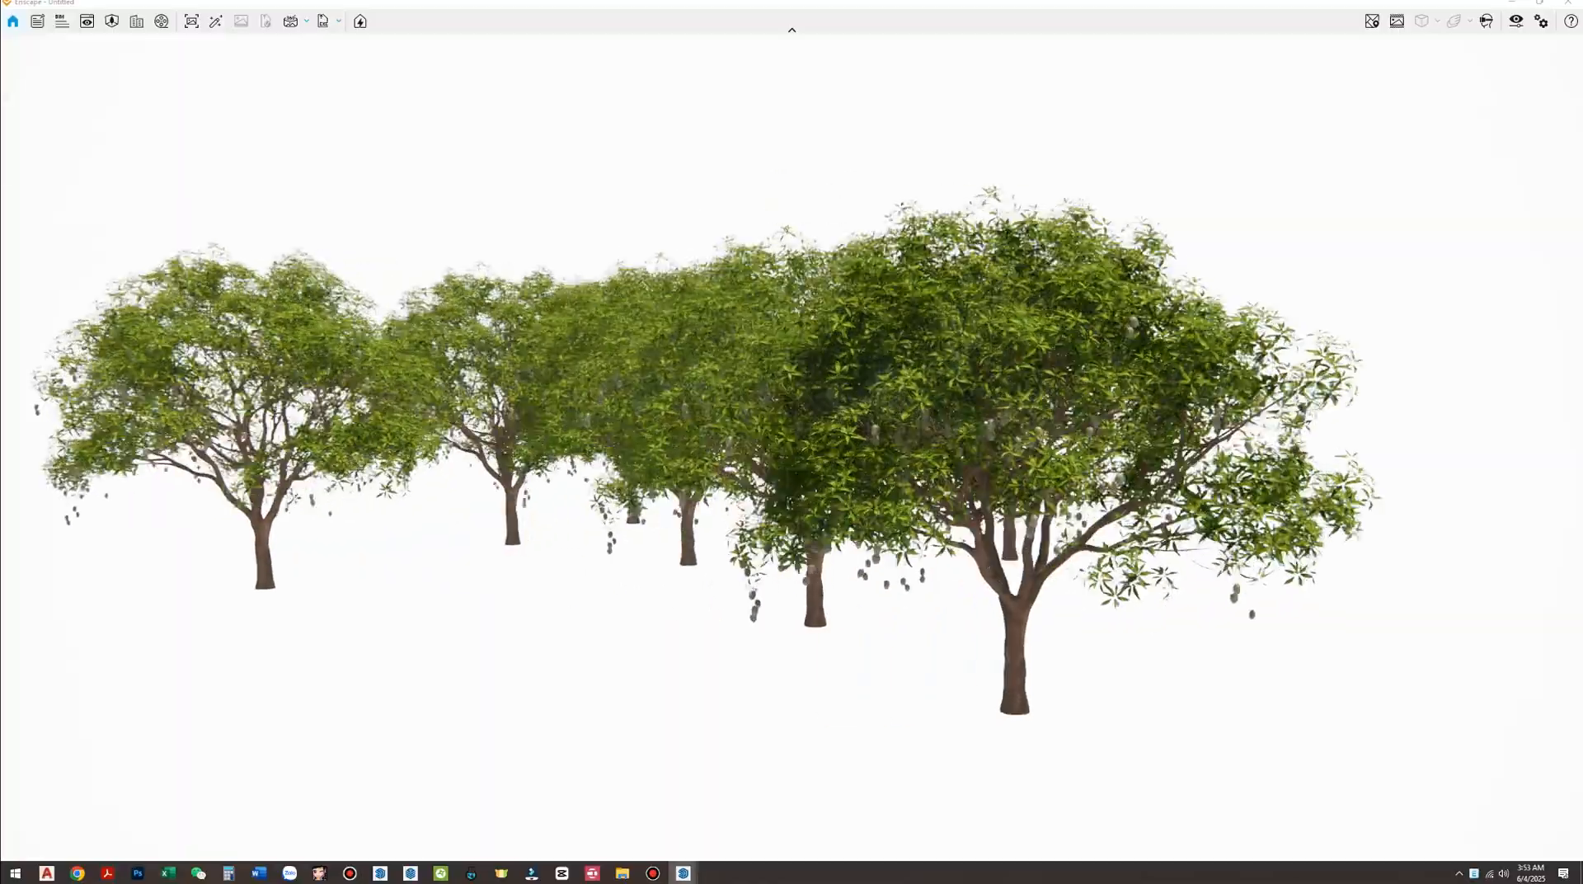
Examine the rendered mango trees up close and from a distance, viewing foliage, hanging fruit and trunk from several sides
scroll(792, 445, up, 5)
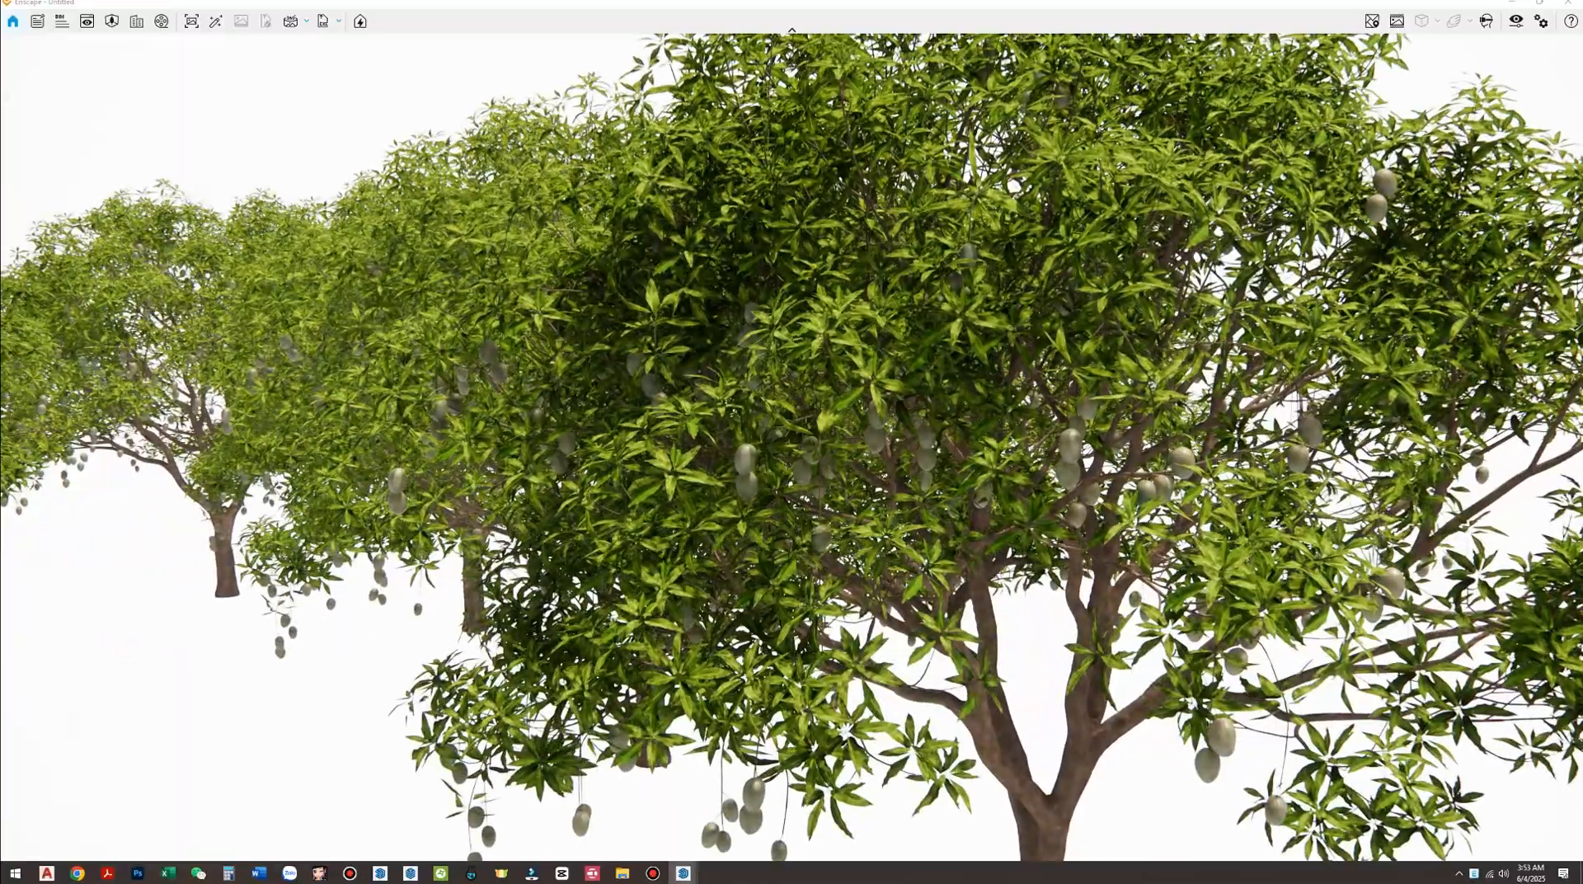
scroll(791, 445, down, 5)
right_drag(791, 445, 618, 520)
scroll(791, 446, down, 4)
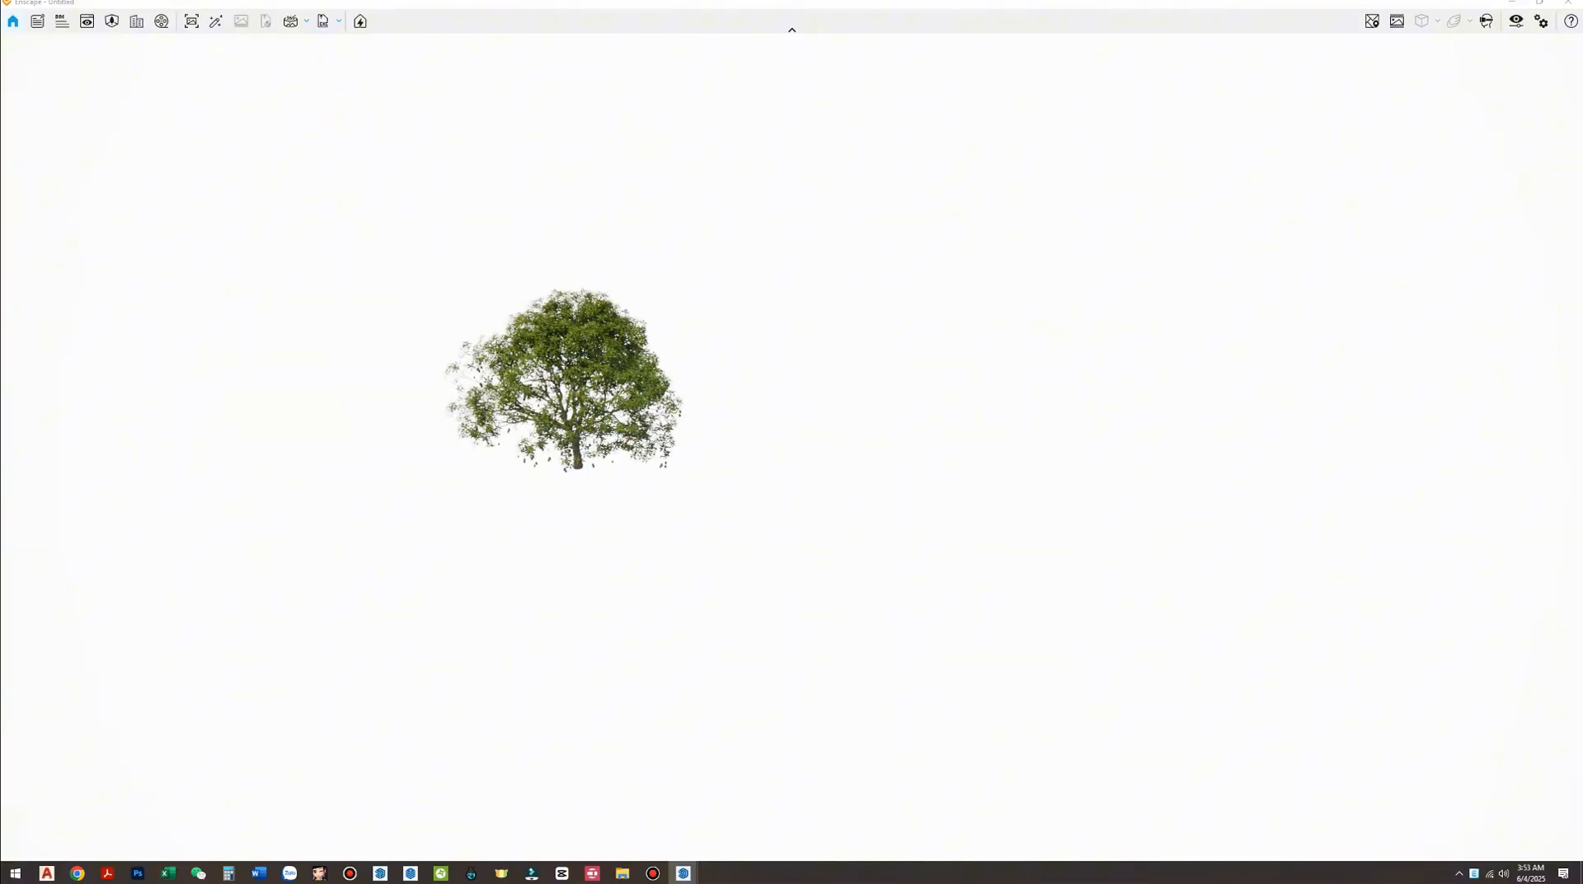
scroll(792, 445, up, 5)
scroll(791, 445, down, 4)
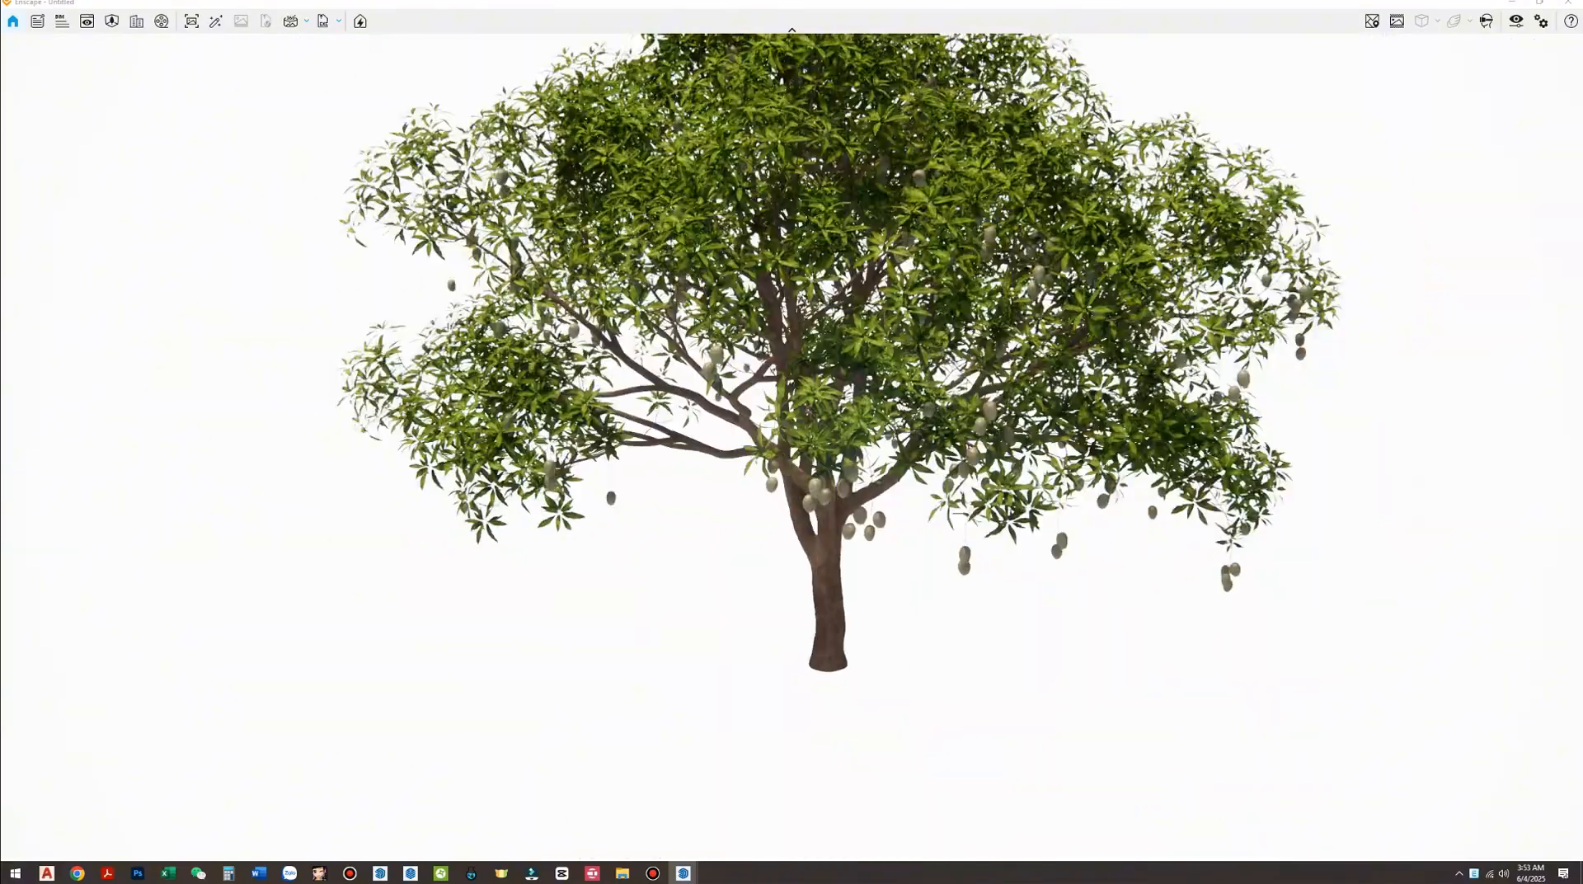
scroll(981, 559, up, 5)
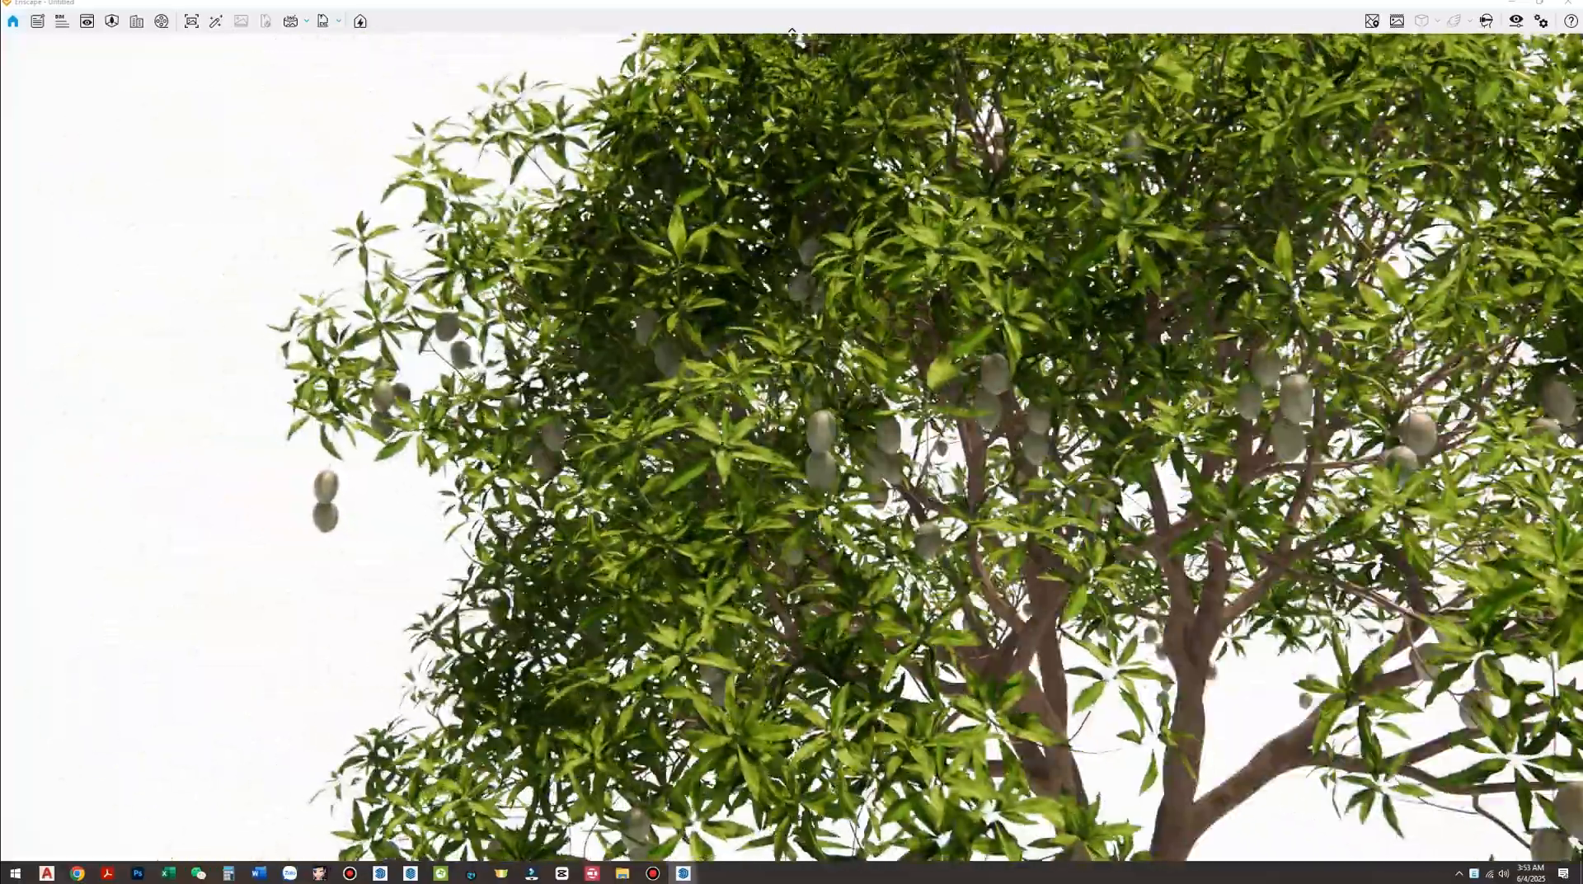
scroll(791, 445, down, 5)
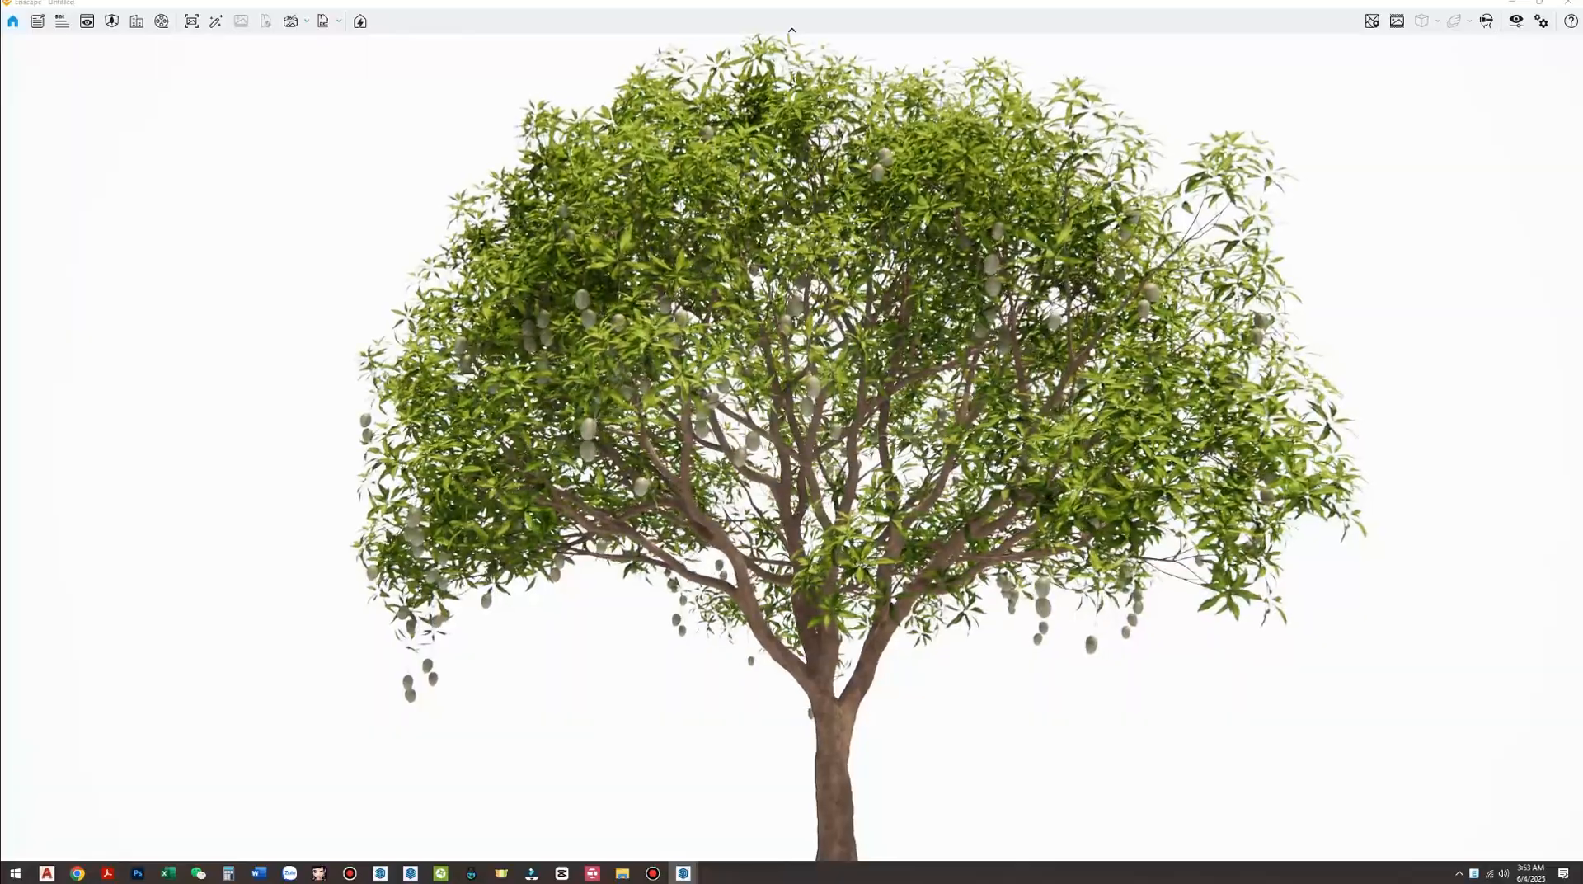
scroll(903, 639, up, 3)
right_drag(791, 429, 503, 445)
scroll(963, 530, up, 3)
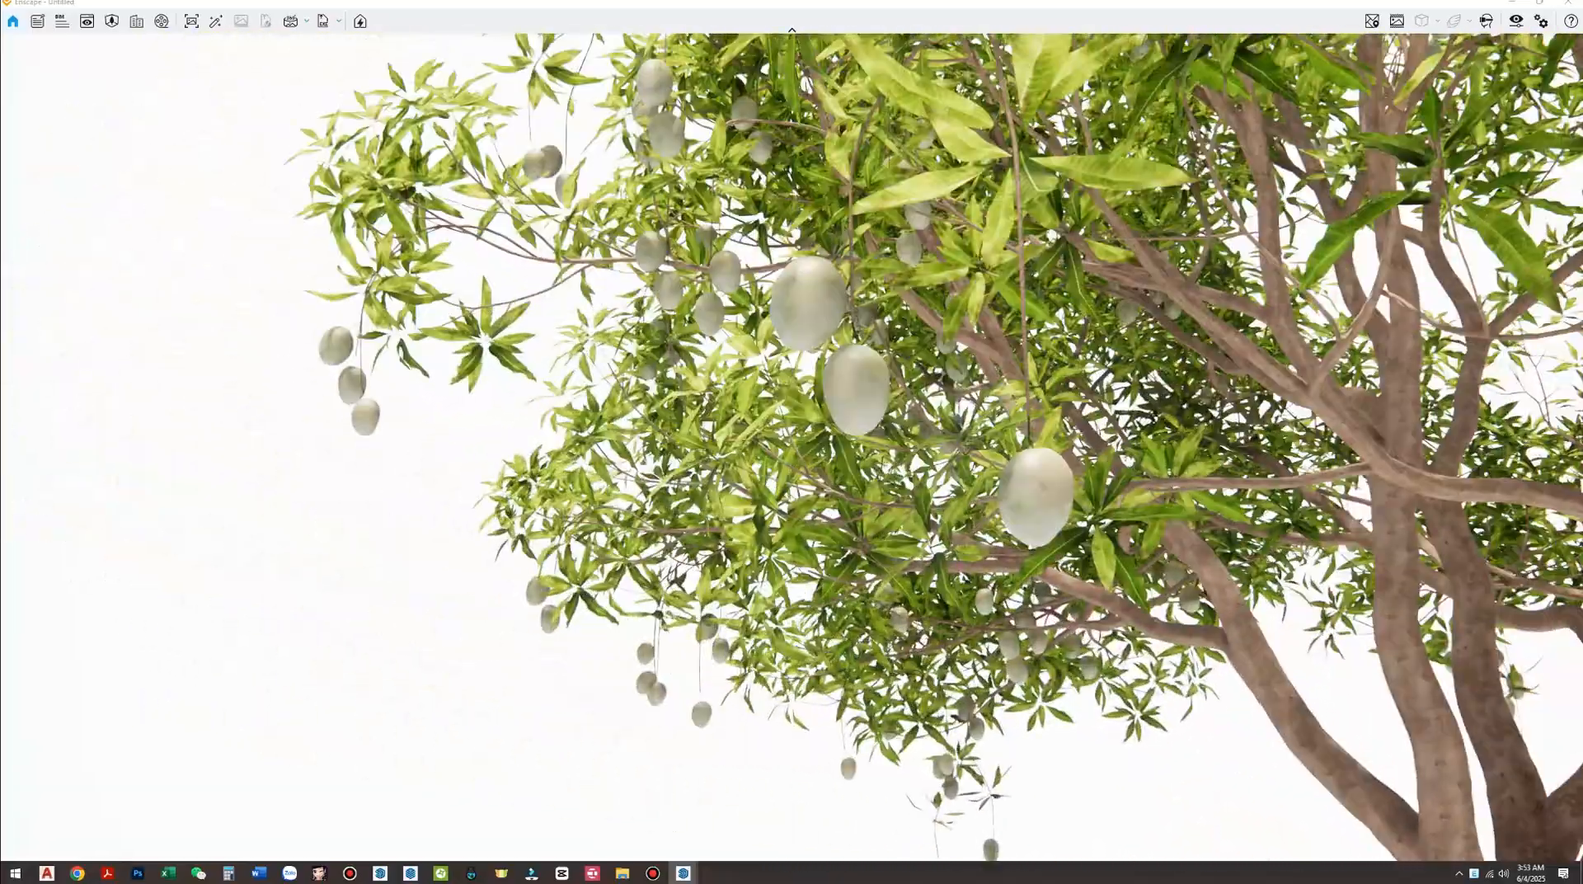
scroll(907, 445, down, 5)
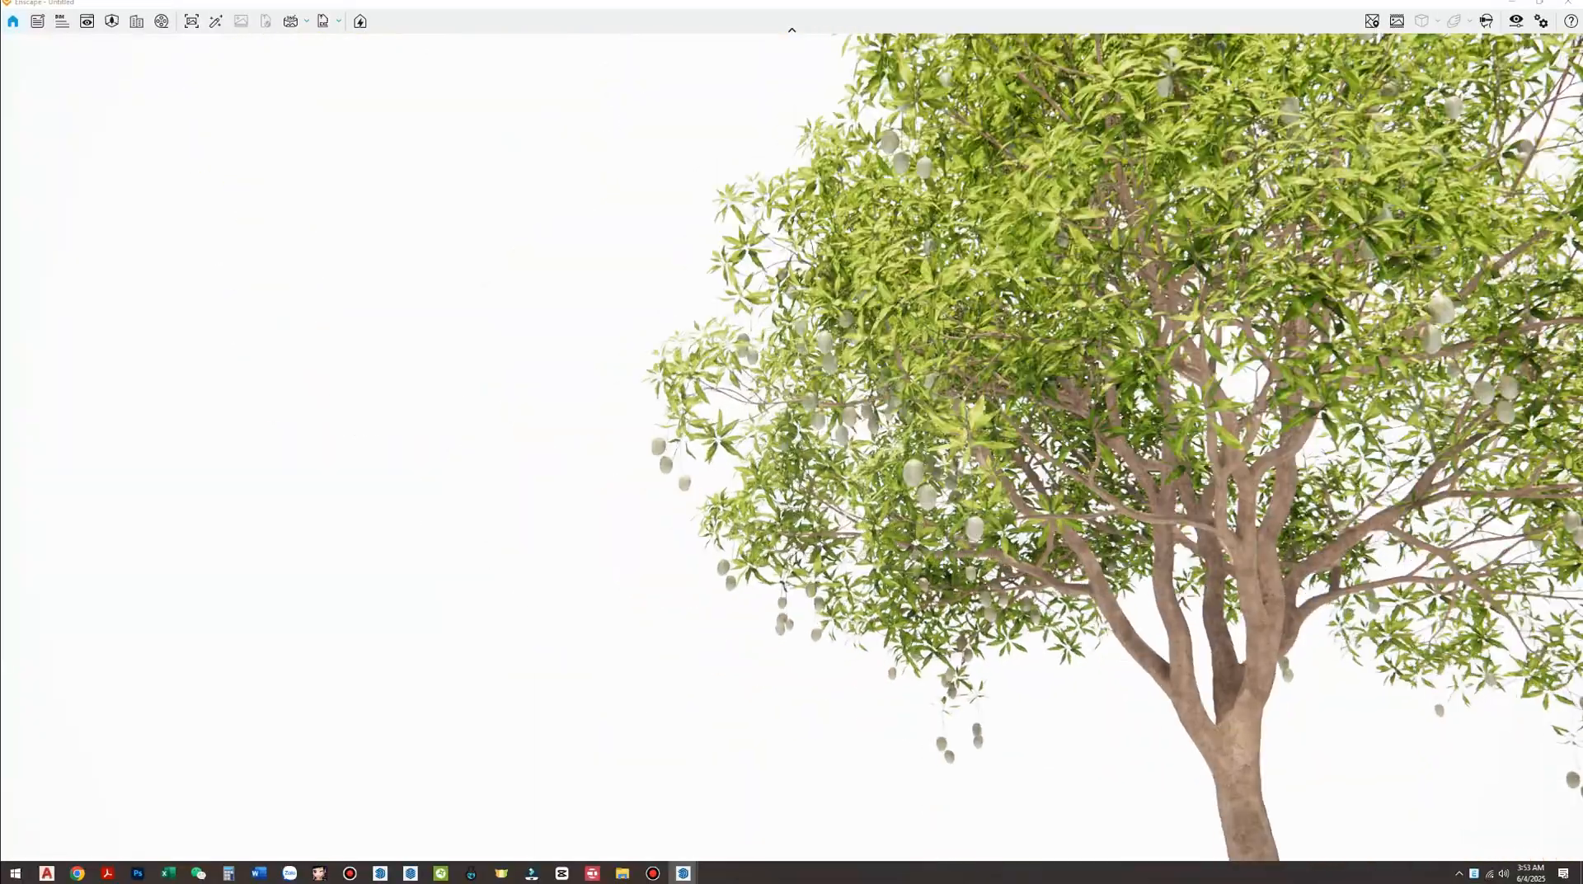
scroll(878, 532, down, 4)
right_drag(878, 531, 977, 524)
scroll(948, 511, up, 2)
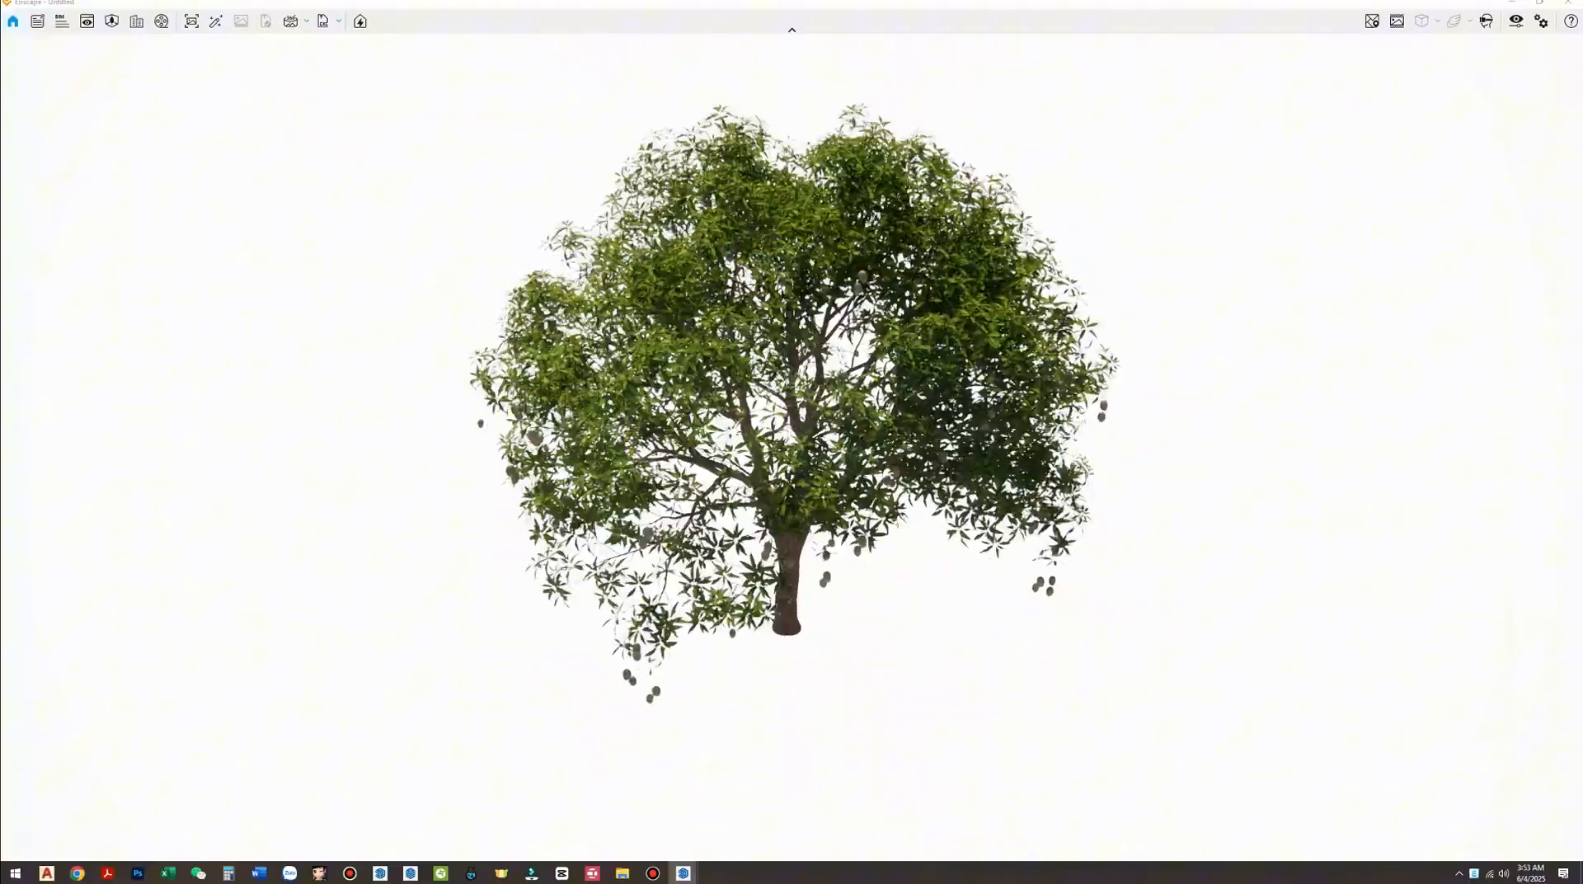
right_drag(824, 512, 1014, 416)
scroll(791, 447, up, 5)
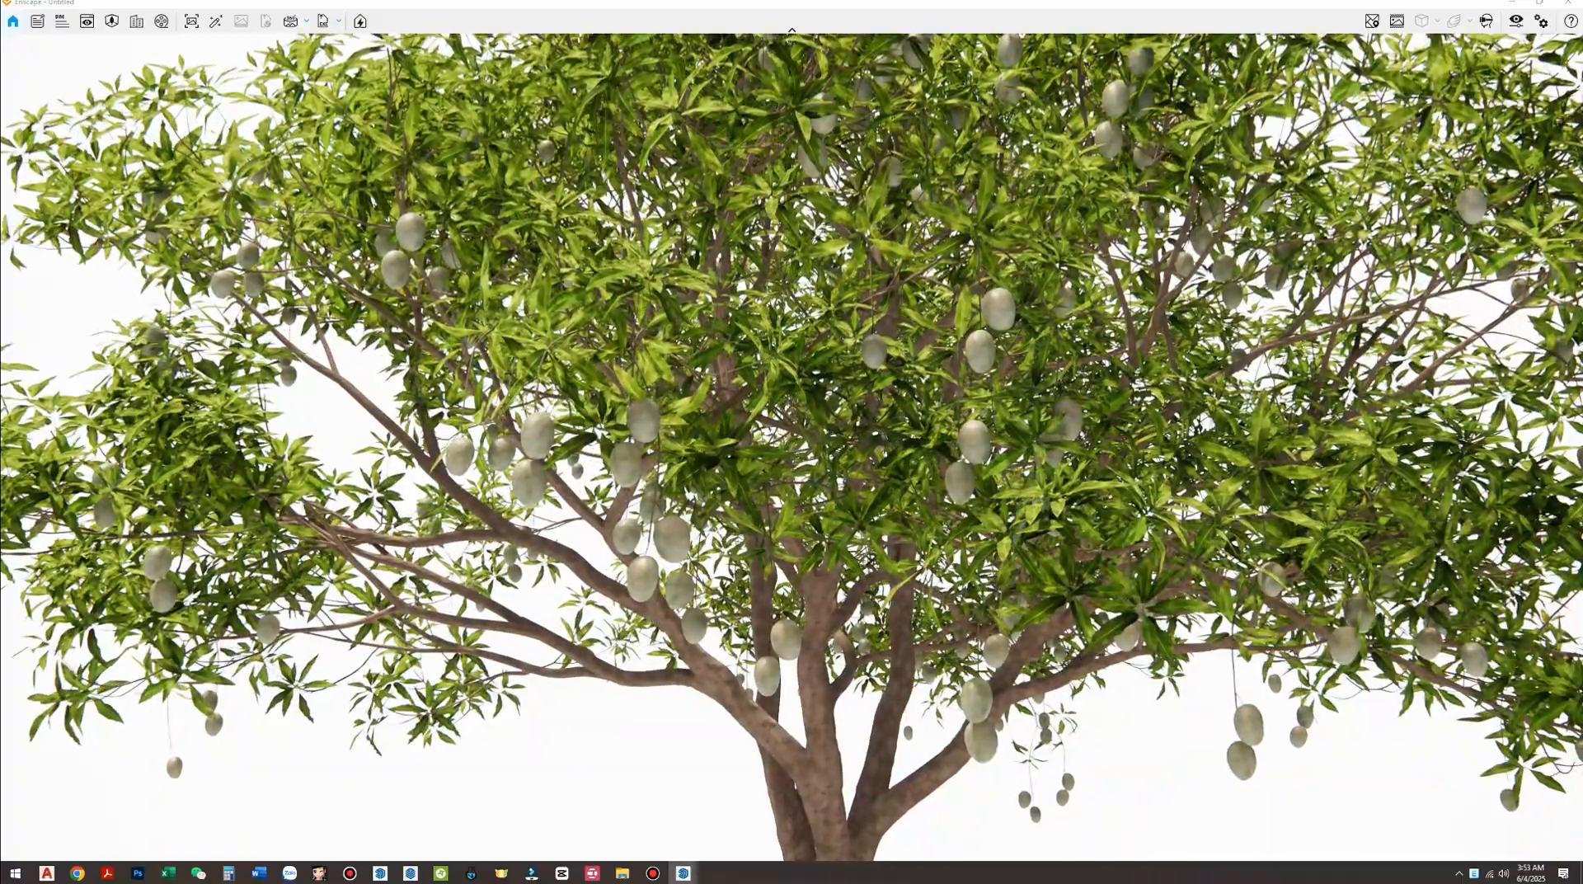
scroll(791, 447, down, 5)
right_drag(792, 495, 997, 412)
right_drag(824, 395, 936, 437)
scroll(792, 495, up, 2)
scroll(791, 447, down, 3)
scroll(792, 447, up, 1)
right_drag(660, 445, 939, 441)
scroll(791, 447, down, 2)
right_drag(791, 447, 932, 441)
right_drag(660, 367, 748, 364)
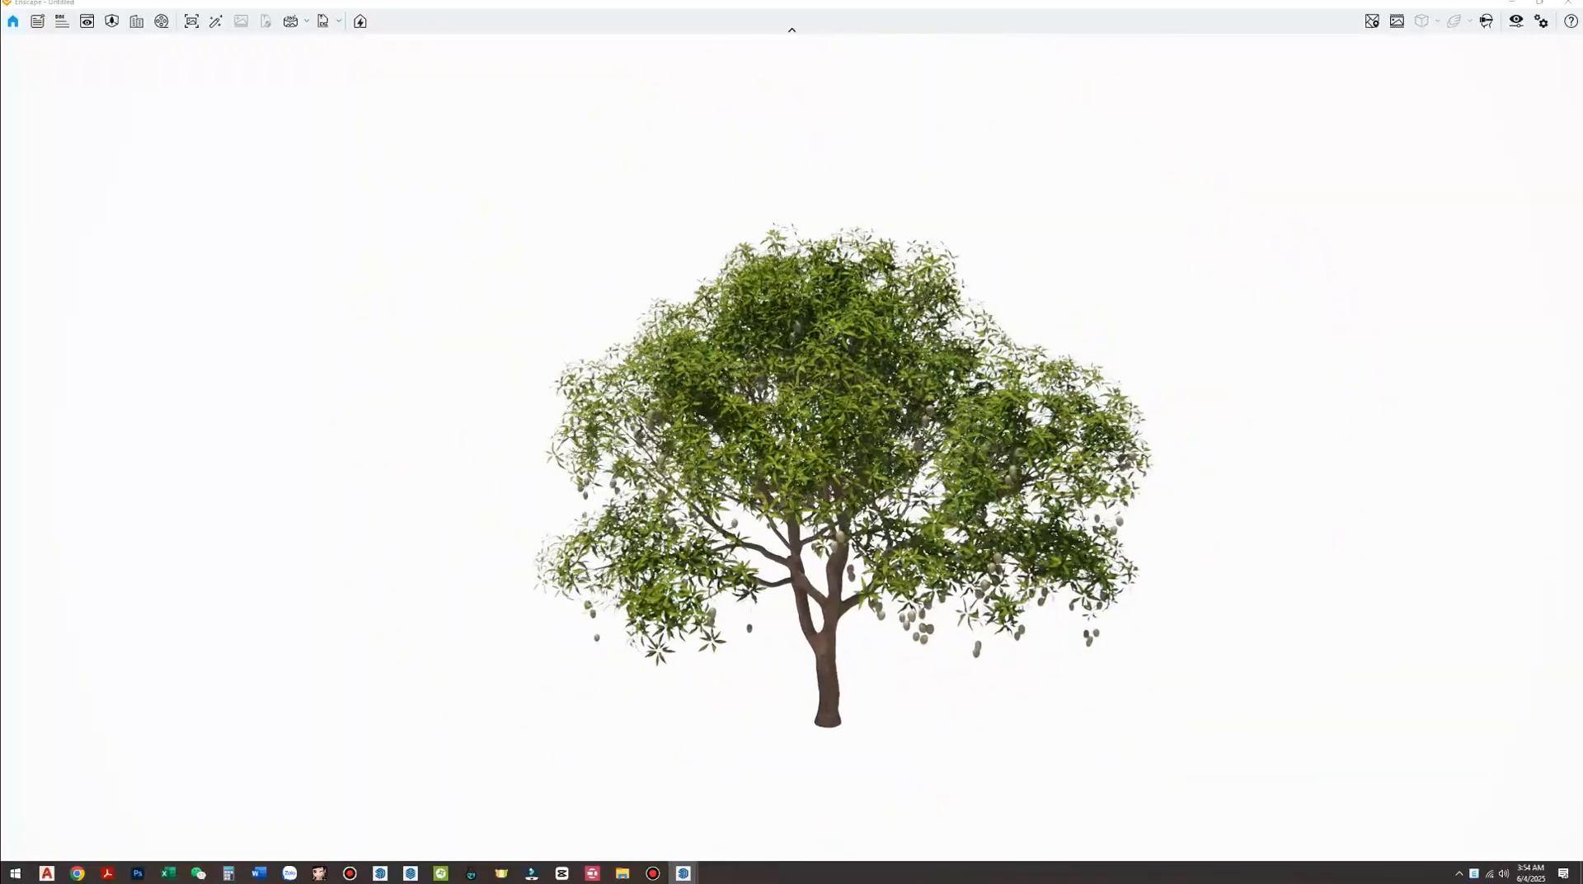
scroll(748, 364, up, 2)
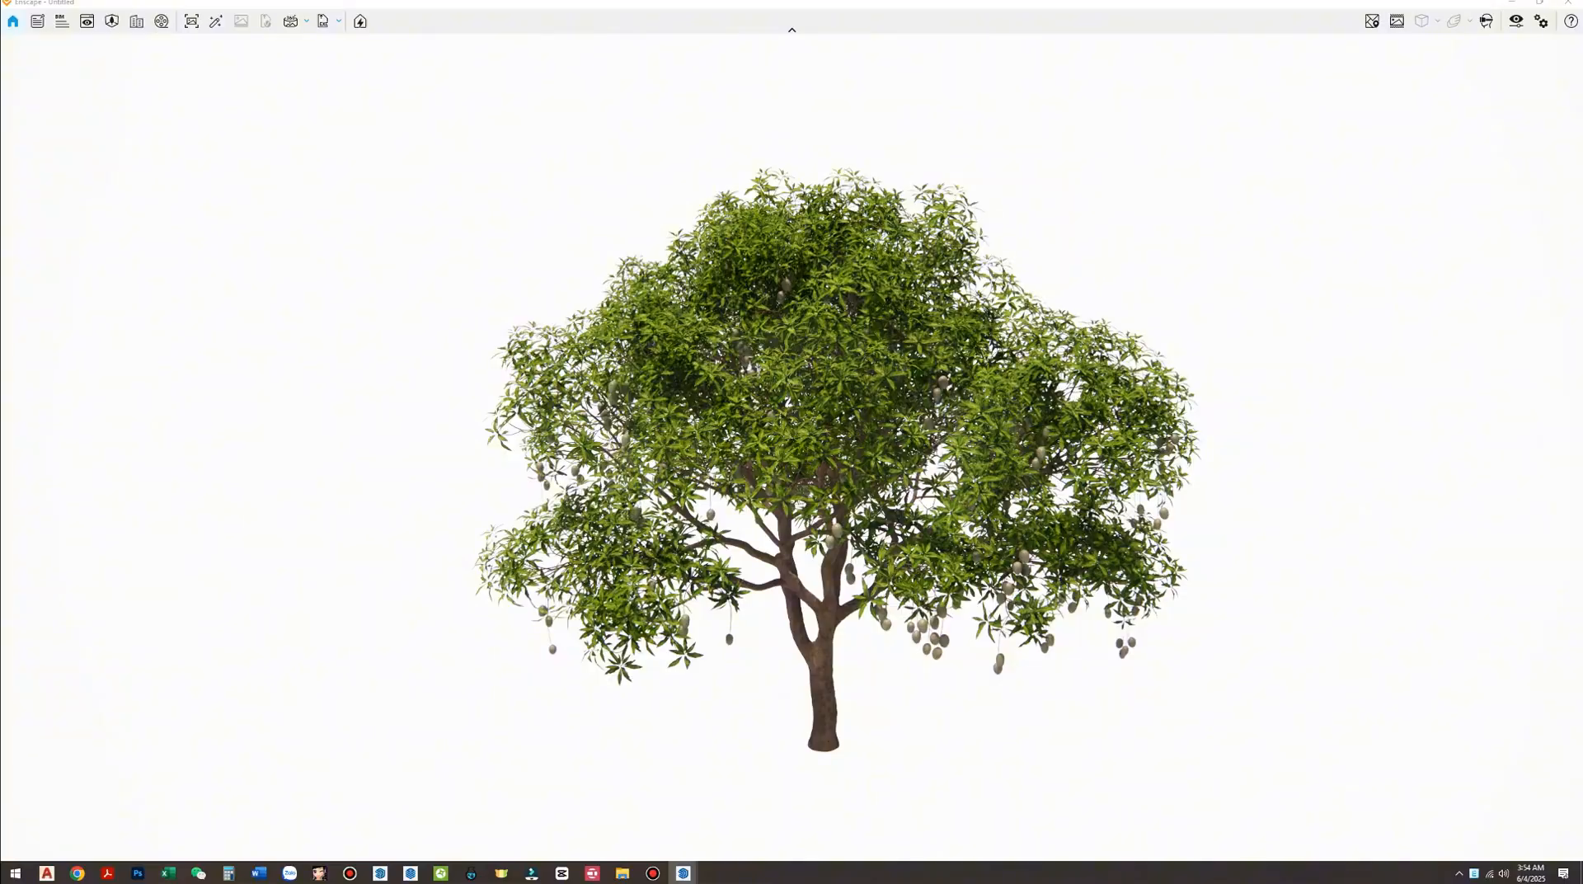
scroll(841, 601, up, 3)
scroll(840, 602, down, 2)
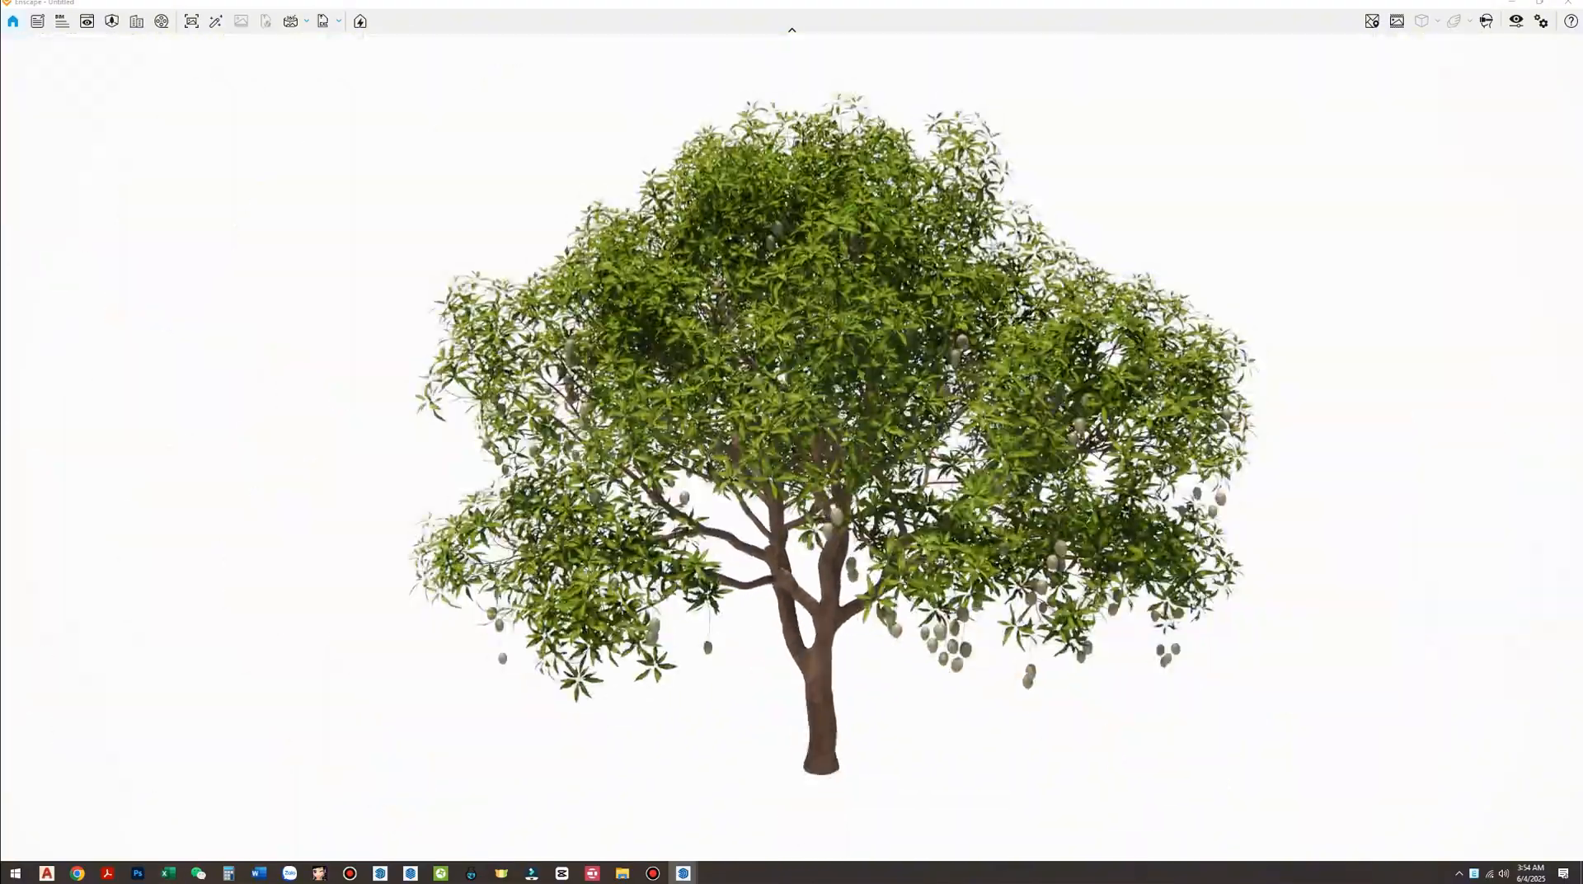
right_drag(792, 445, 840, 452)
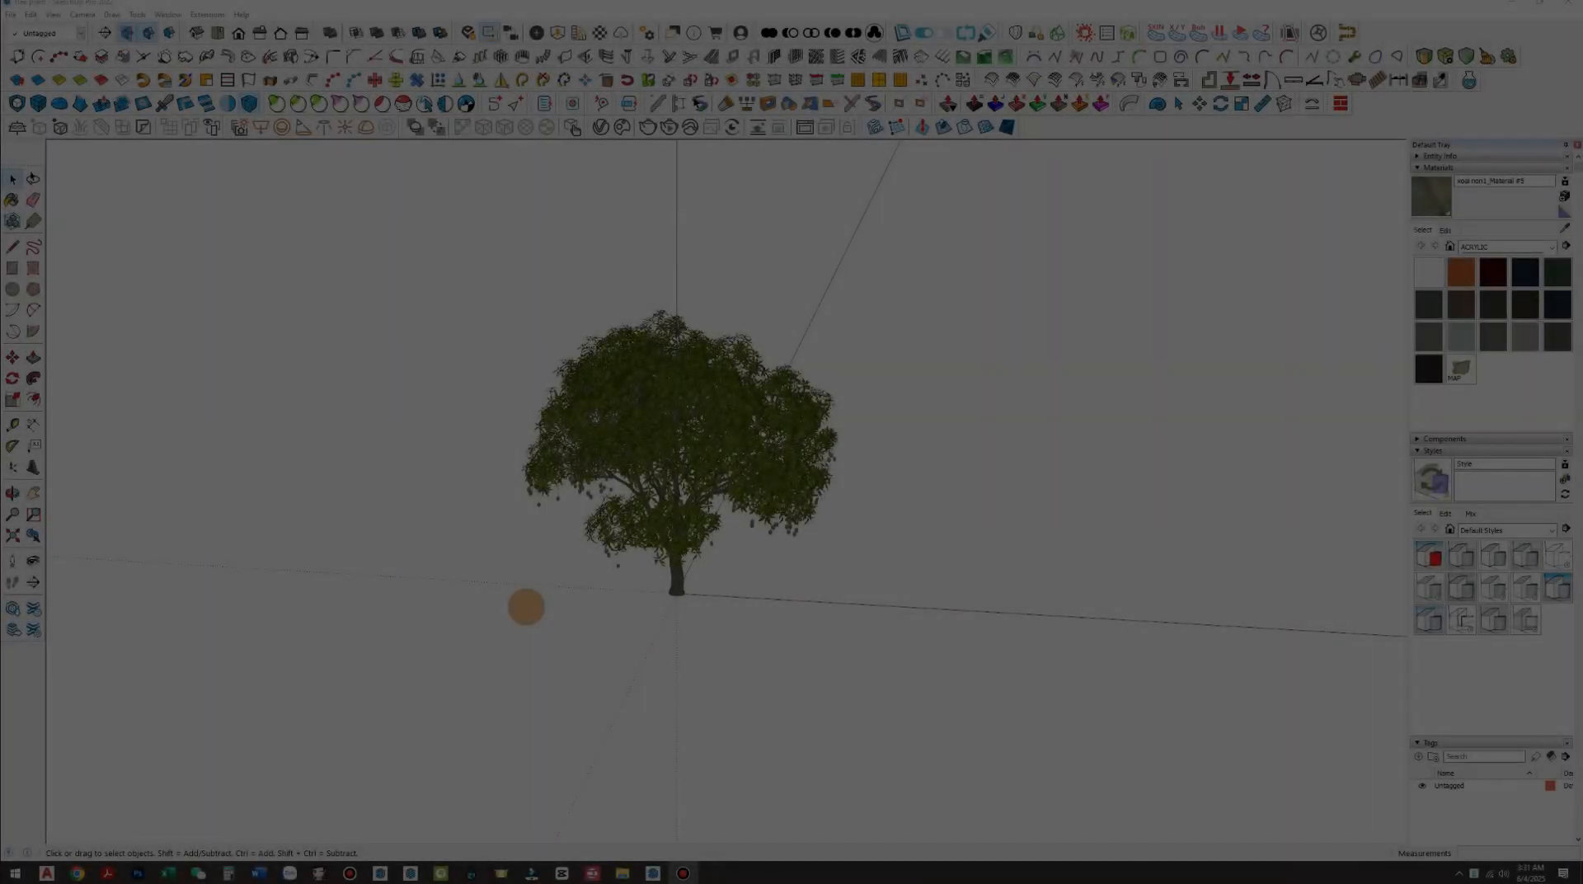
Switch to SketchUp and inspect the mango tree model's leaves, fruit, branches and overall shape
mouse_move(560, 396)
middle_down()
mouse_move(537, 388)
mouse_move(223, 568)
middle_up()
scroll(763, 501, up, 4)
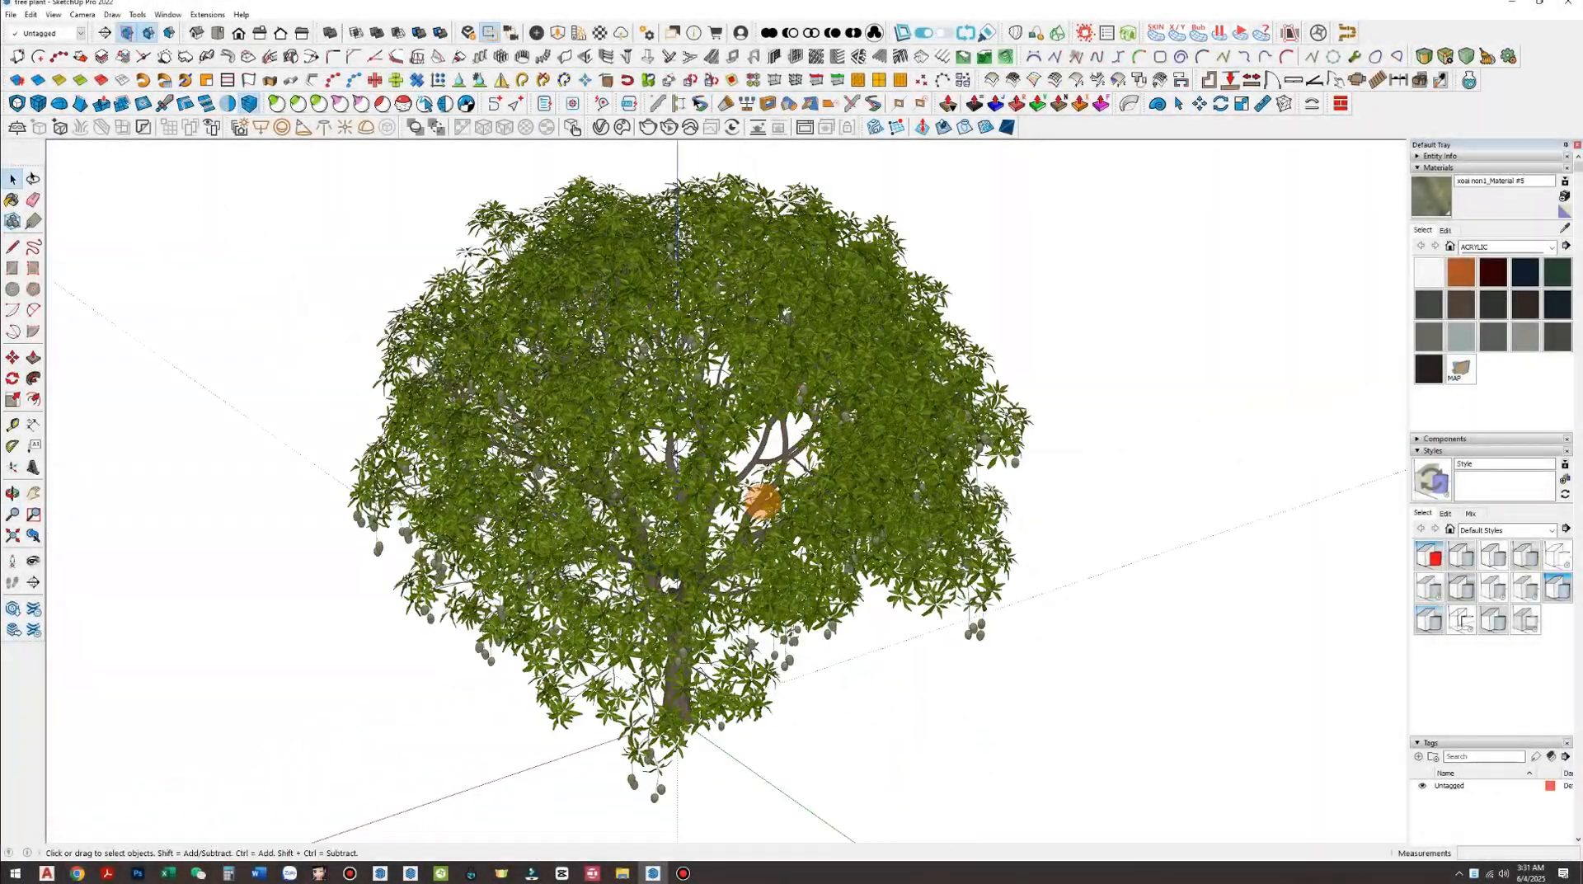
scroll(775, 507, up, 10)
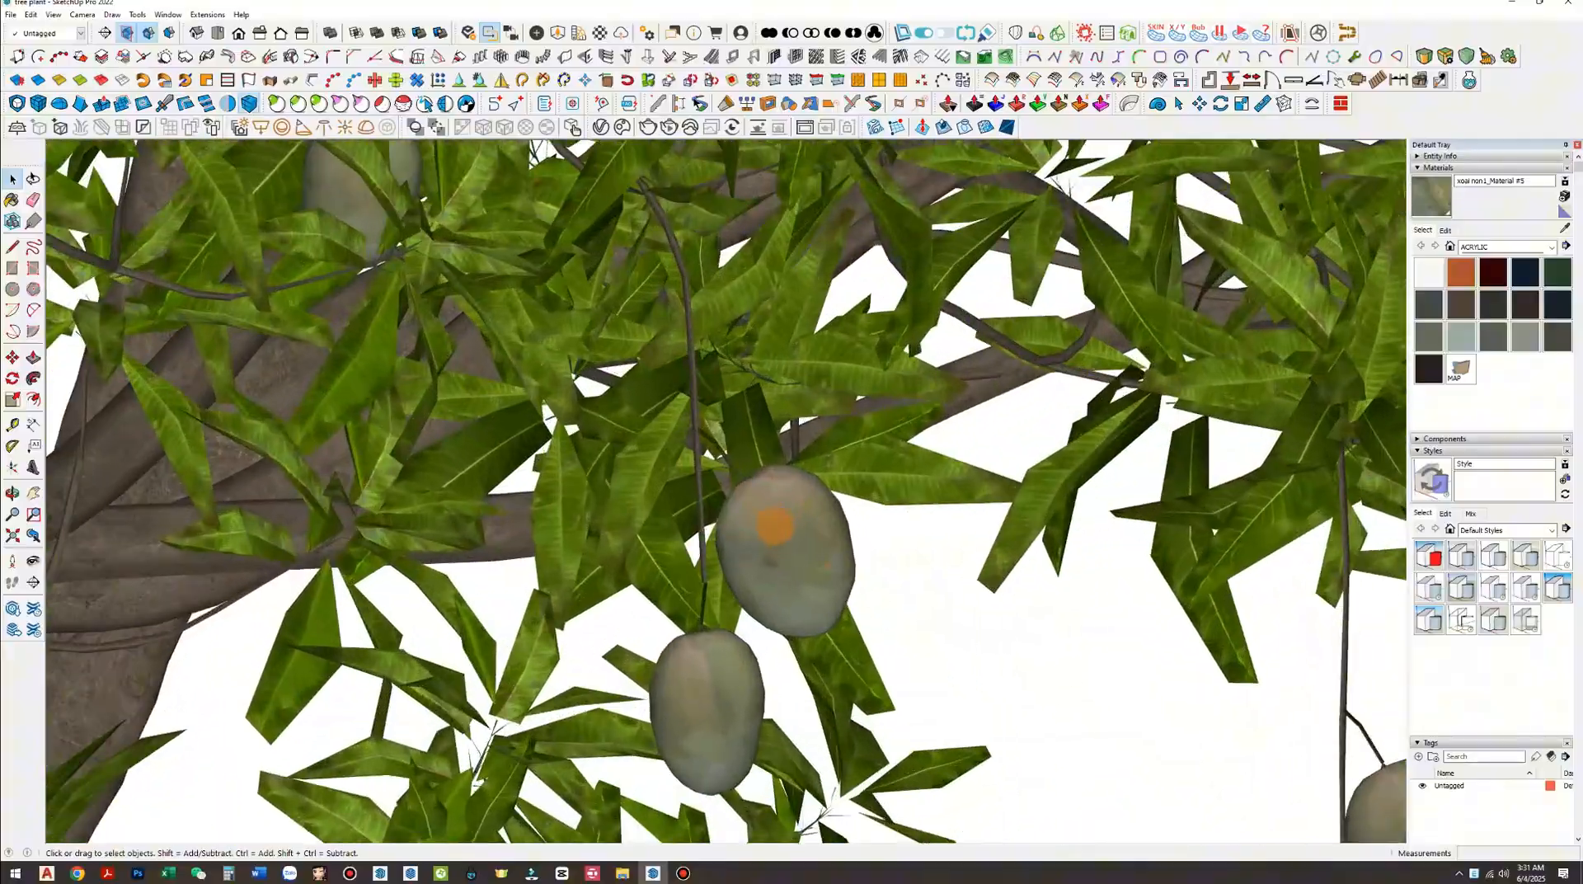
mouse_move(775, 525)
middle_down()
mouse_move(820, 512)
mouse_move(820, 449)
mouse_move(734, 381)
mouse_move(690, 444)
middle_up()
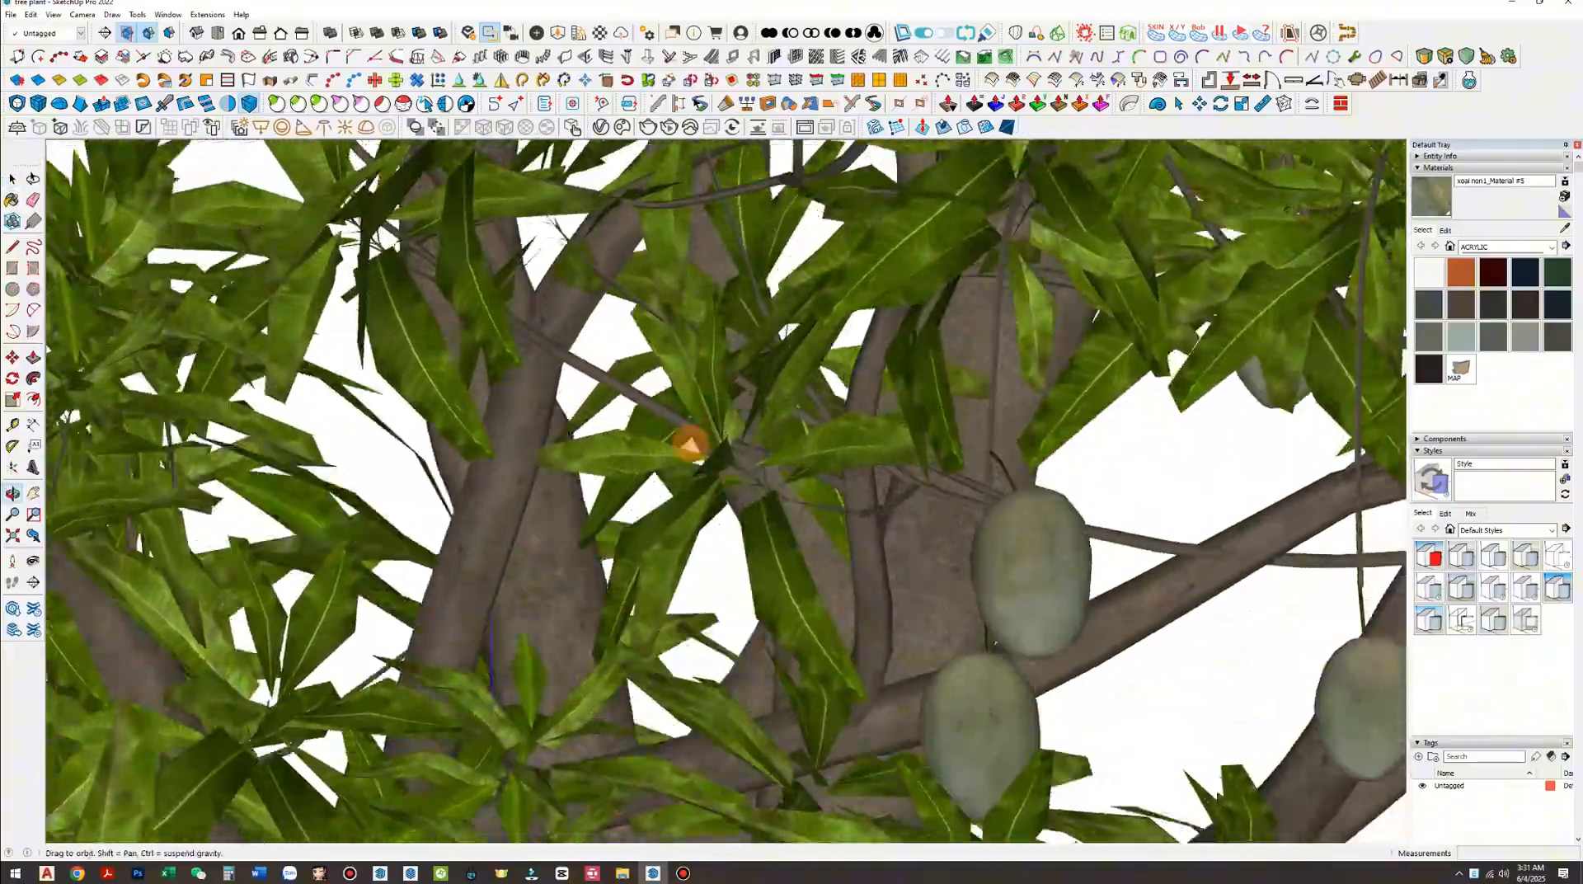
scroll(753, 505, down, 12)
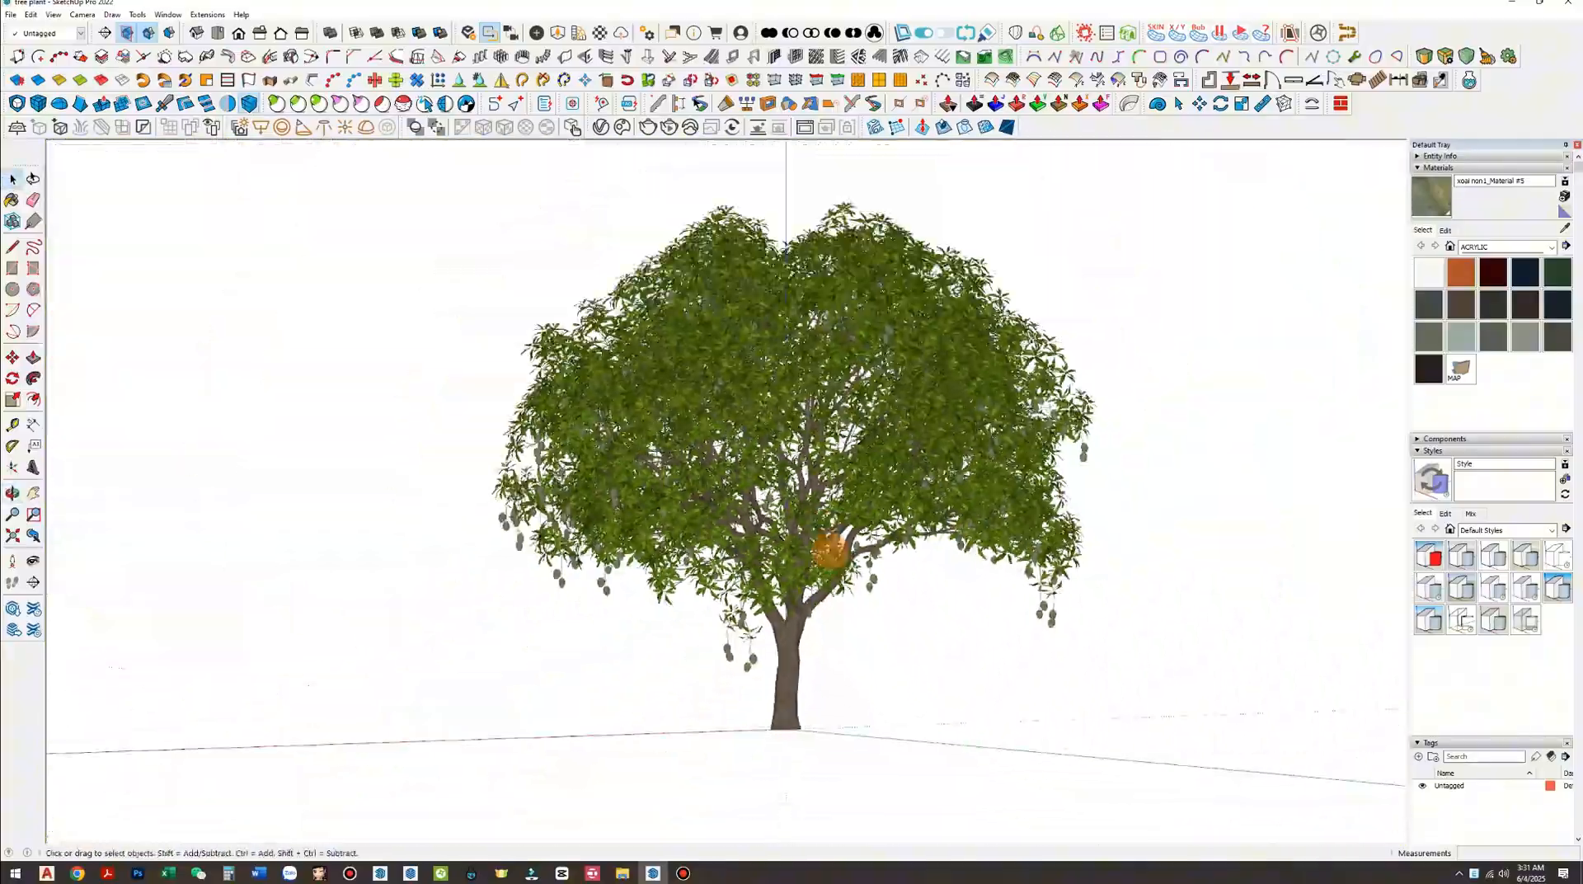
mouse_move(831, 548)
middle_down()
mouse_move(382, 621)
mouse_move(833, 717)
mouse_move(346, 610)
mouse_move(544, 650)
mouse_move(799, 647)
mouse_move(428, 685)
mouse_move(710, 436)
middle_up()
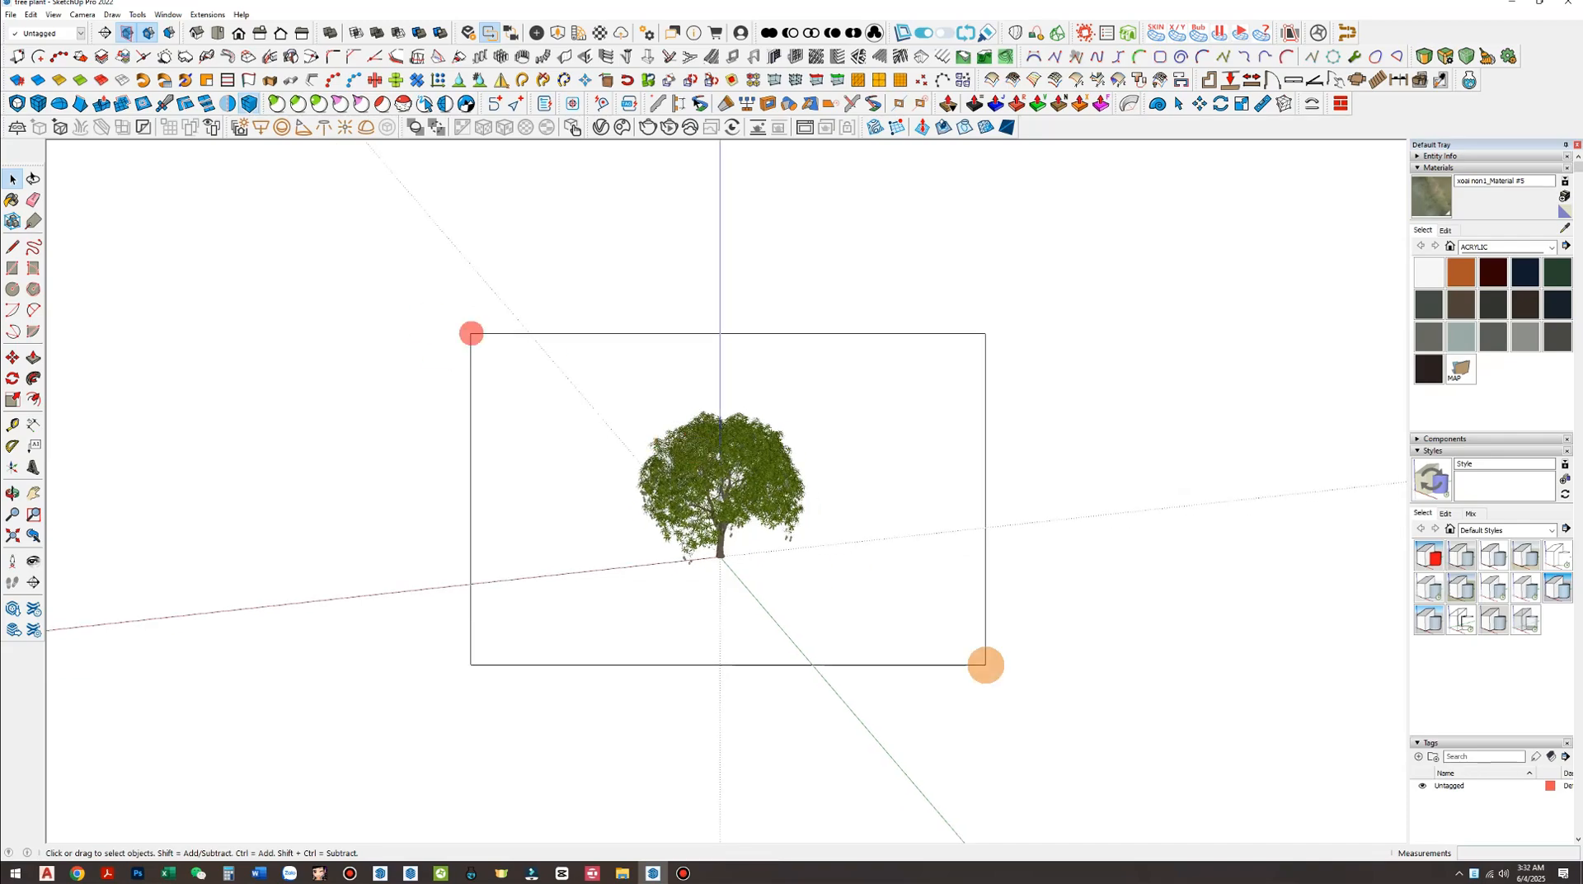
scroll(710, 449, up, 3)
scroll(710, 435, down, 2)
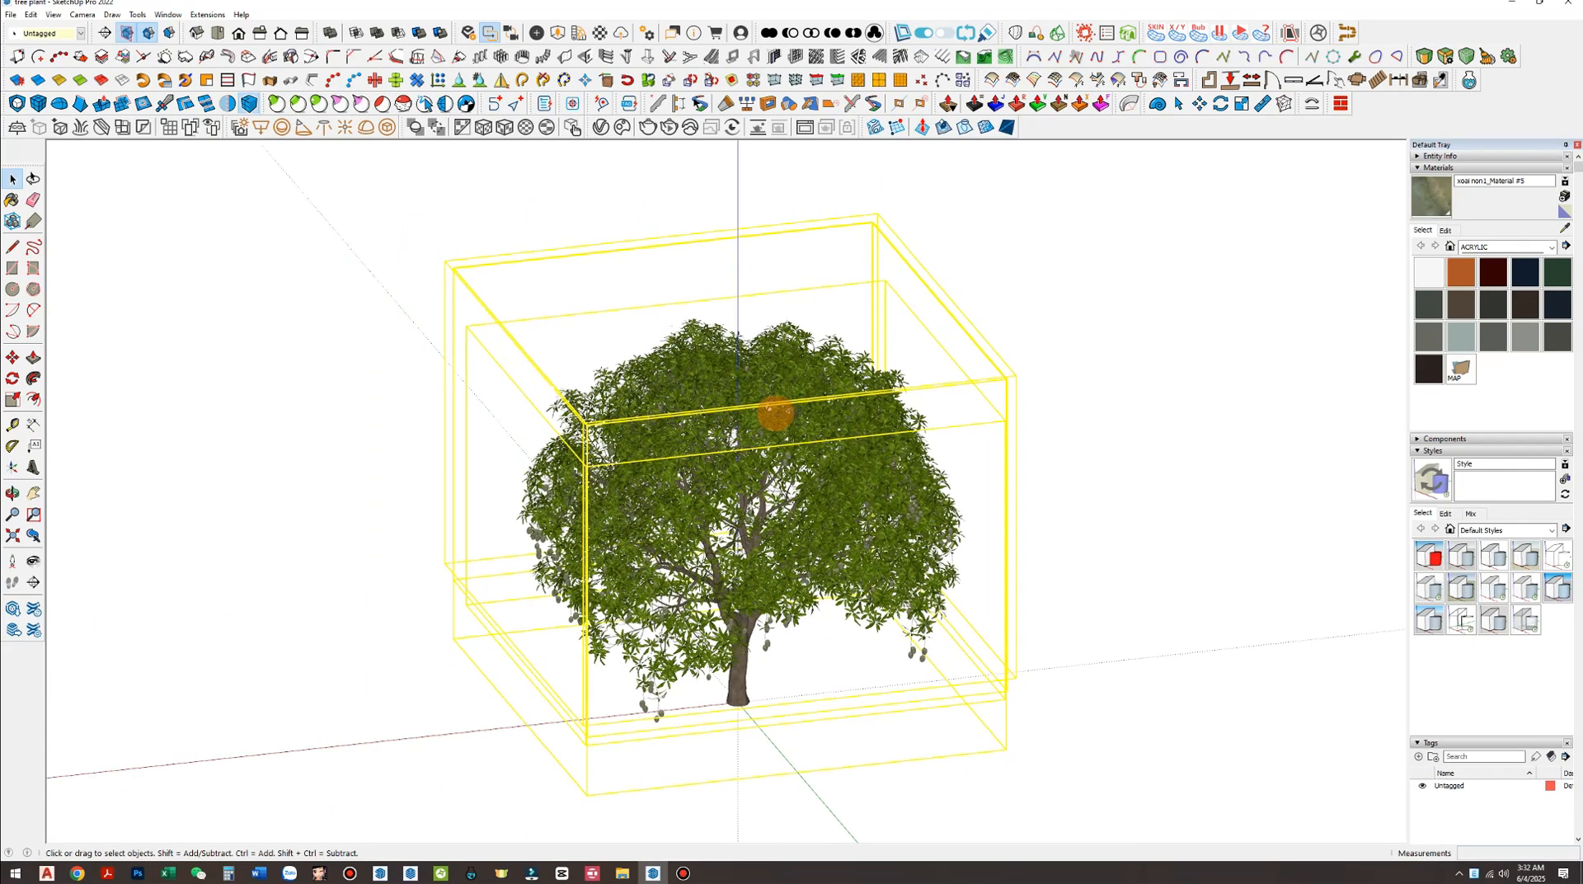
right_click(784, 424)
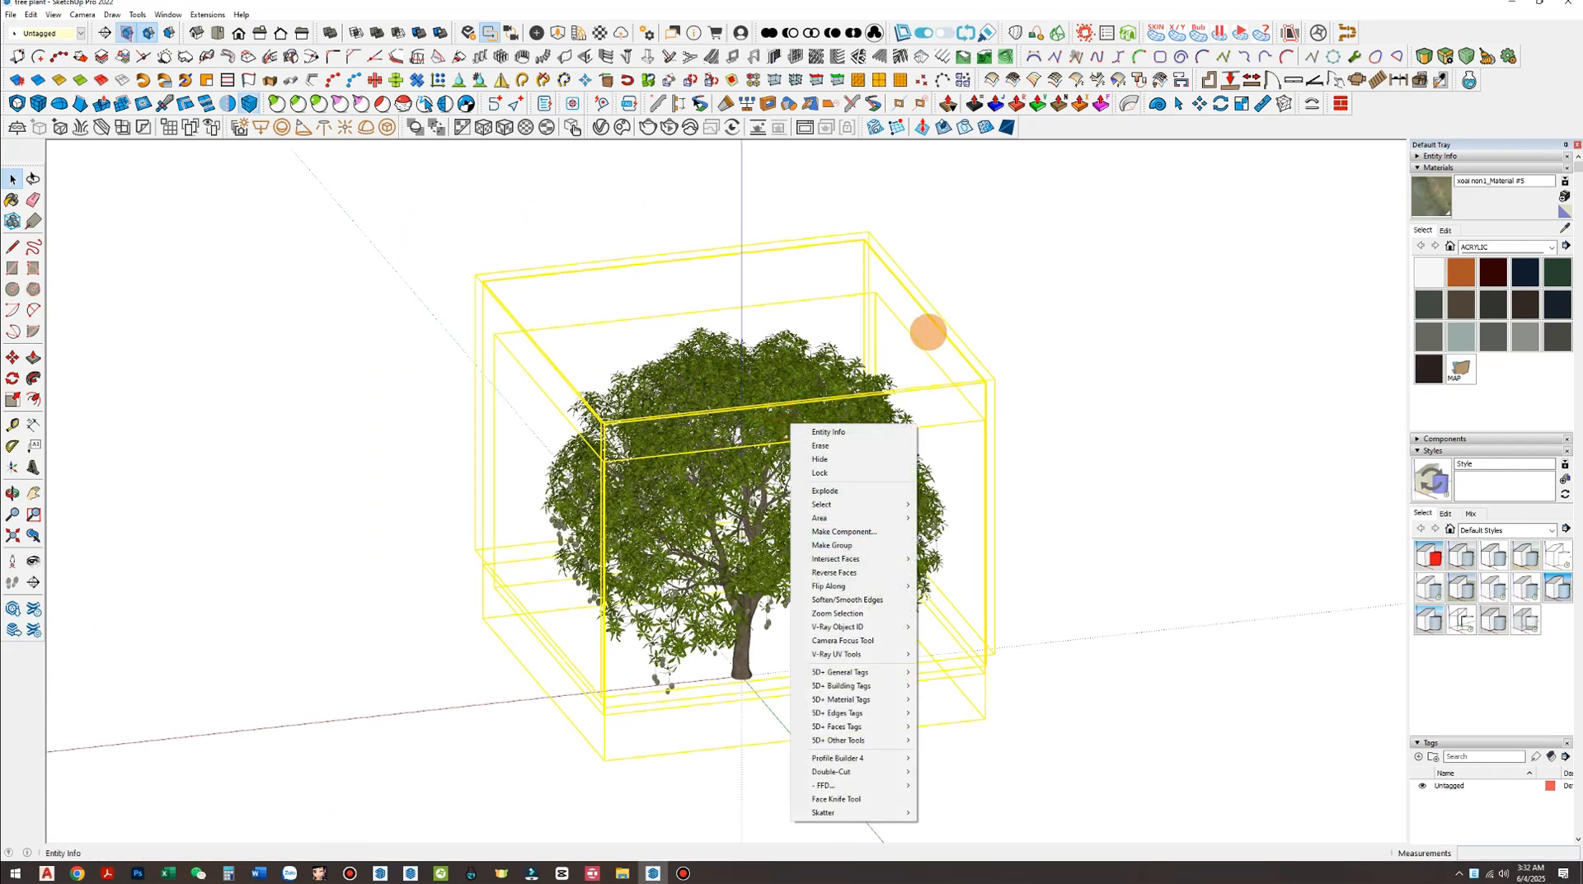
click(999, 296)
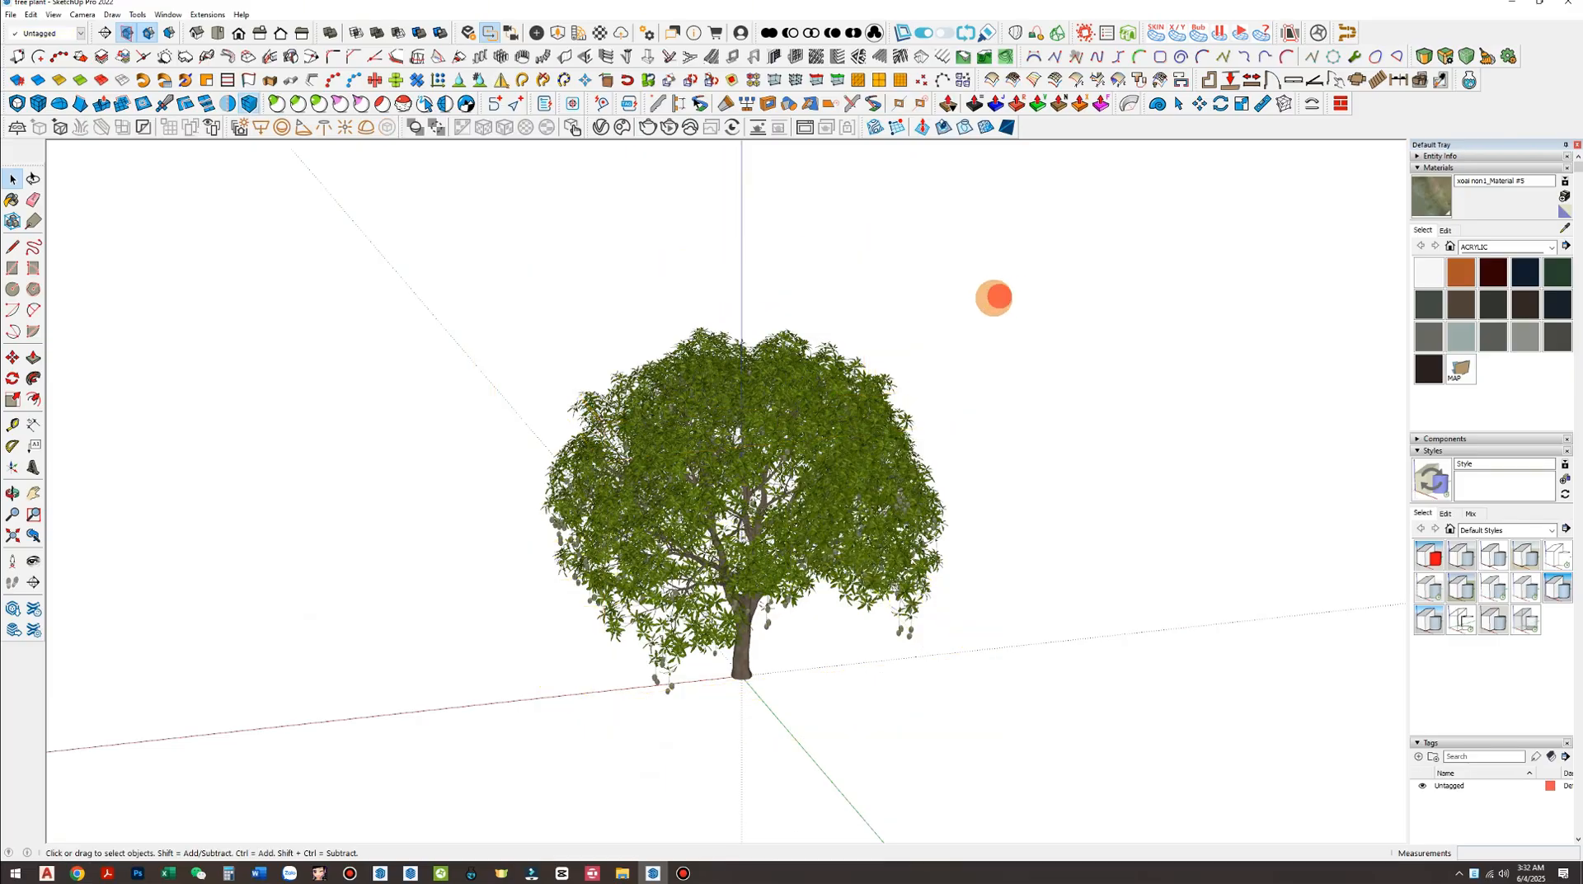
Select all parts of the mango tree and combine them into one group
middle_drag(993, 296, 514, 258)
drag(374, 226, 1141, 759)
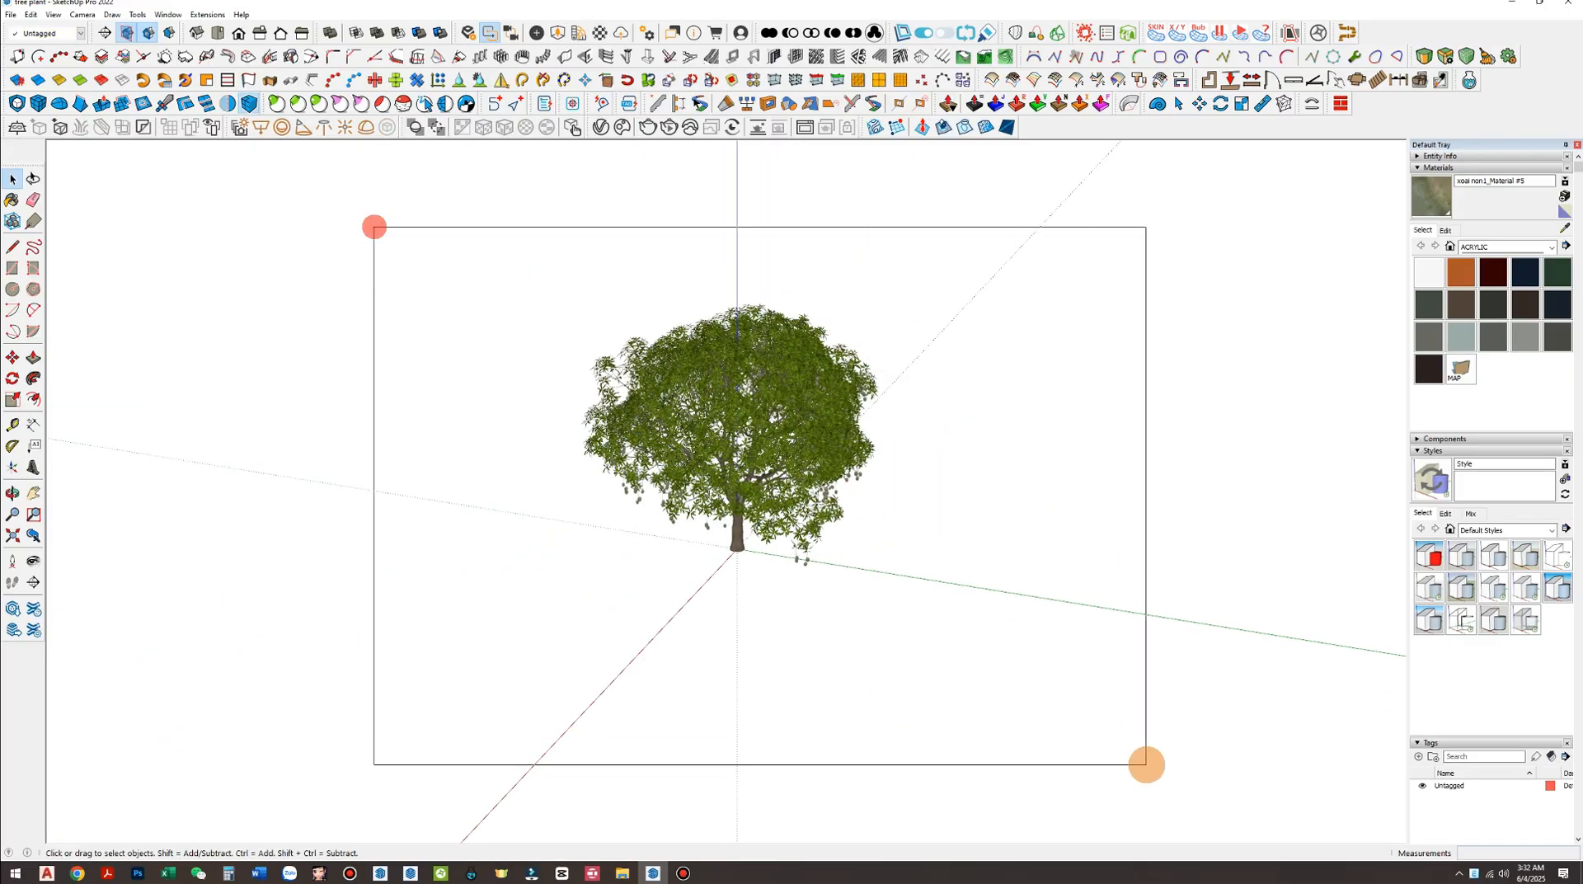
scroll(750, 371, up, 4)
right_click(747, 345)
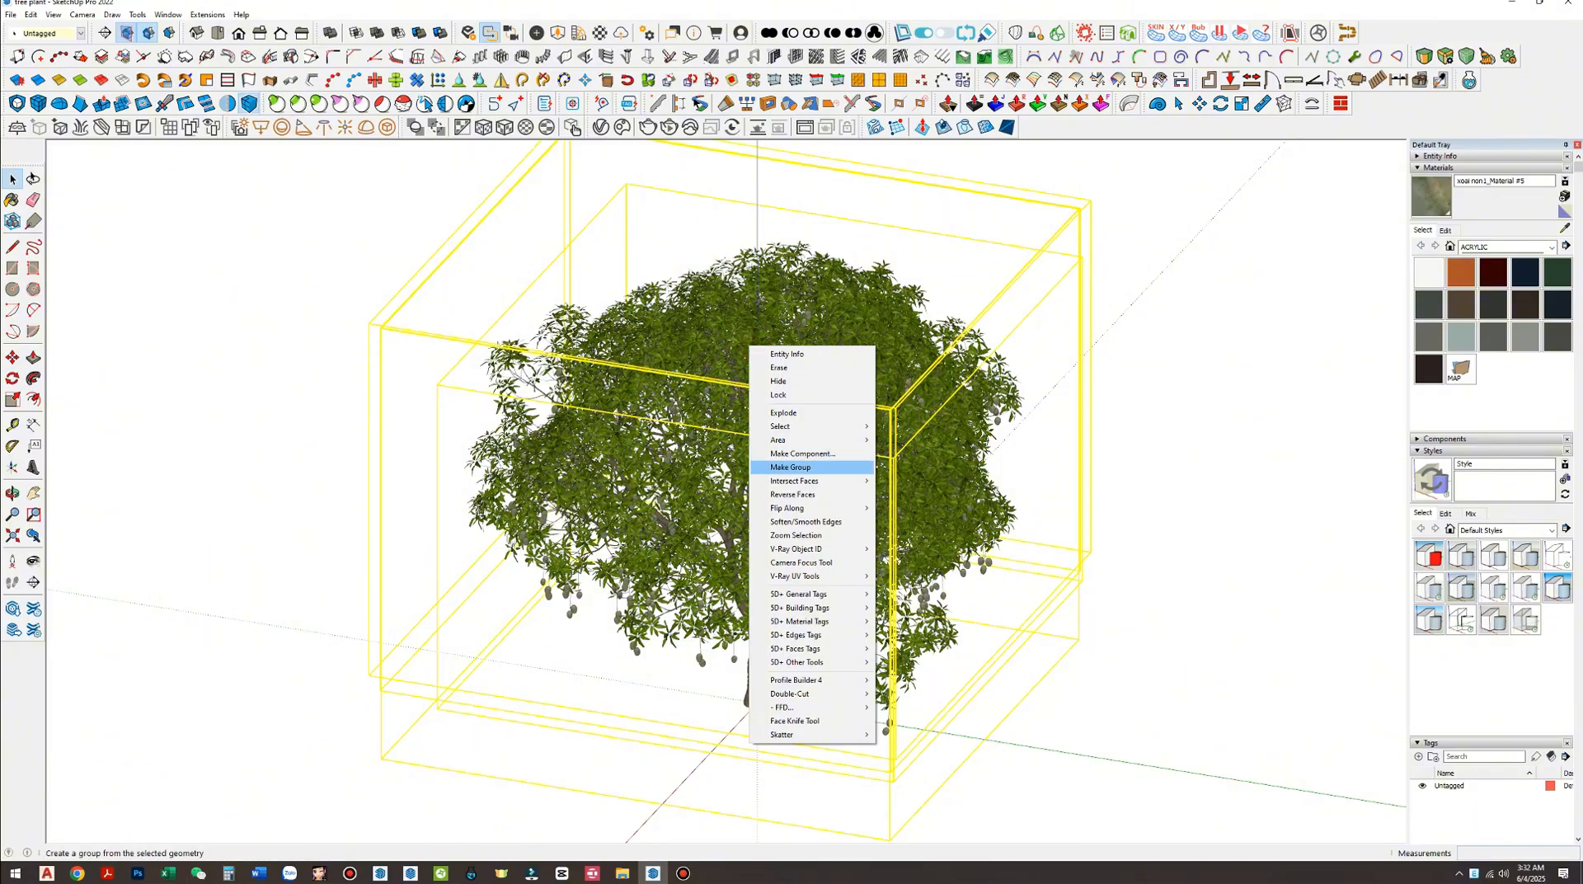
click(818, 466)
Start a 3D model export of the grouped tree and choose the "13. Mango Trees" folder inside "2. TREE" on drive D as destination
scroll(858, 531, down, 6)
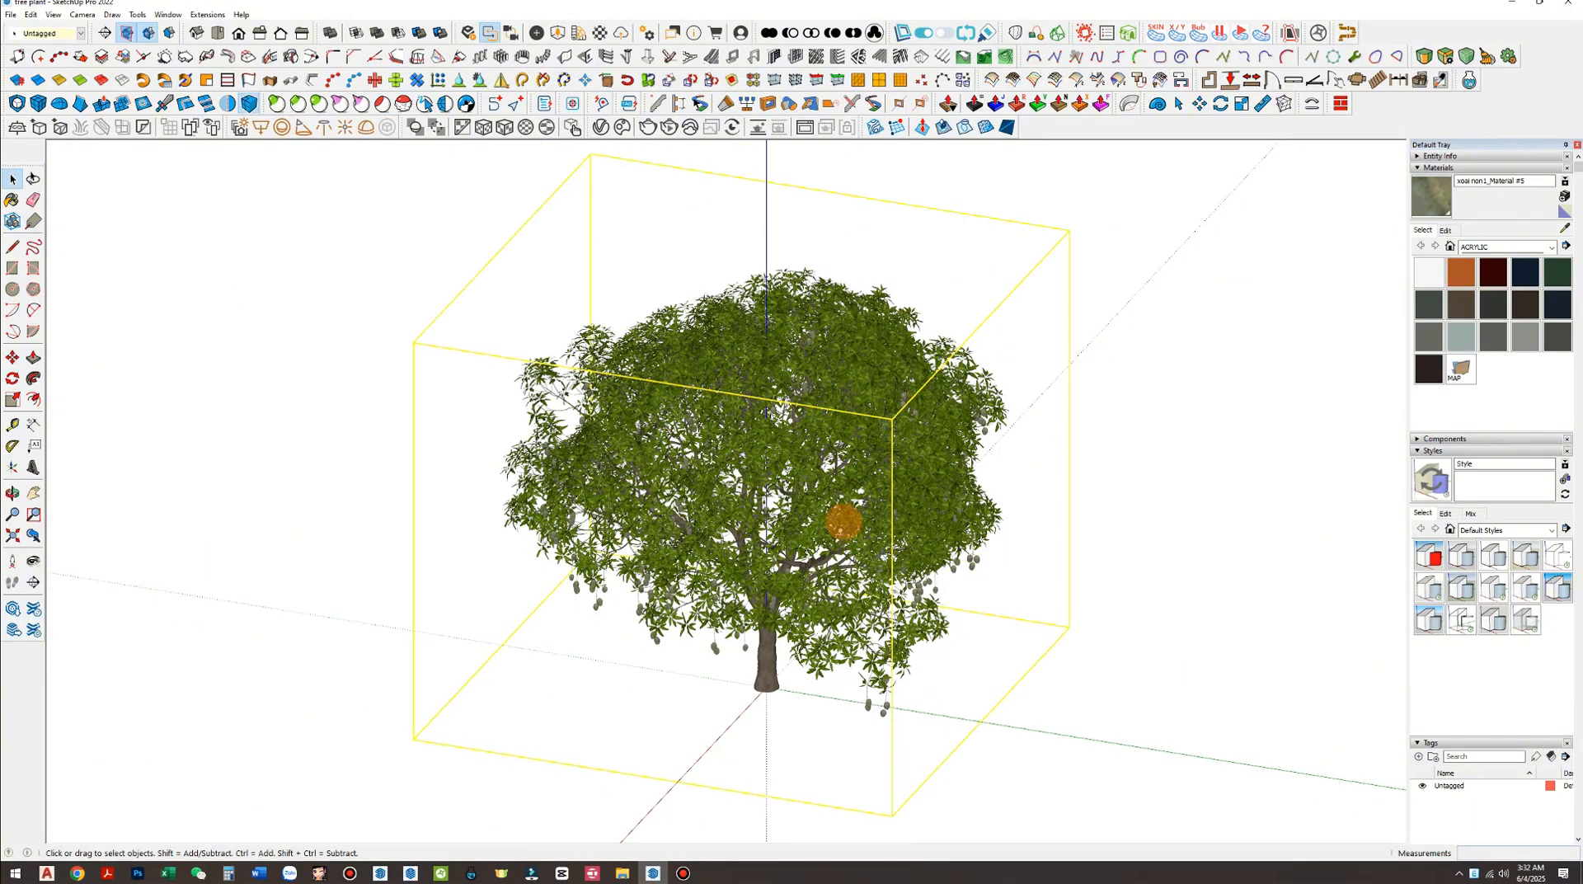
middle_drag(1051, 563, 961, 640)
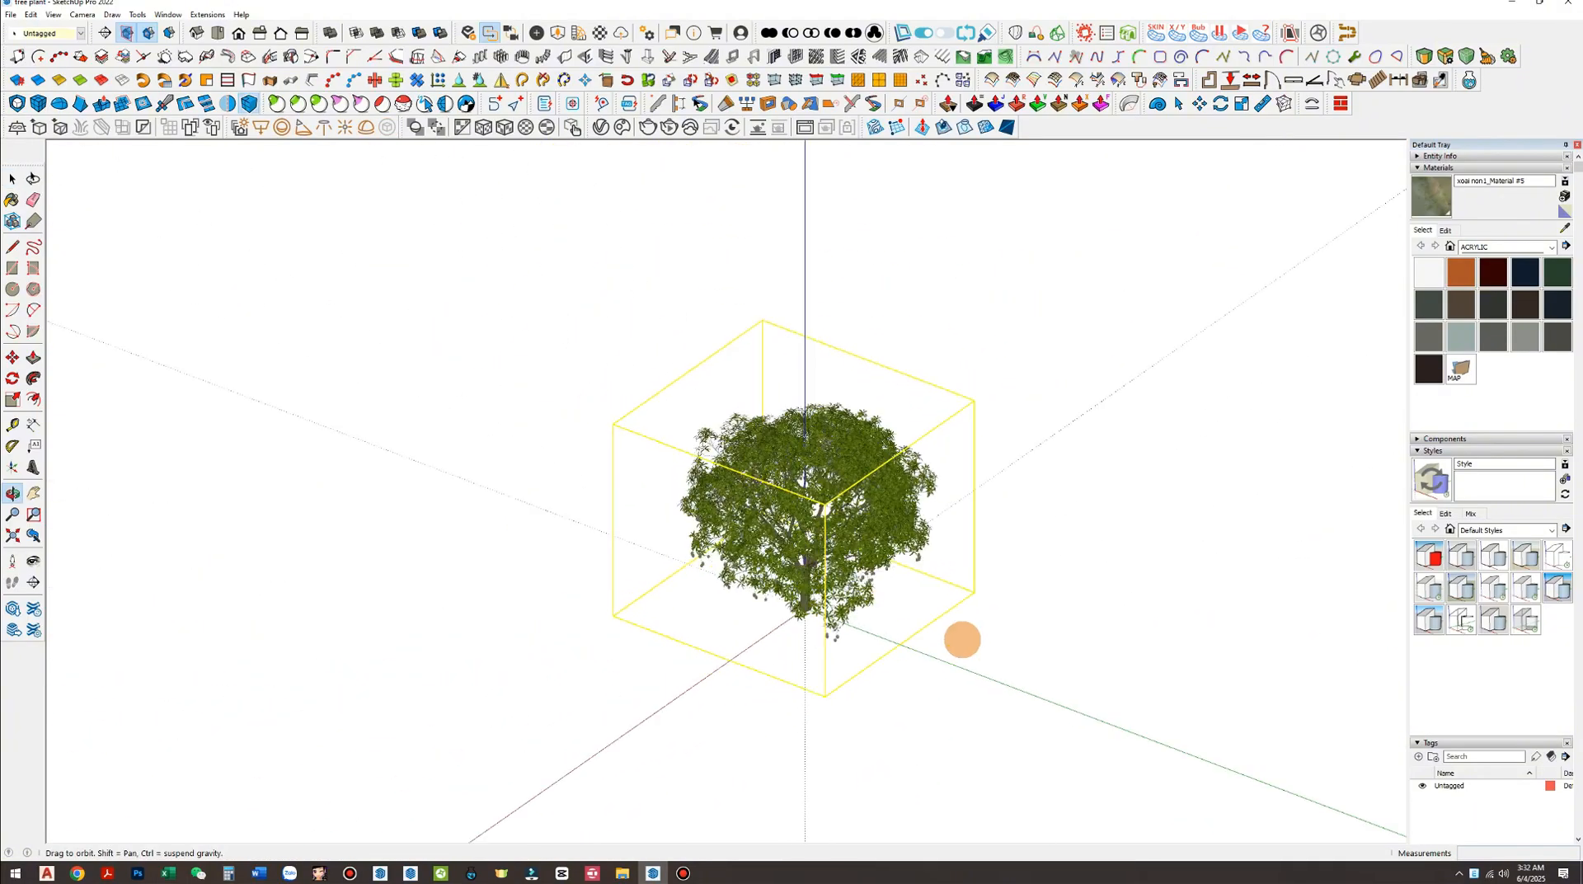
scroll(748, 425, up, 3)
mouse_move(581, 593)
middle_down()
mouse_move(664, 615)
mouse_move(1085, 601)
mouse_move(962, 545)
middle_up()
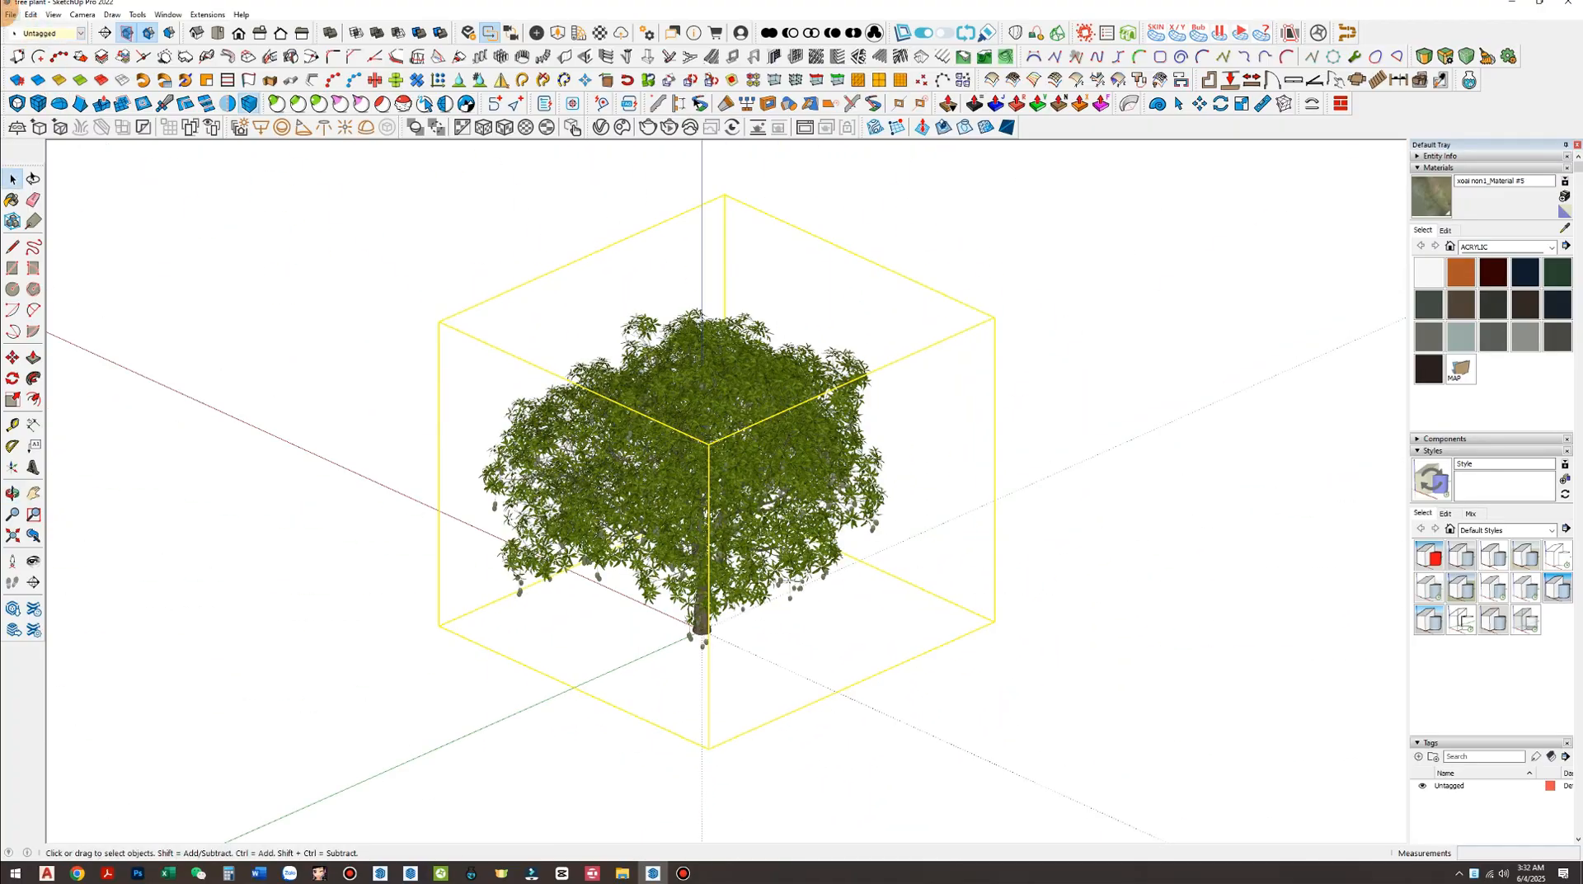
click(11, 14)
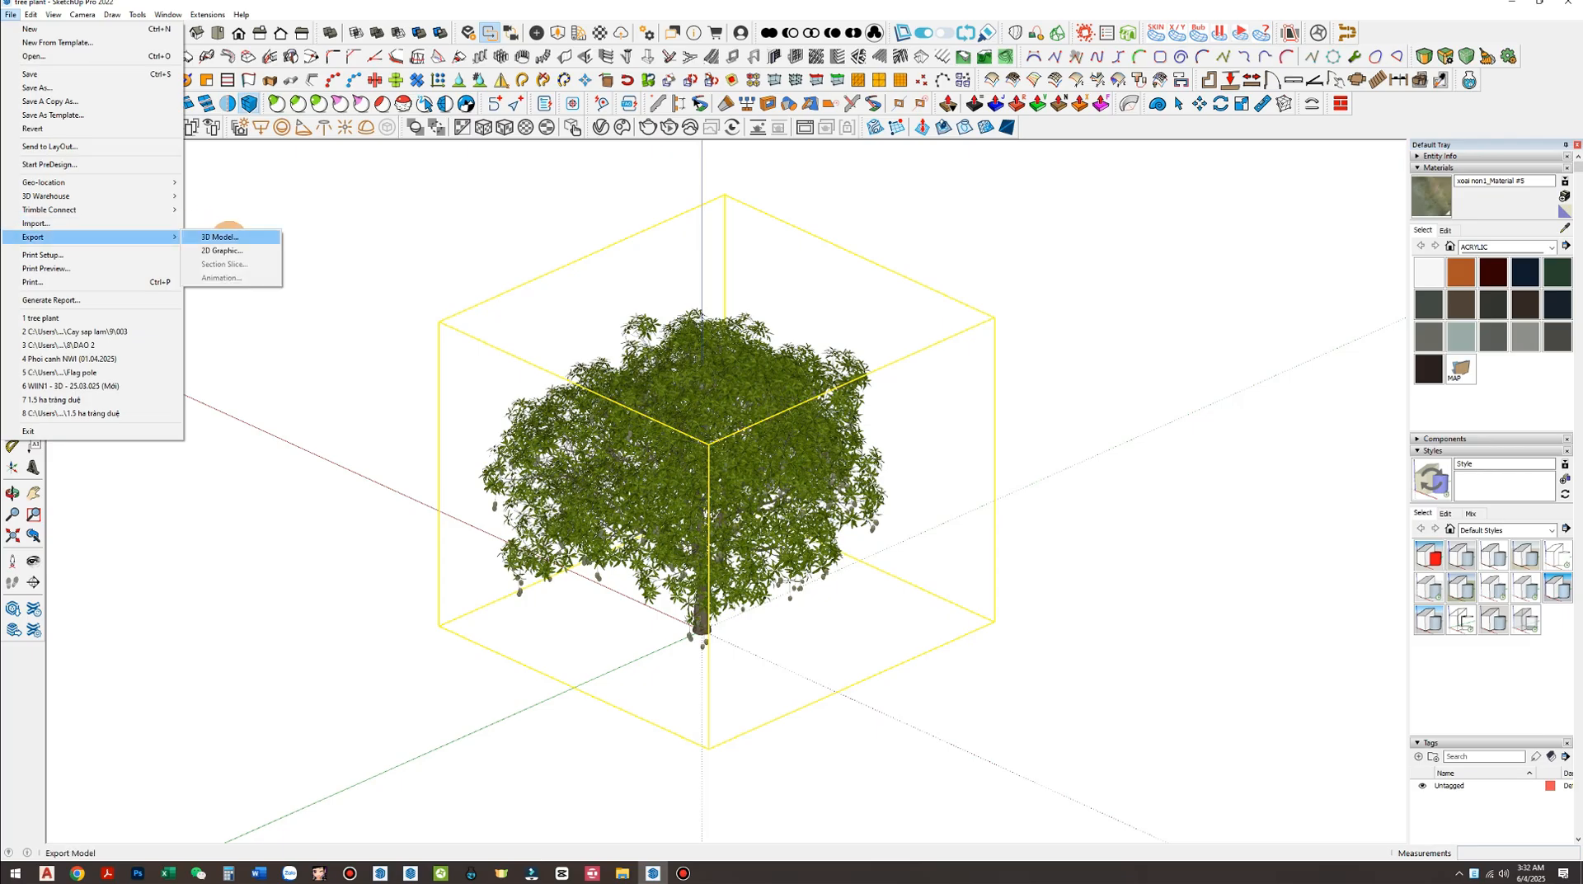
click(221, 237)
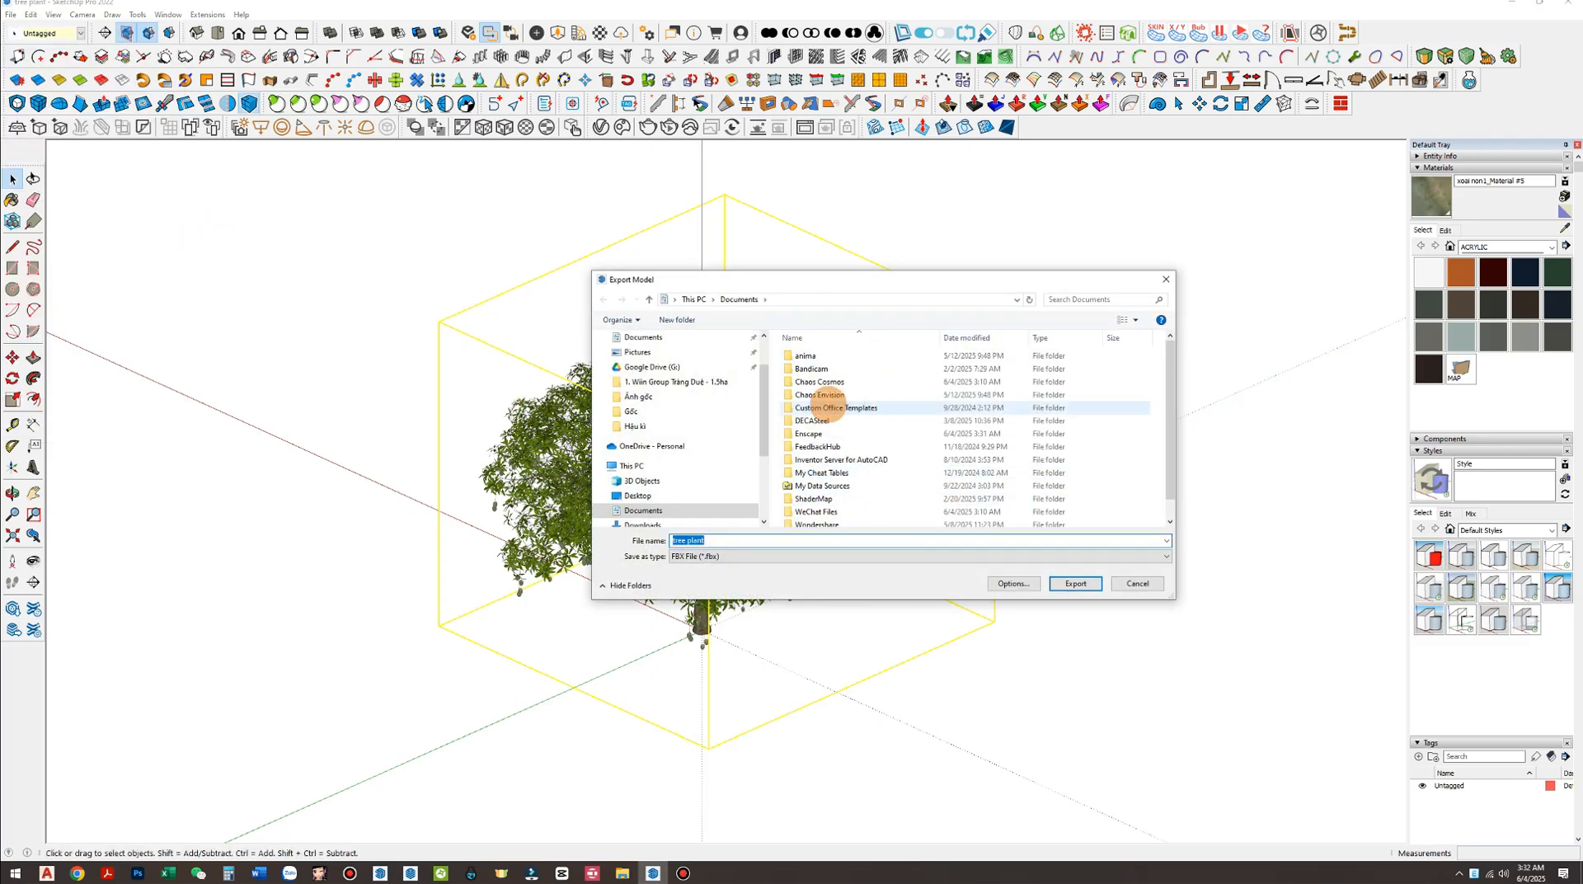
scroll(755, 417, down, 3)
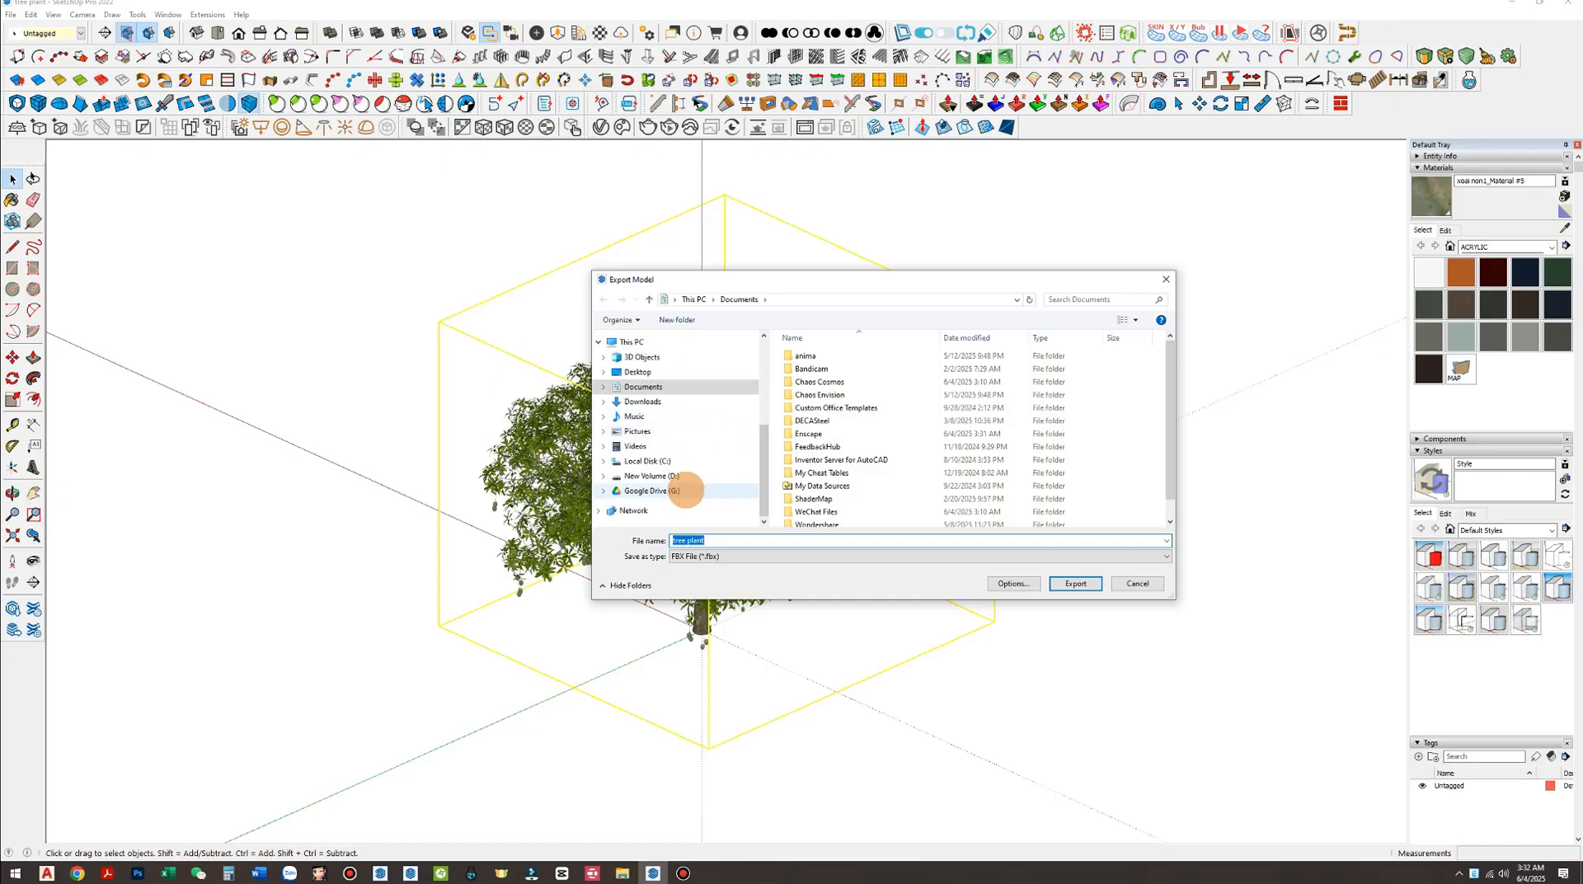
click(651, 476)
double_click(840, 448)
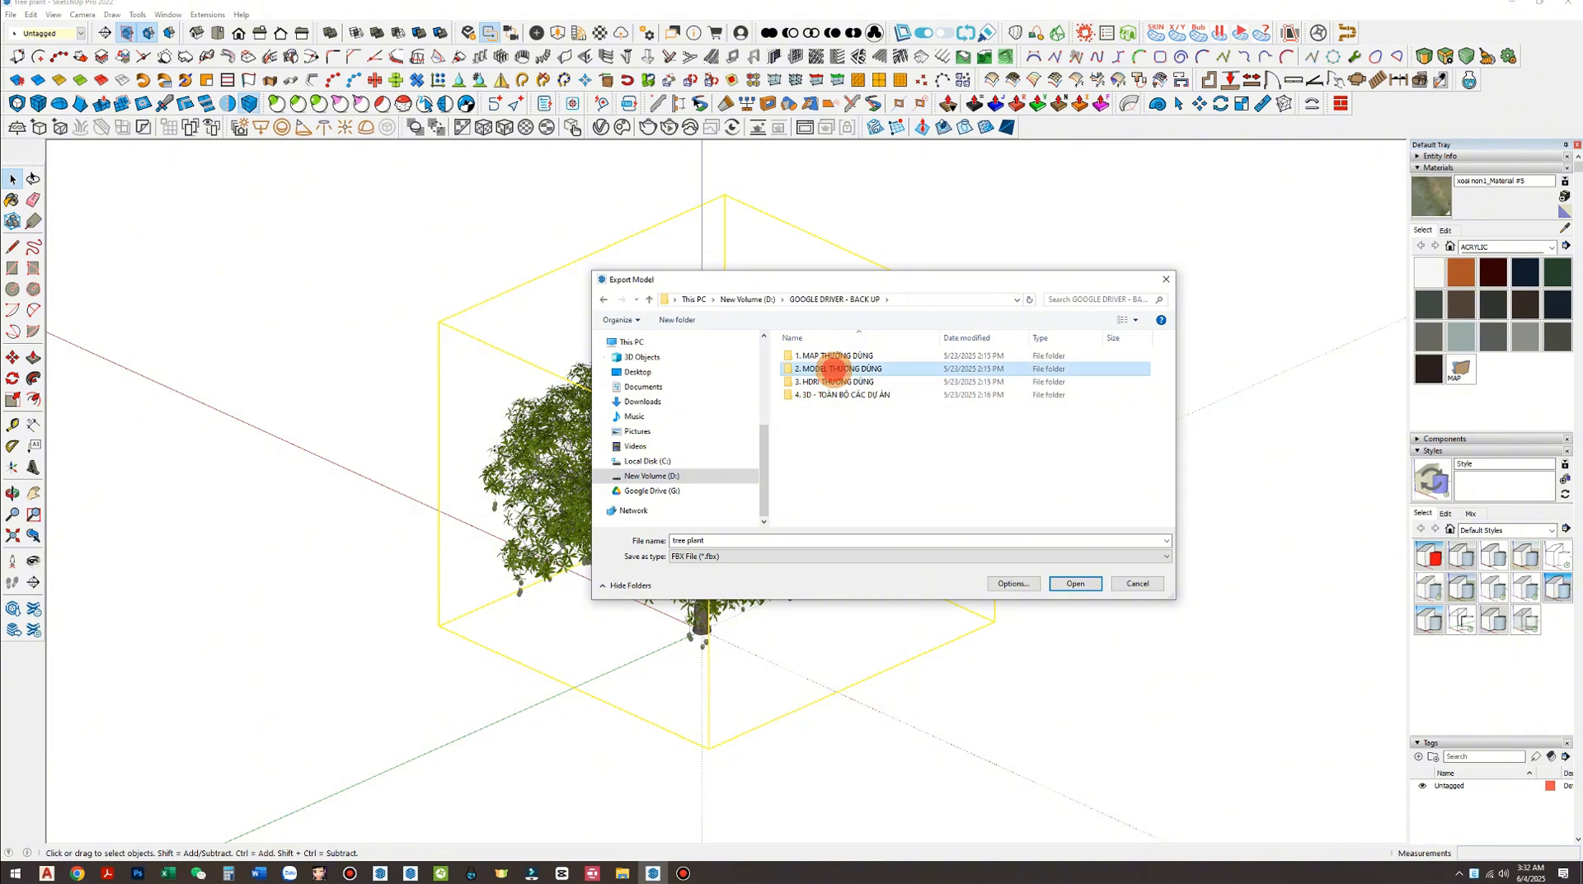
double_click(834, 368)
double_click(822, 382)
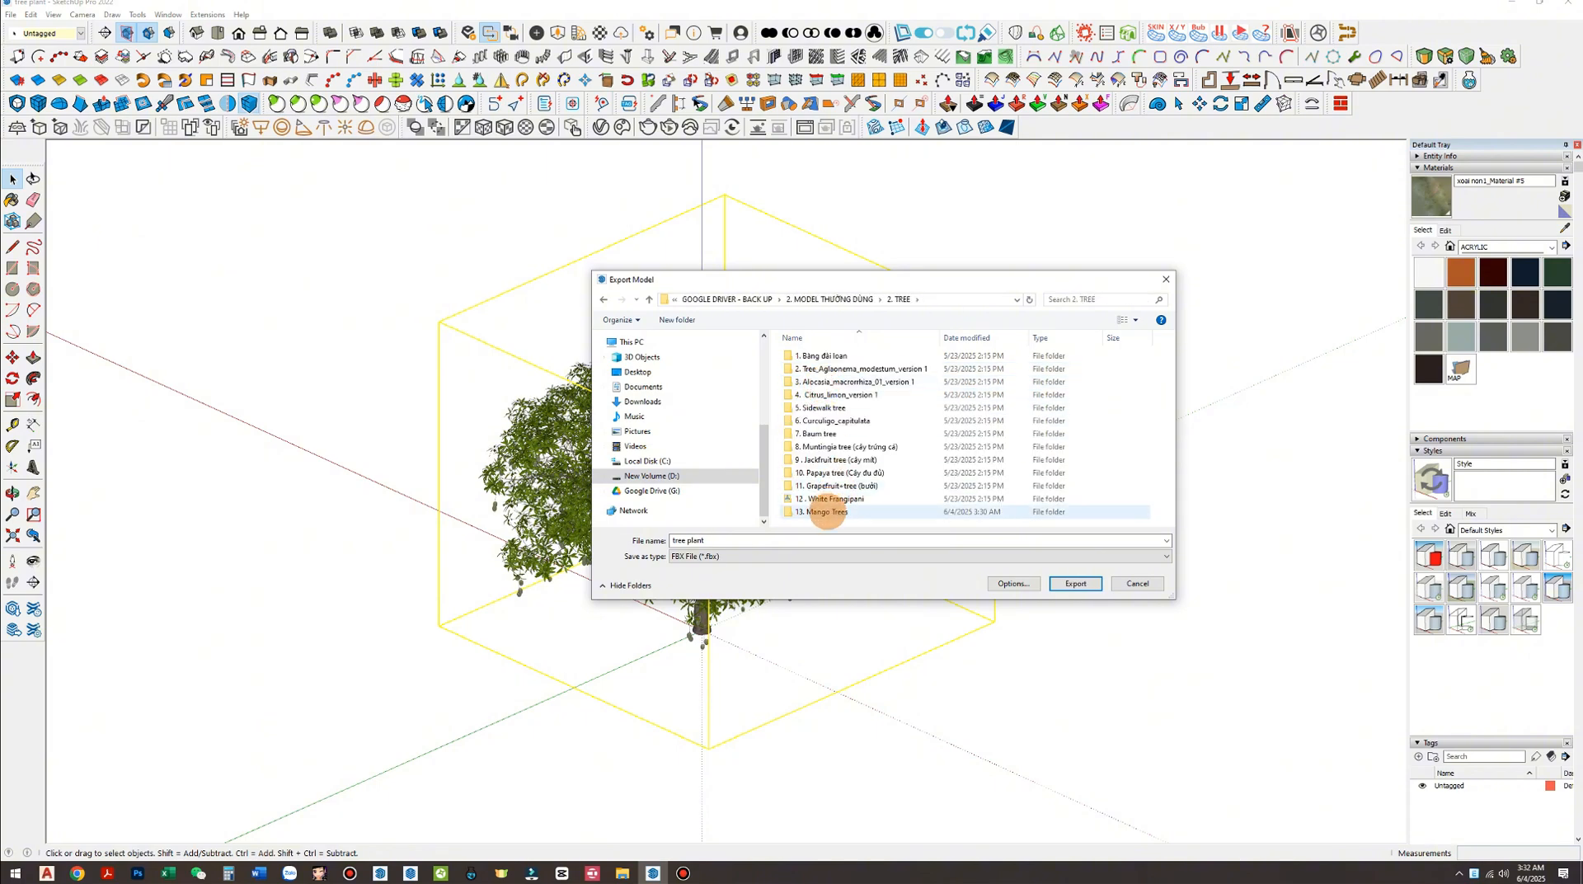
double_click(824, 511)
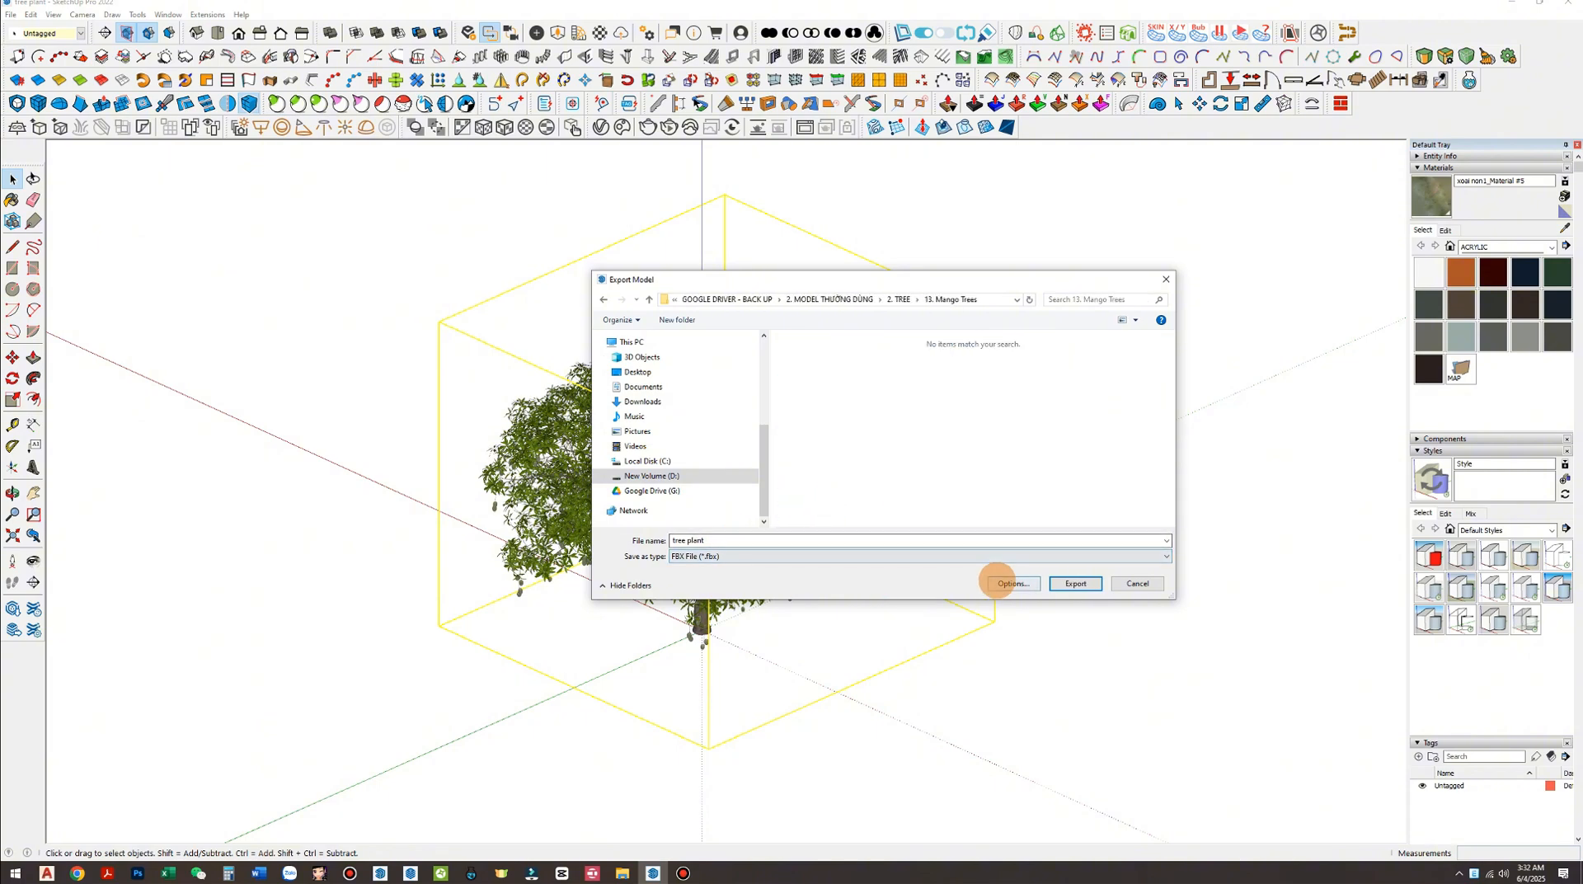
Set the FBX export units to Meters and export the grouped tree as "tree plant"
click(1011, 583)
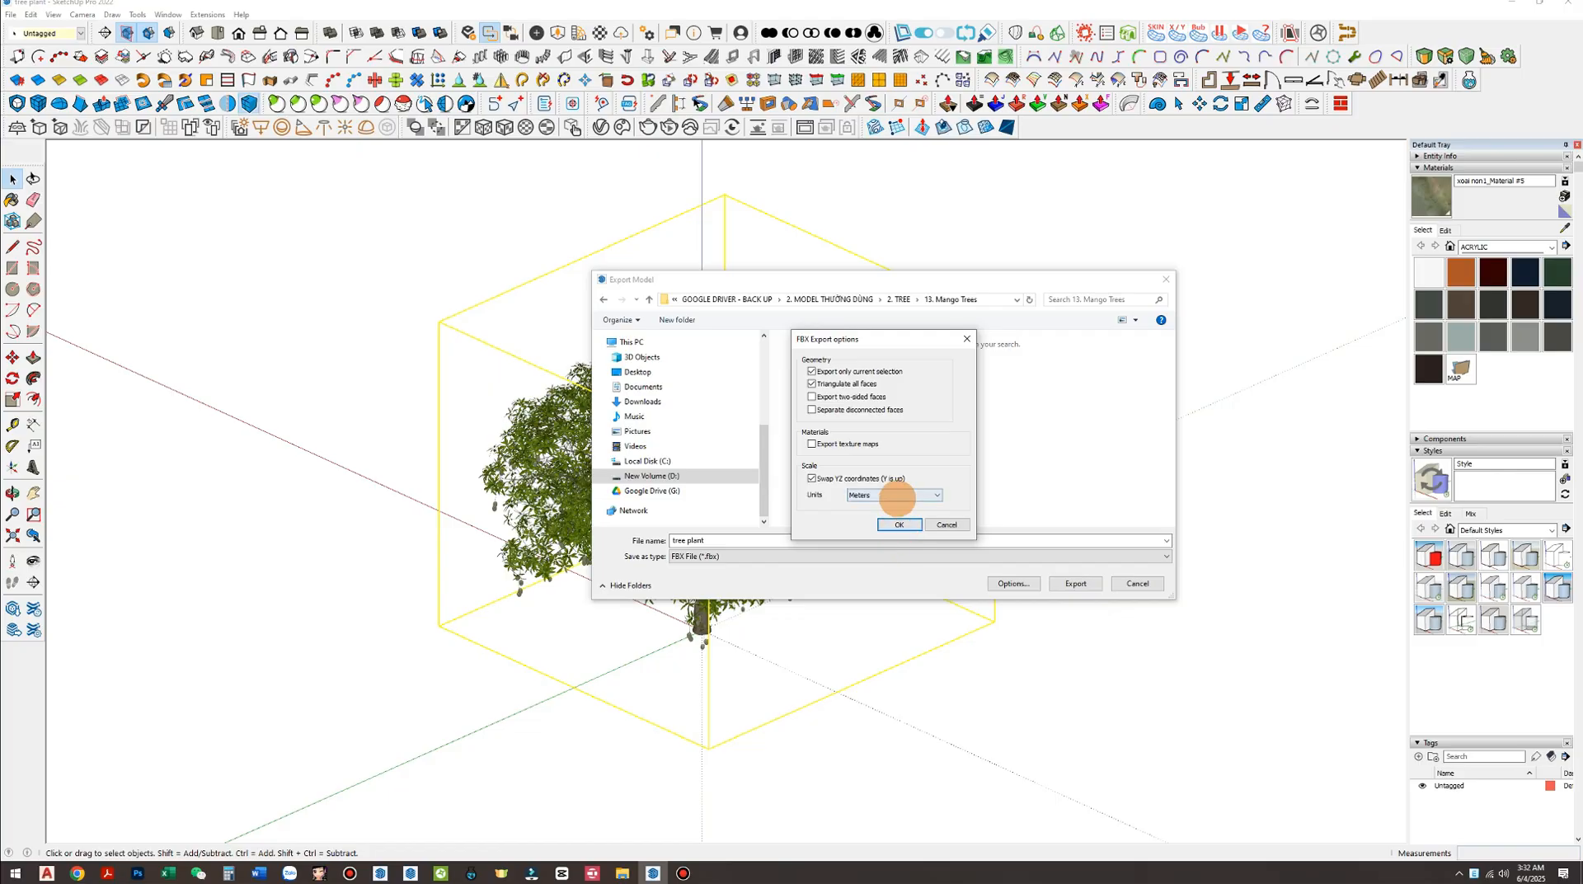
click(898, 496)
click(882, 562)
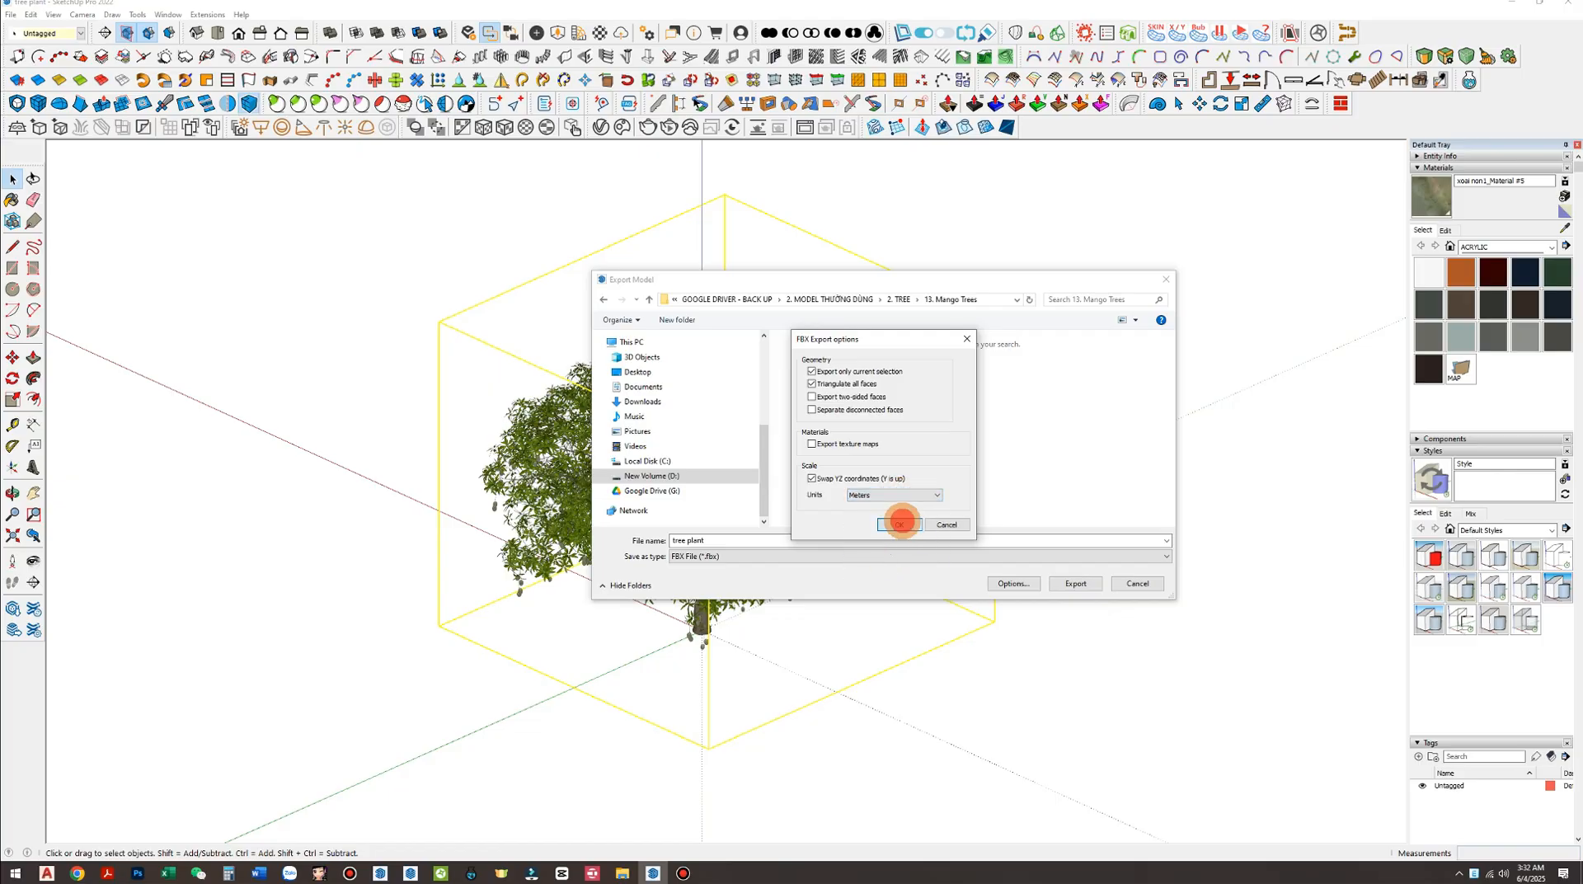
click(900, 523)
click(1076, 583)
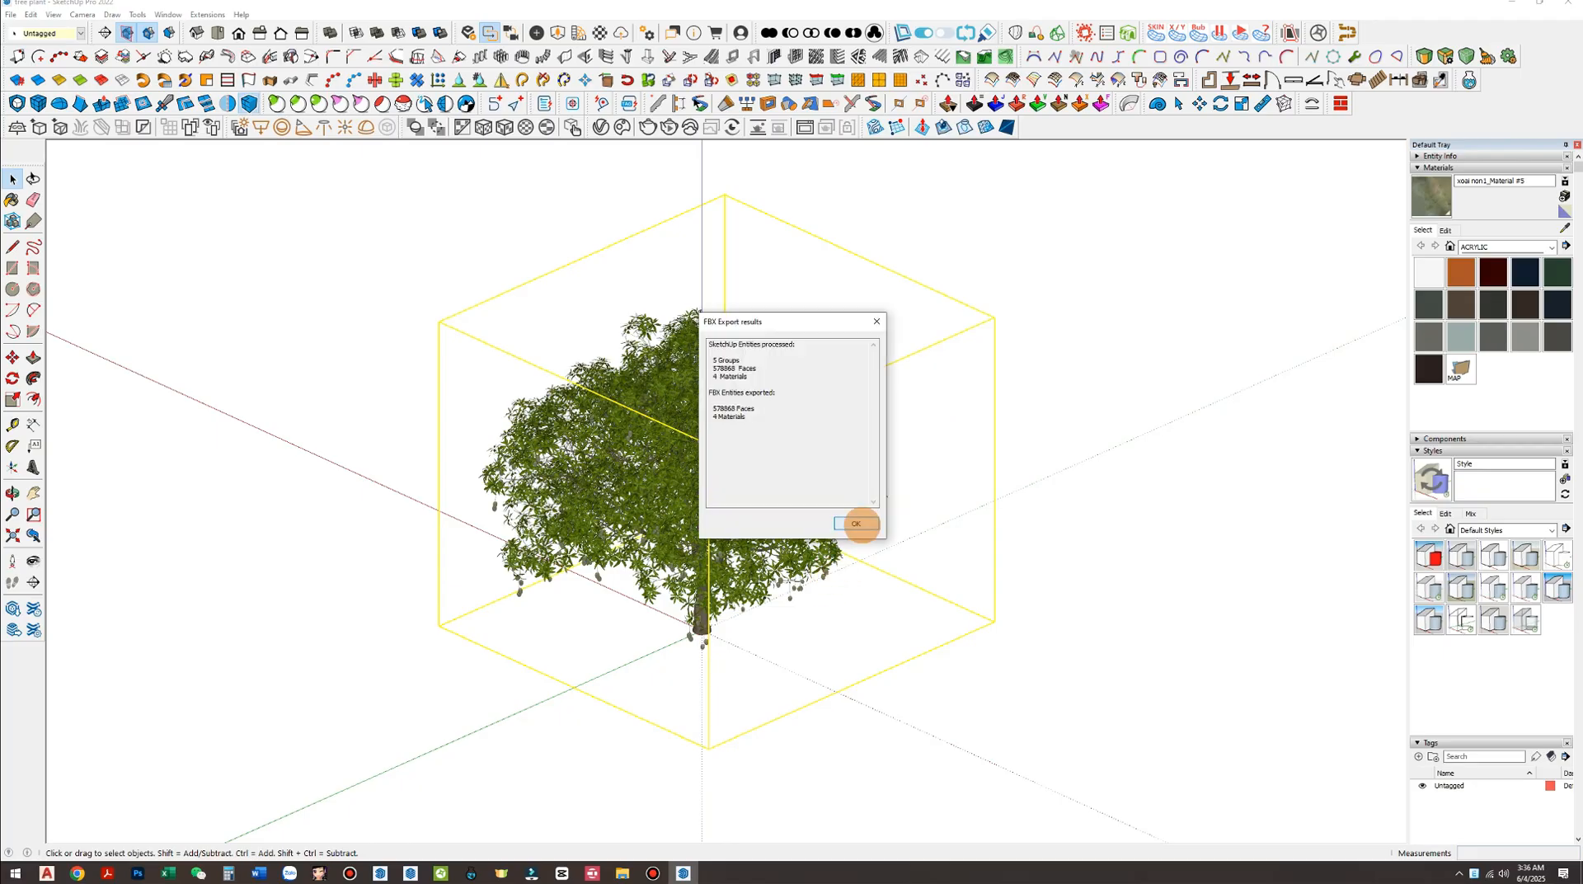
Export the grouped mango tree as a V-Ray proxy mesh with Refined Clustering preview, replacing the original object with the proxy
click(856, 523)
scroll(856, 517, down, 5)
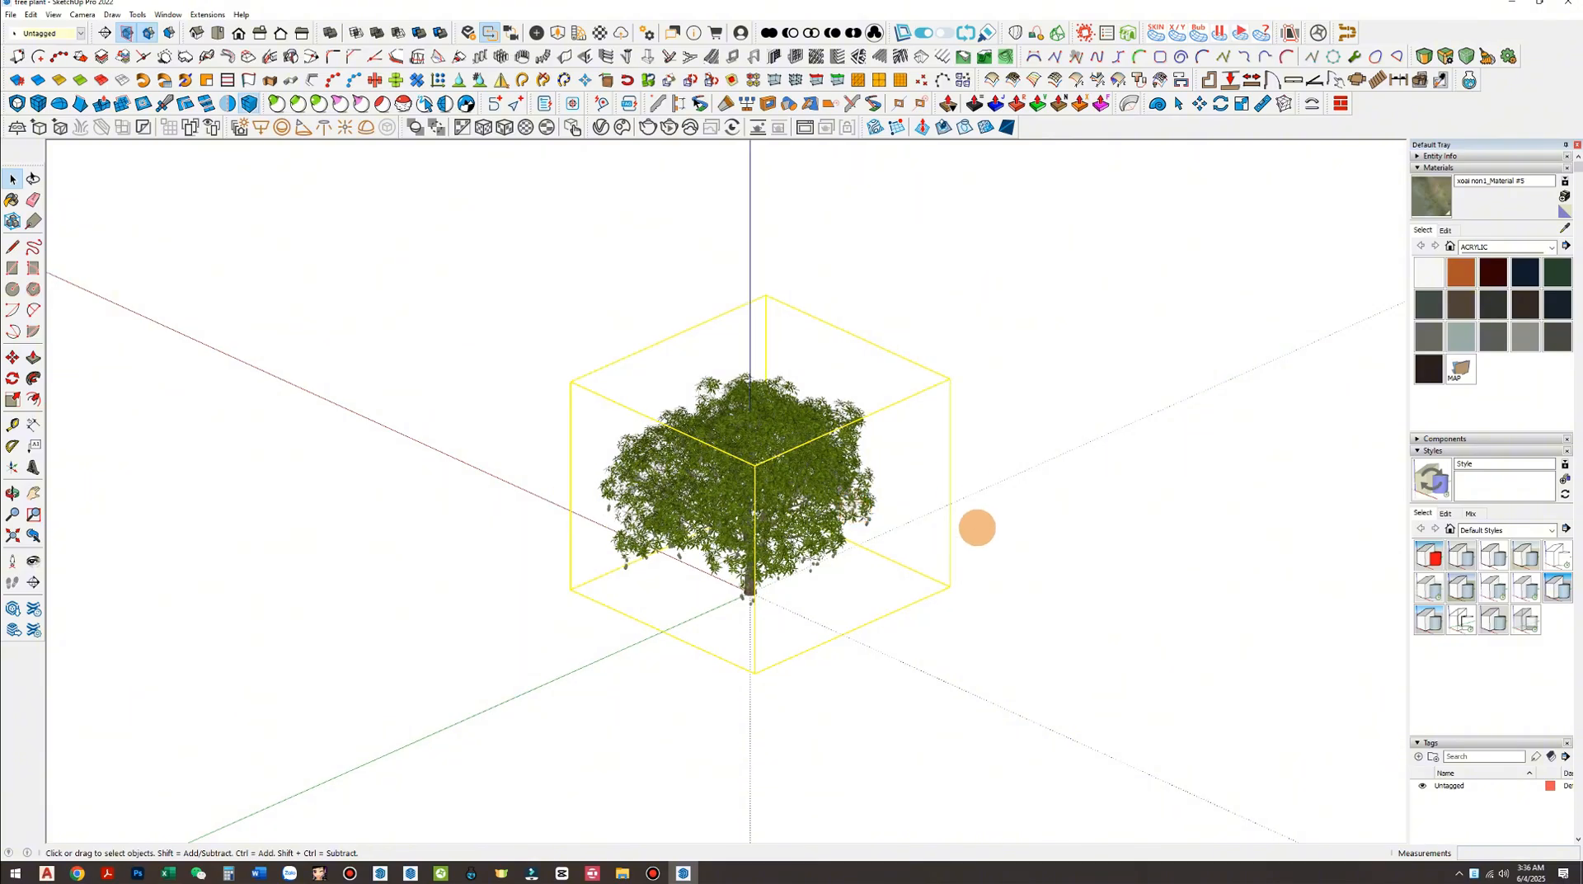
middle_drag(975, 530, 250, 569)
scroll(814, 487, up, 4)
click(1138, 470)
click(646, 438)
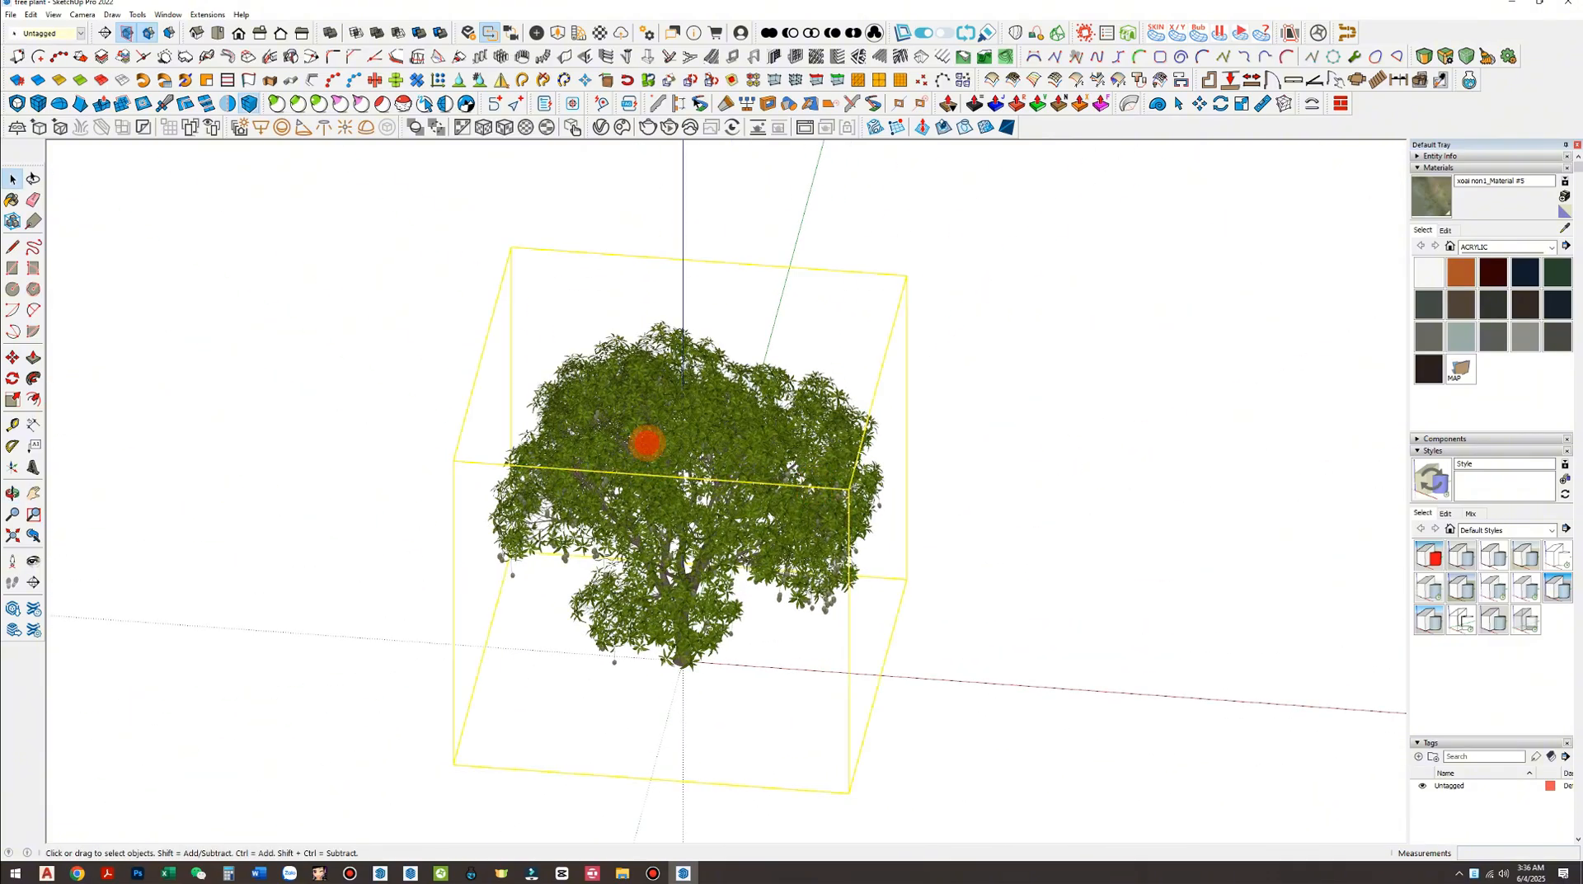
right_click(646, 439)
click(1028, 413)
scroll(1103, 518, down, 3)
click(823, 484)
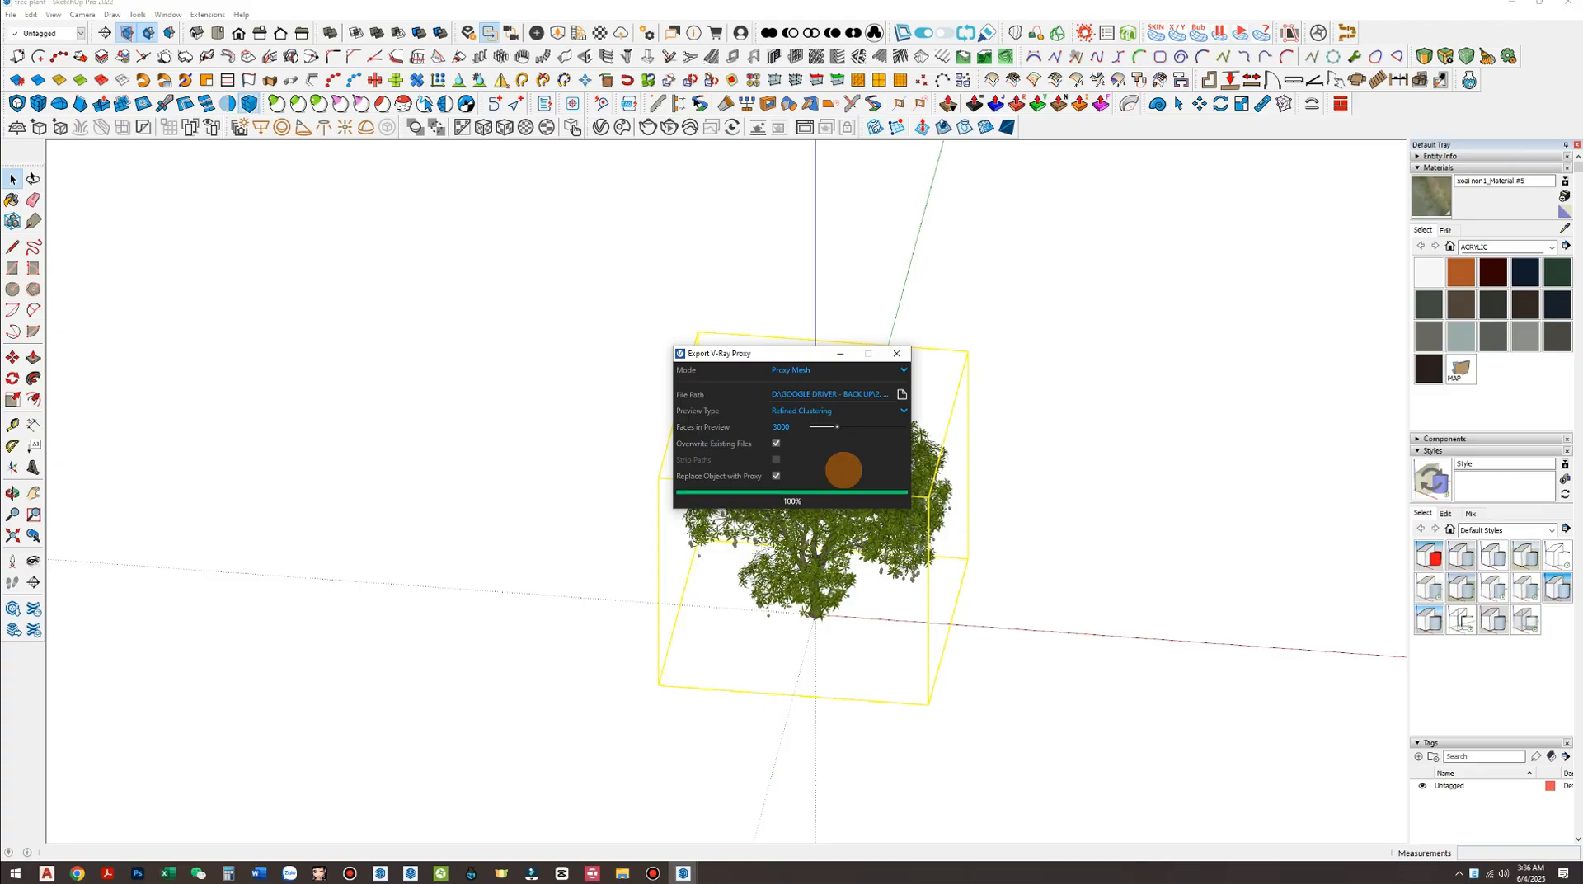
Start a 3D model export of the tree proxy as an FBX file named "tree plant - PROXY" in the "13. Mango Trees" folder
middle_drag(547, 445, 5, 48)
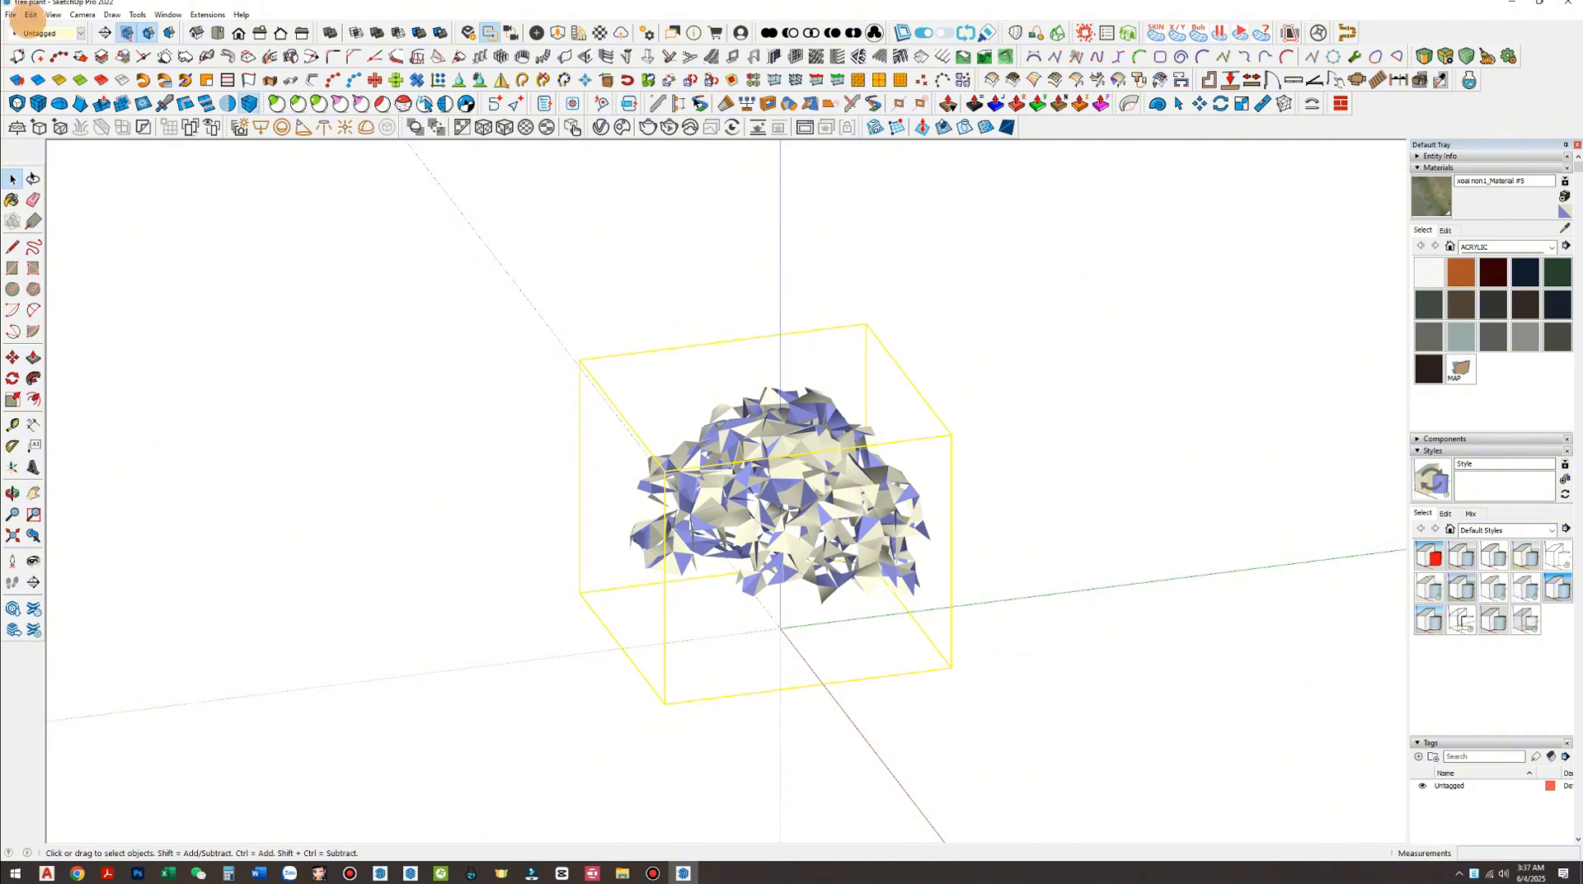
click(11, 14)
mouse_move(124, 237)
click(226, 239)
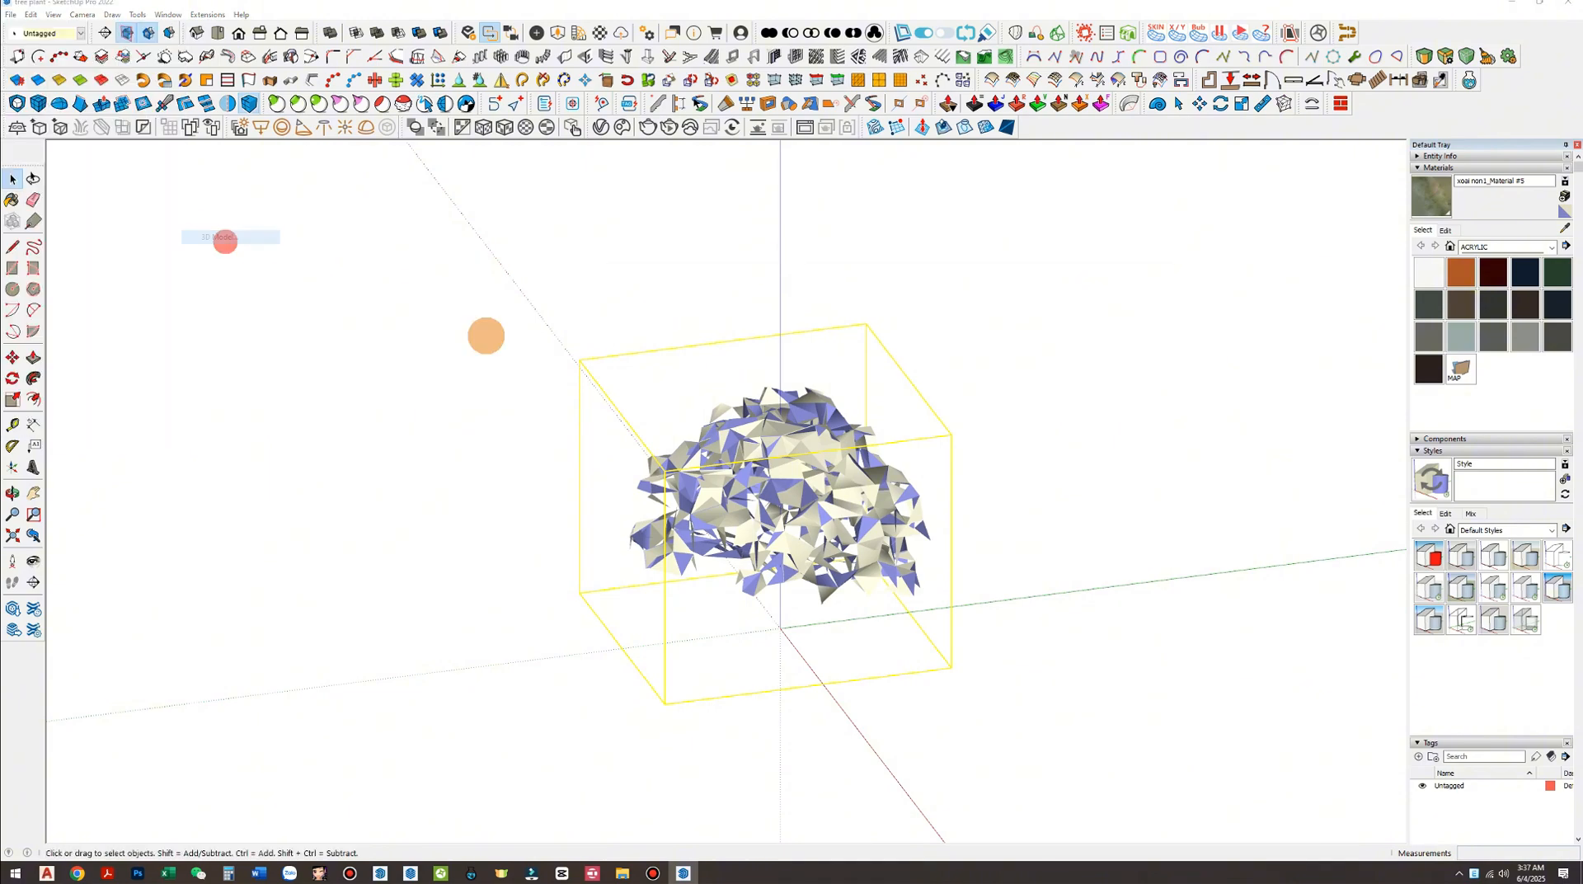
click(727, 540)
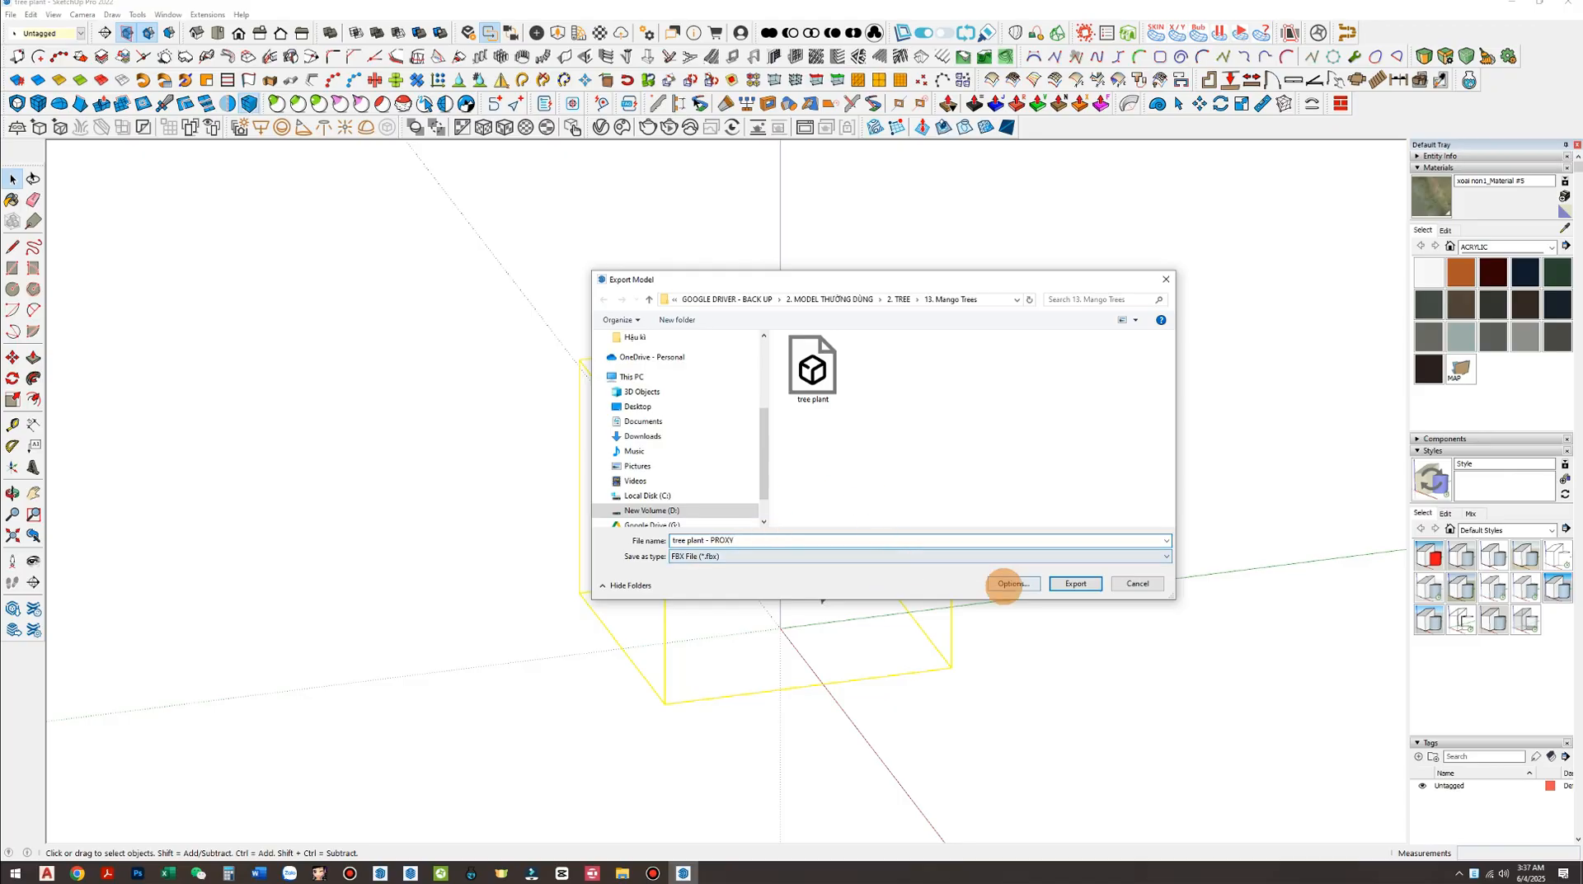
Choose the units in the FBX export options and export the proxy model
click(1010, 583)
click(892, 493)
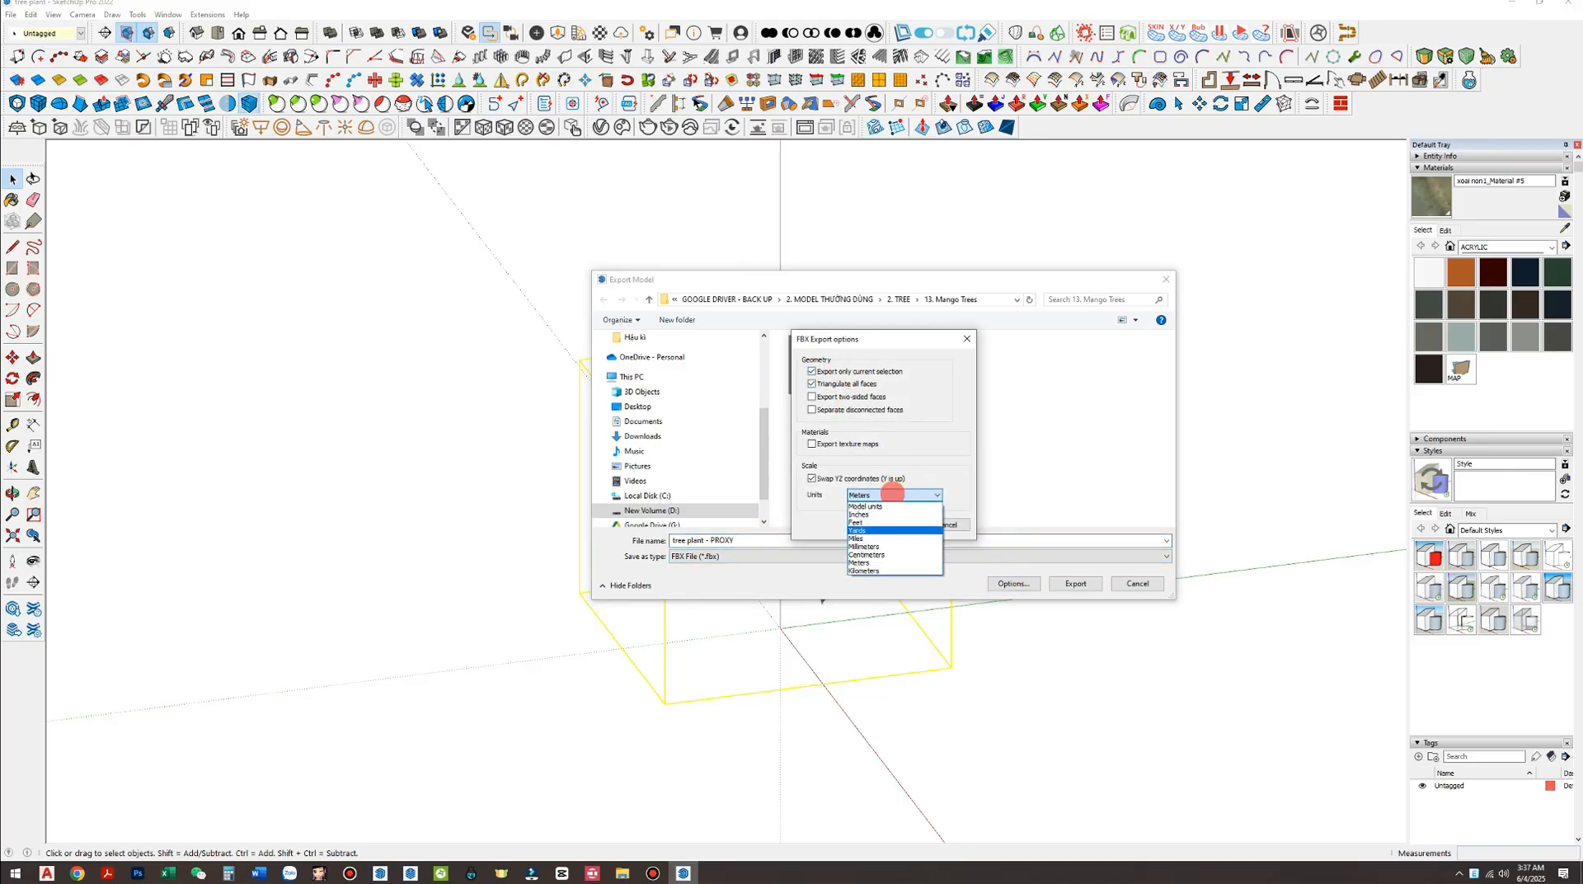
click(899, 529)
click(900, 524)
click(1078, 583)
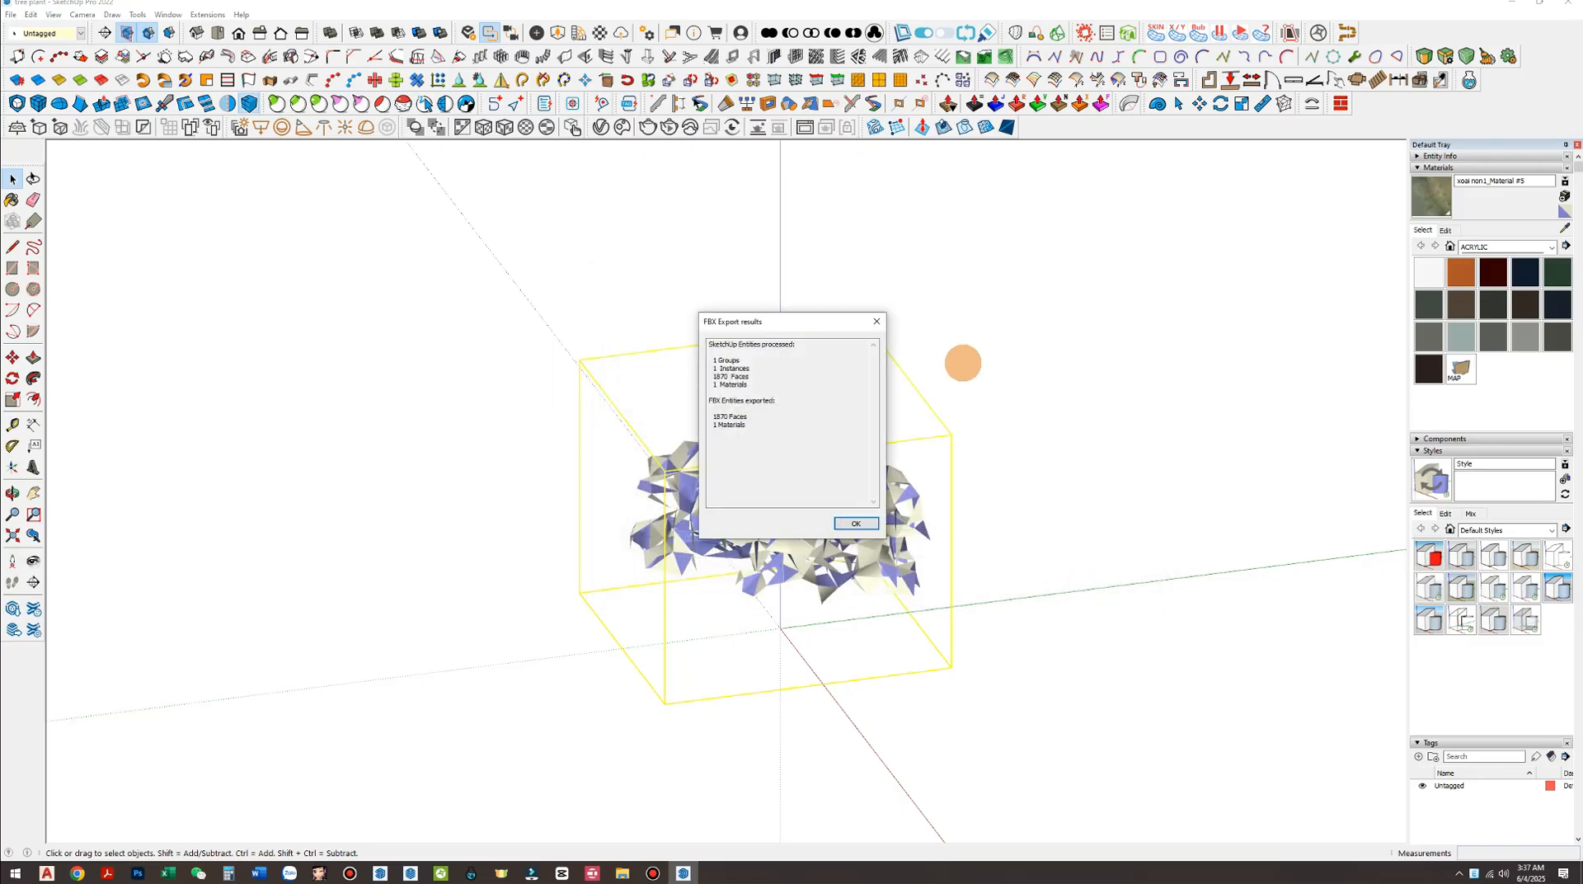
click(856, 522)
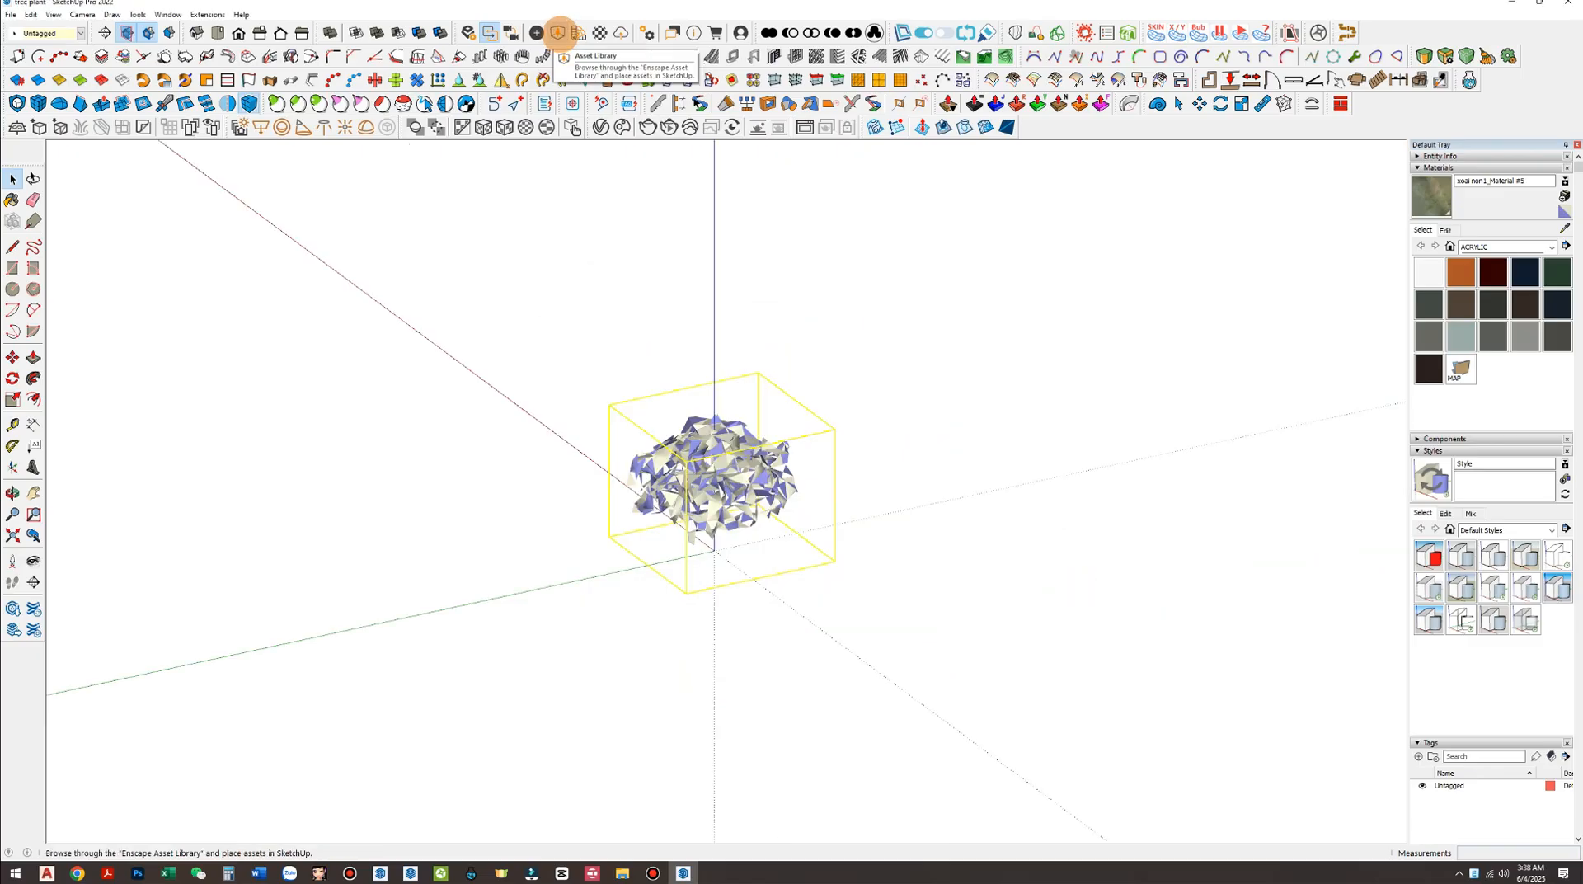
Create a new custom asset from the Enscape Asset Library and maximize the Custom Asset Editor
click(558, 32)
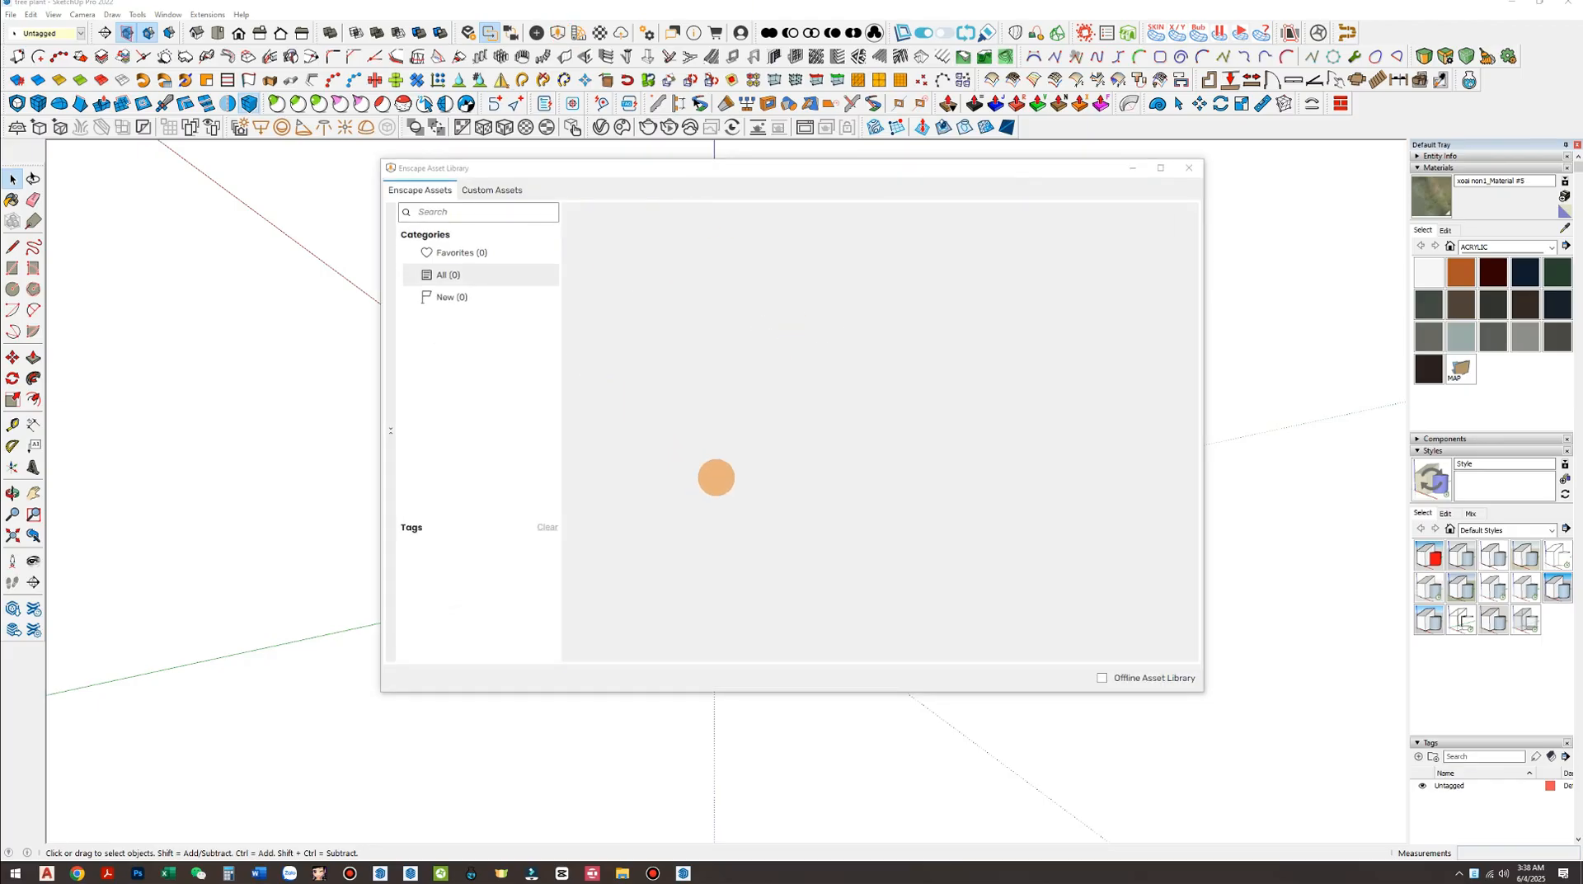
click(491, 190)
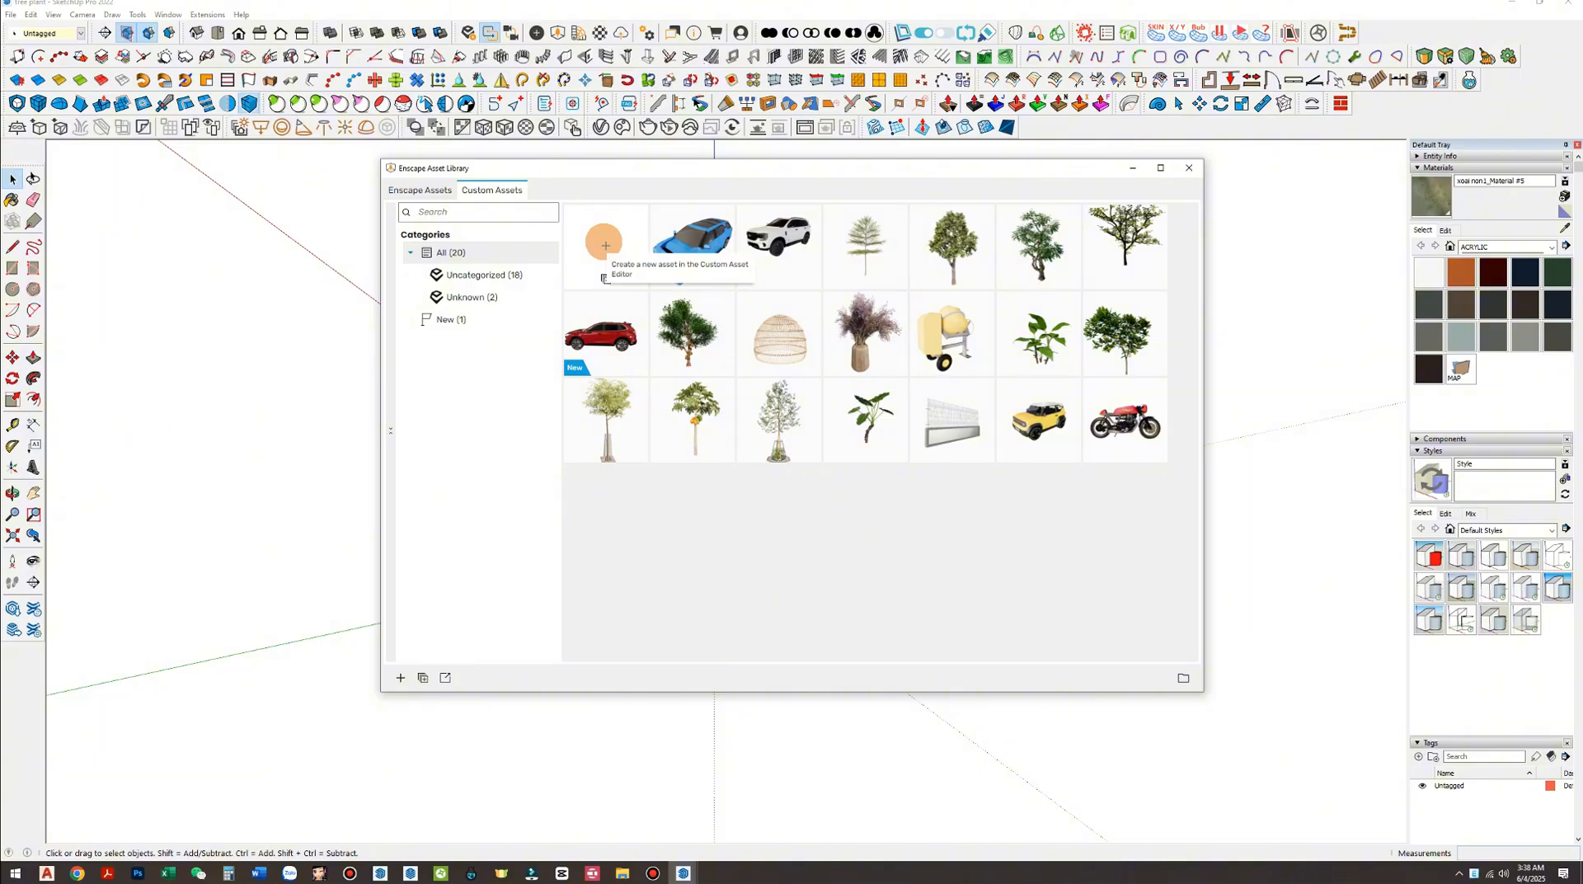
click(603, 242)
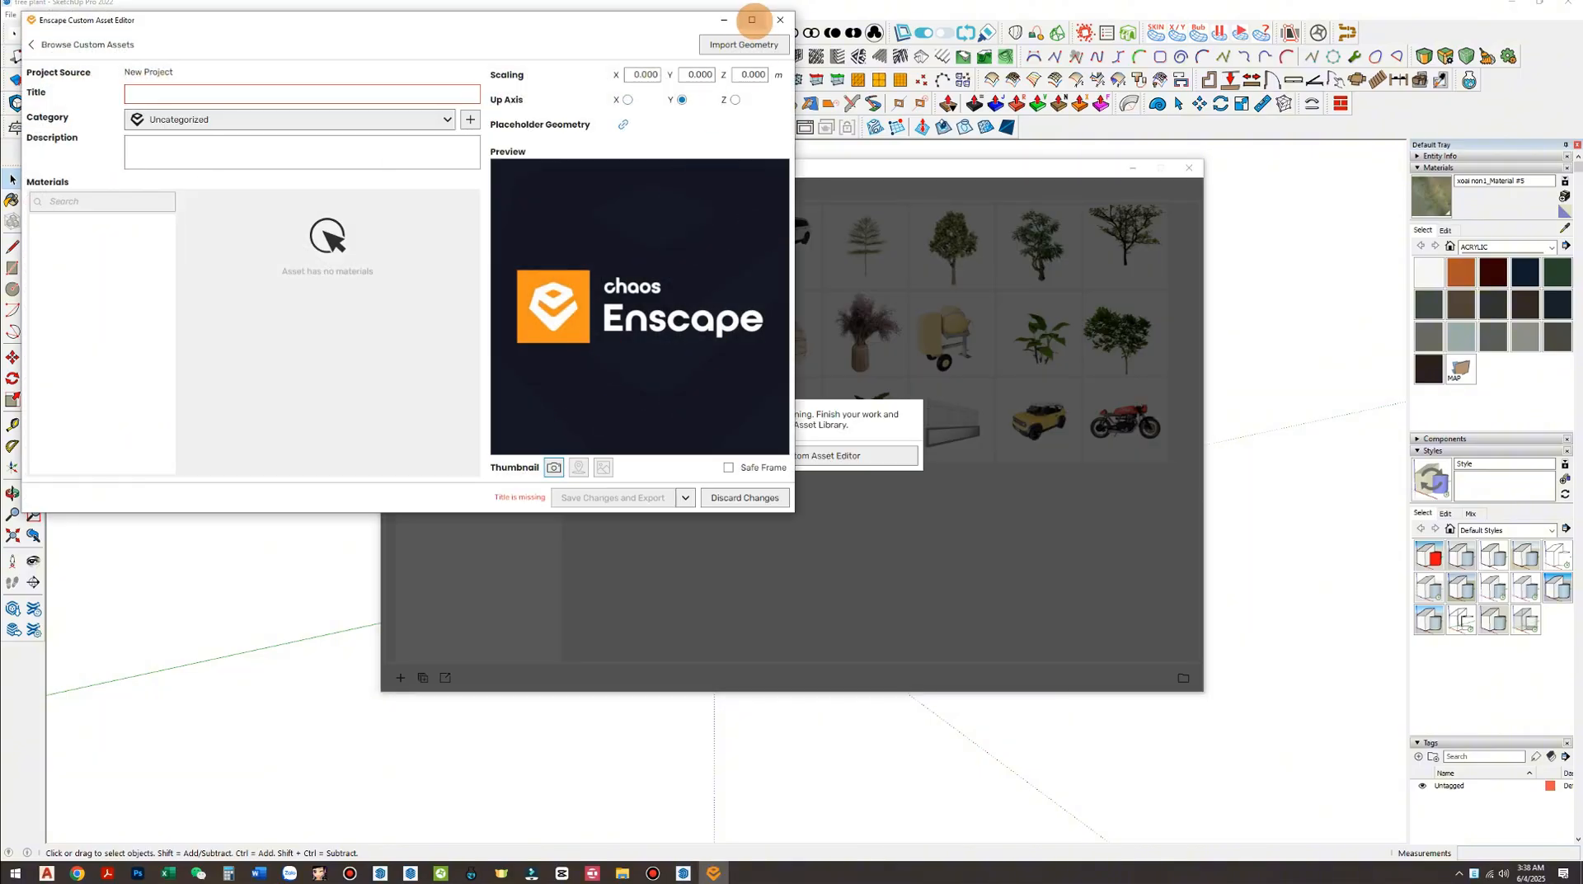
click(751, 20)
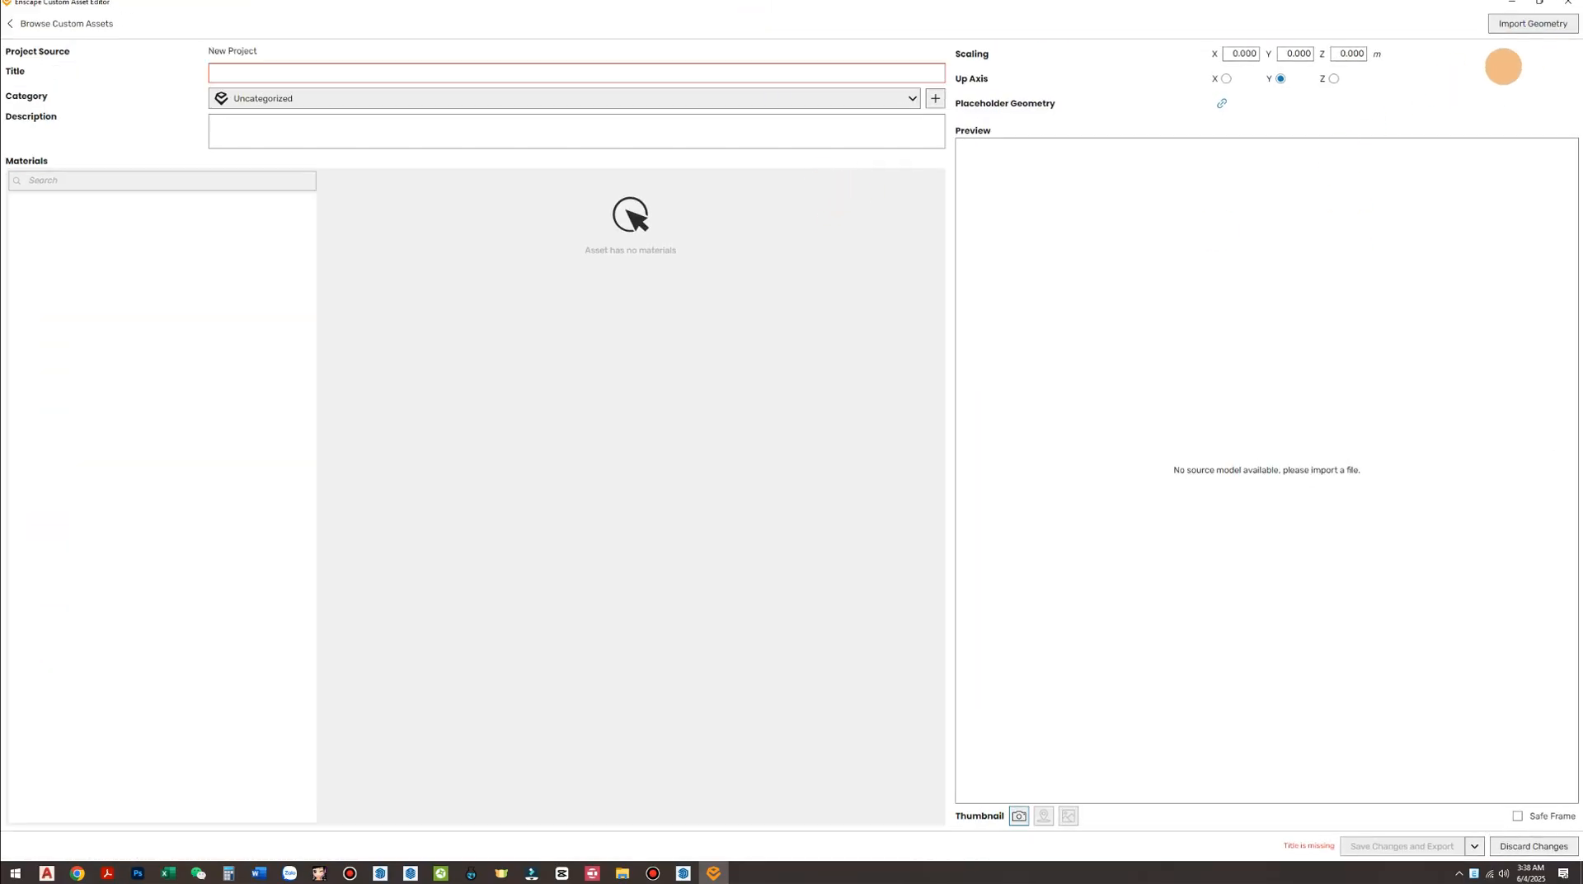
Import the "tree plant" model from the "13. Mango Trees" folder as the new asset's geometry
click(1529, 23)
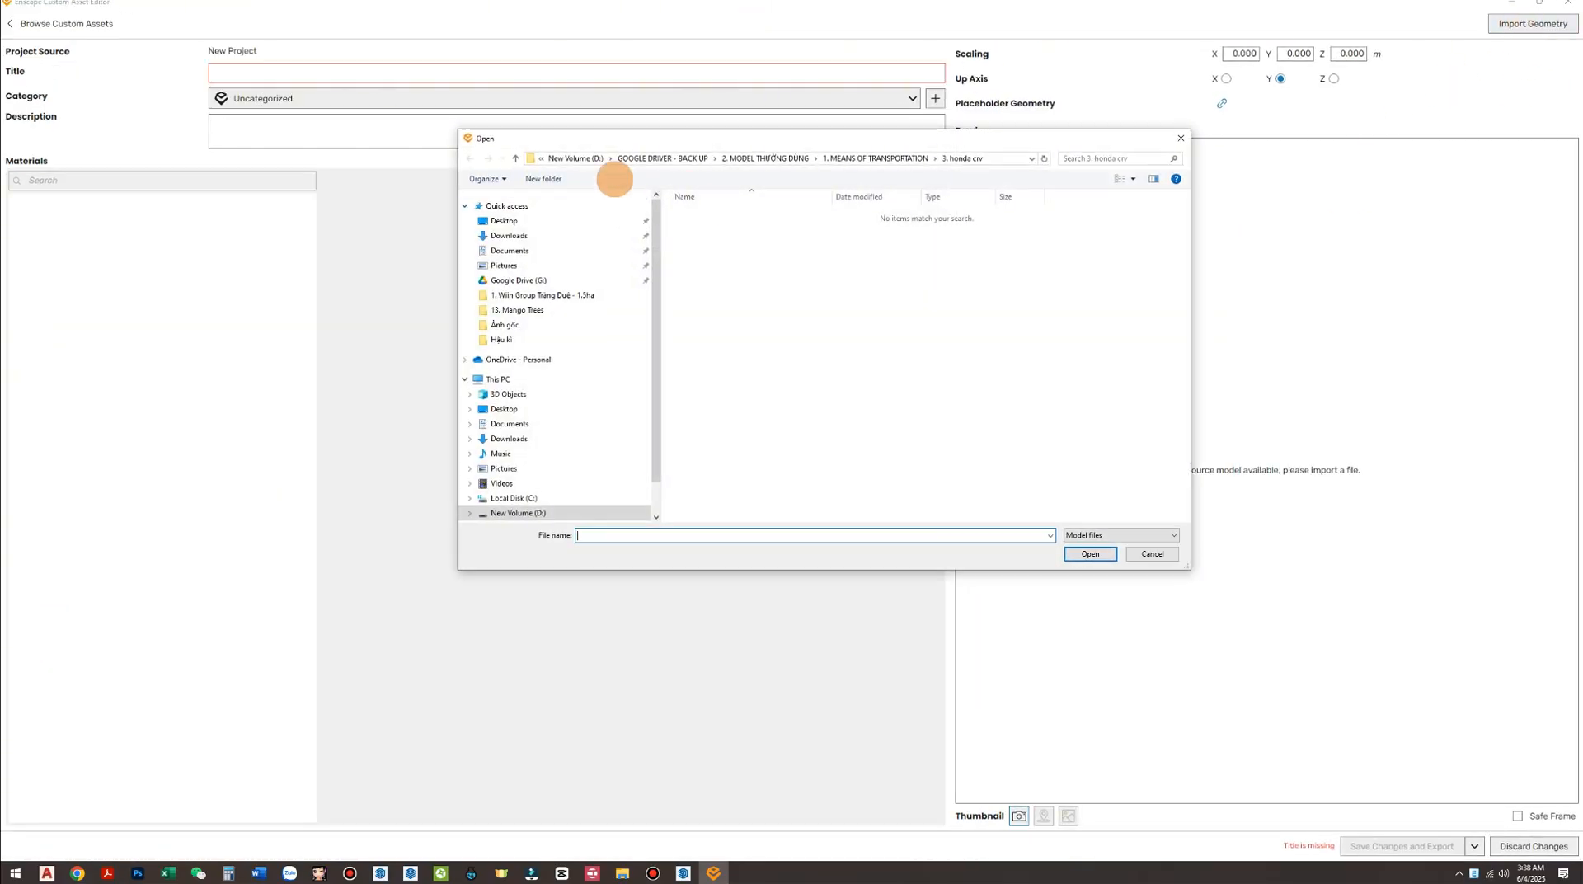
click(517, 157)
click(517, 157)
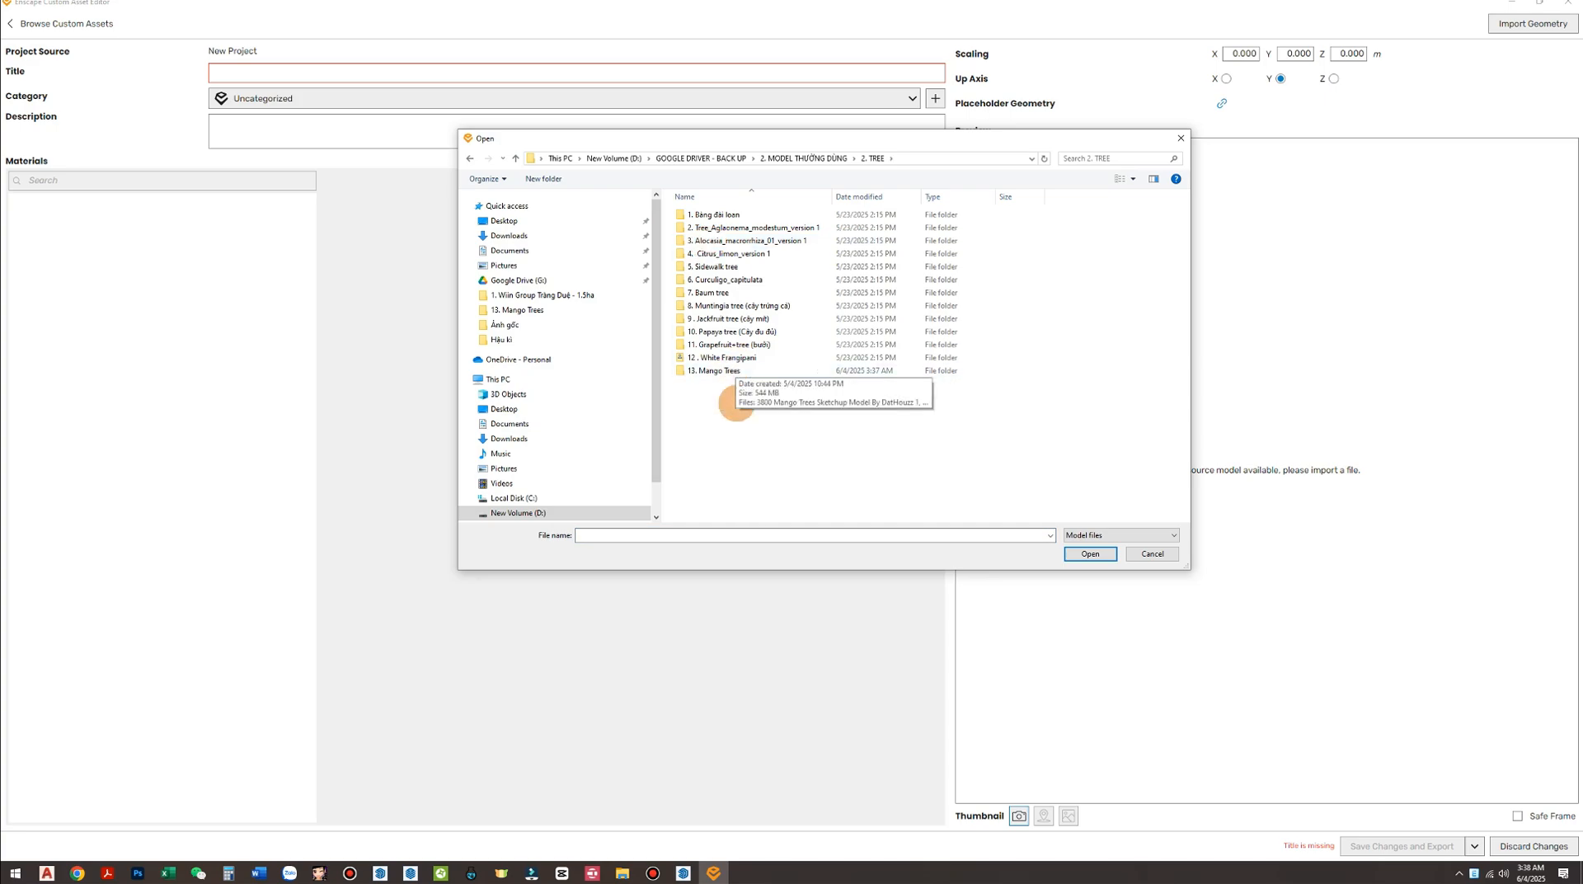
double_click(716, 371)
click(777, 227)
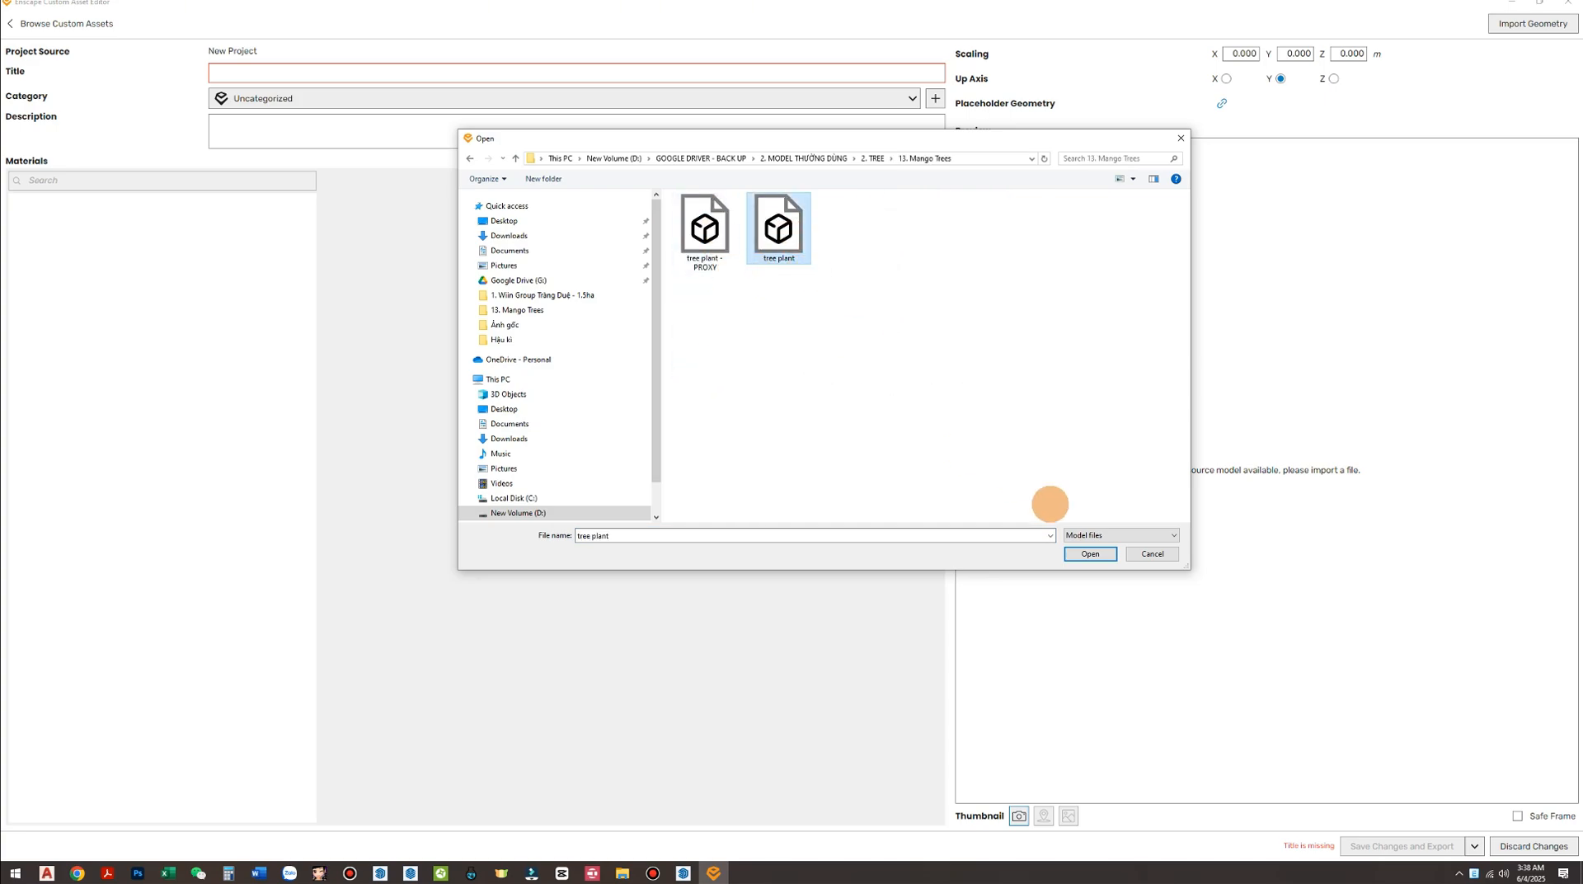
click(1096, 555)
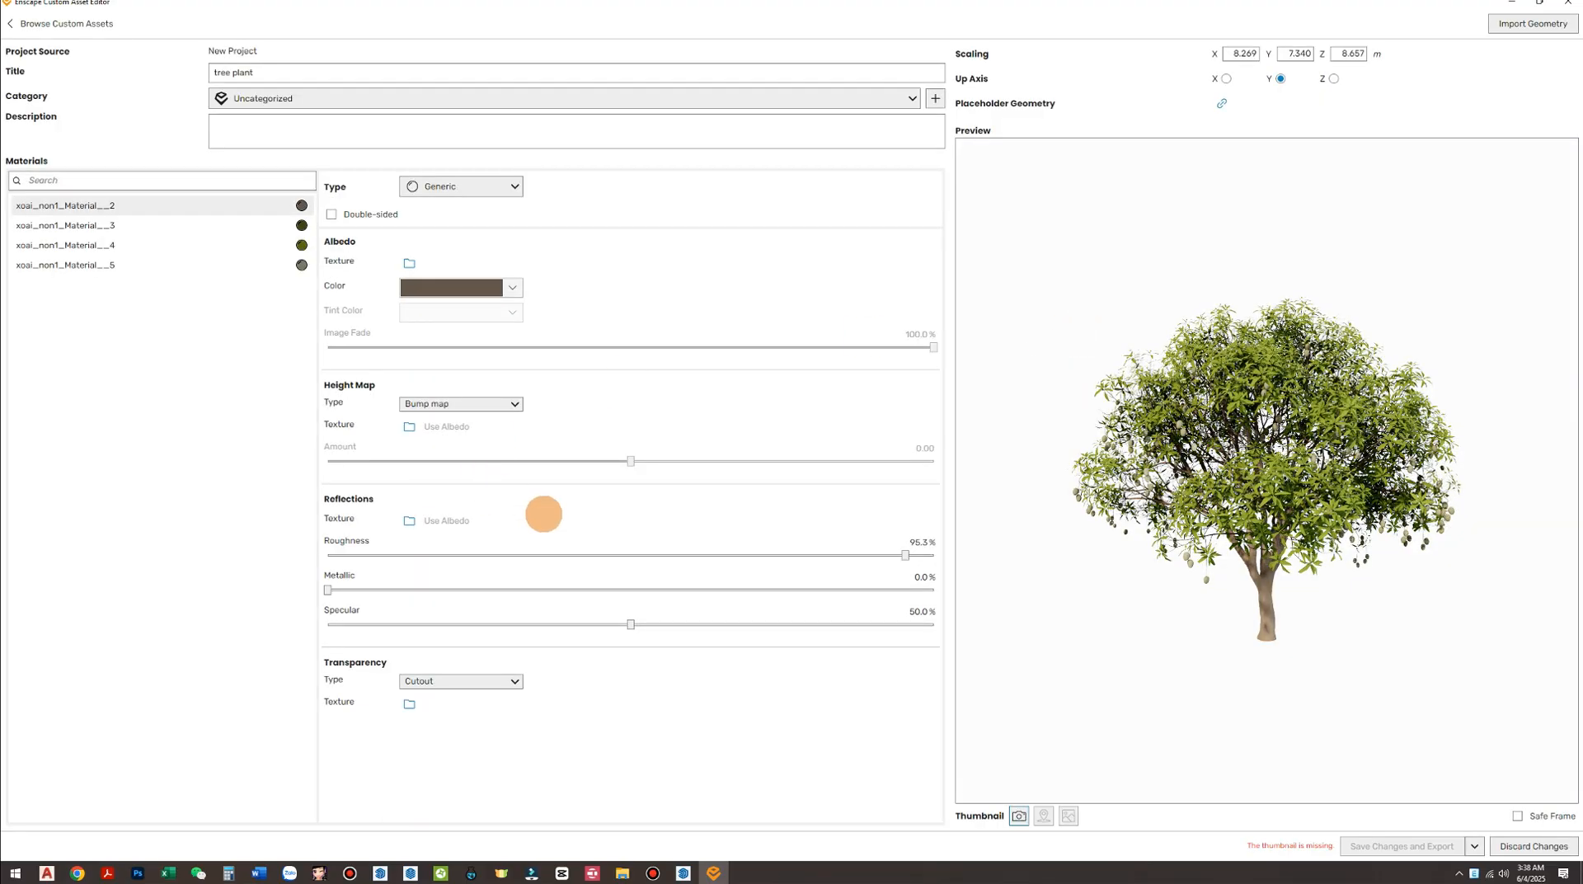
Assign MT_PM_V36_Mangifera_indica_Leaf_01_translucency as the albedo texture of the leaf material xoai_non1_Material__4
scroll(1256, 561, up, 3)
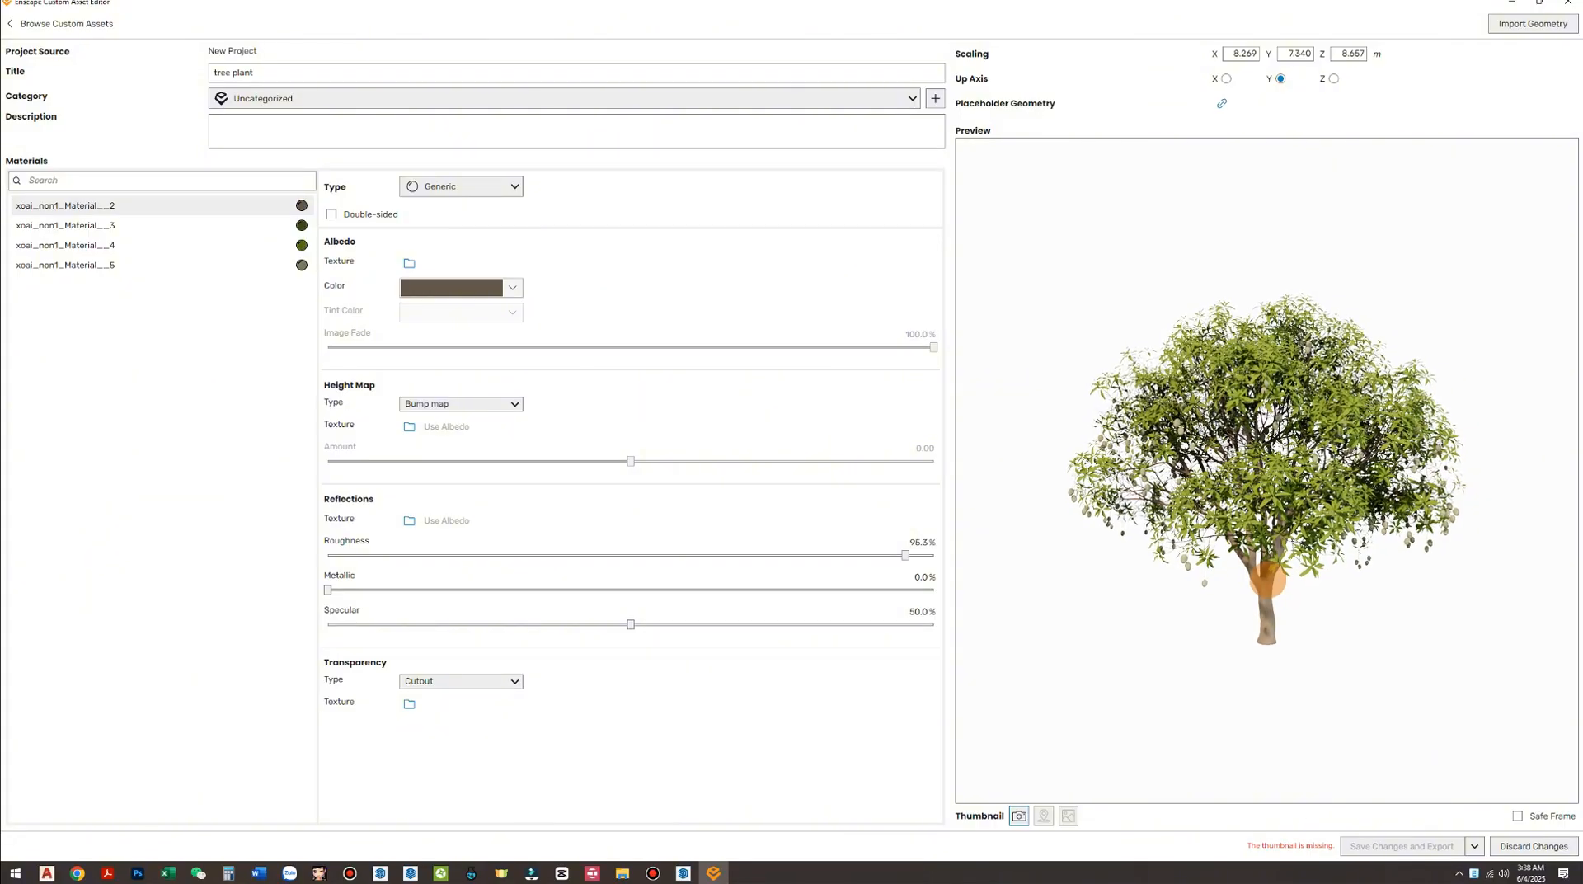
scroll(1260, 563, up, 3)
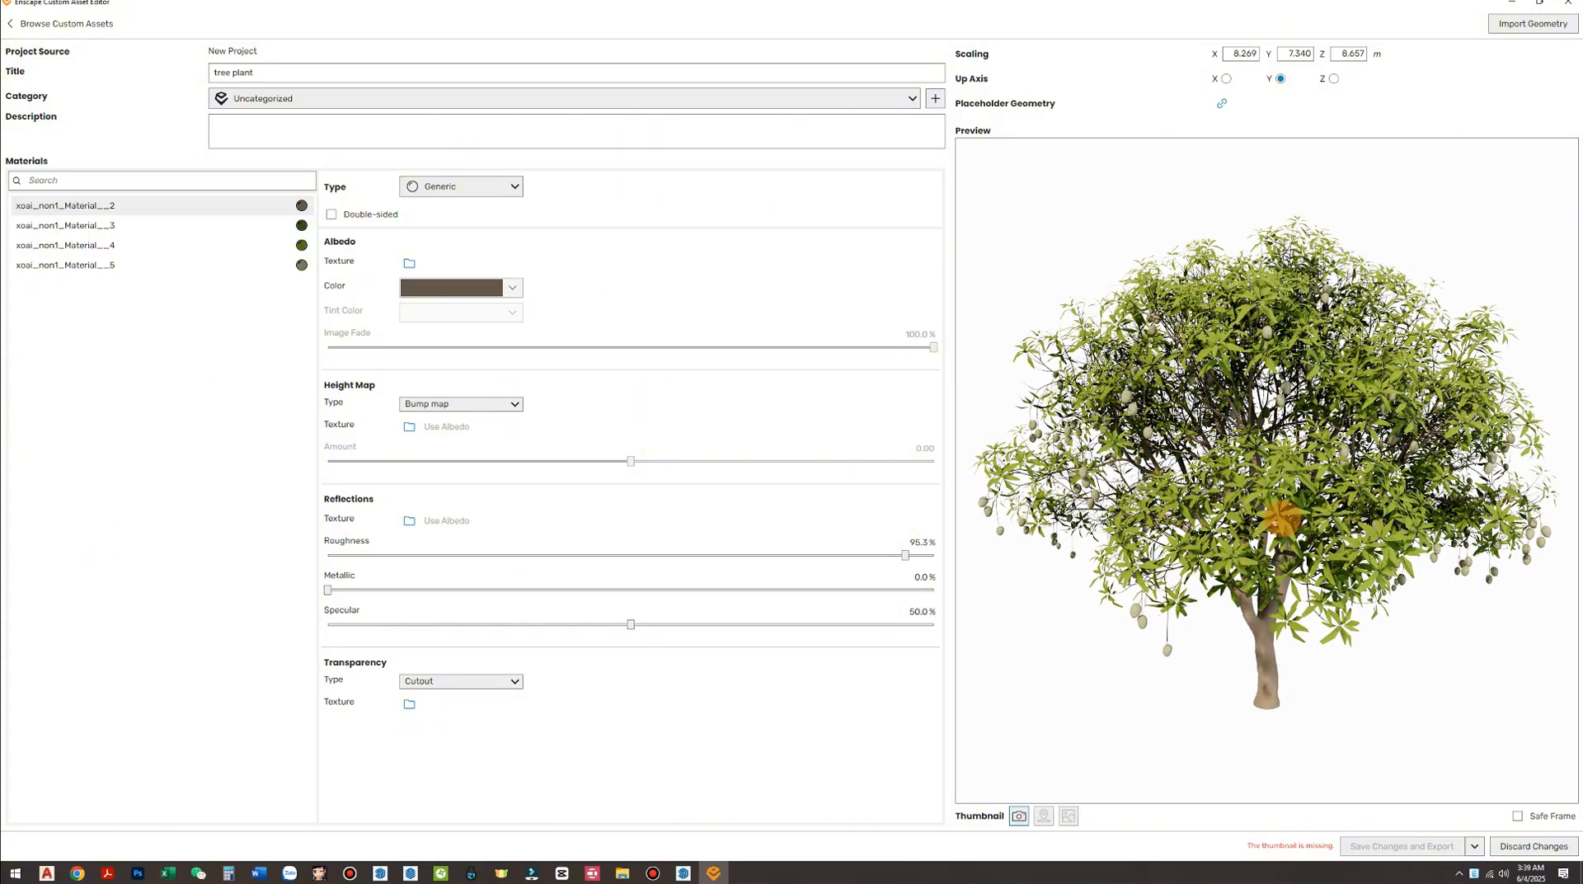
scroll(1281, 527, up, 3)
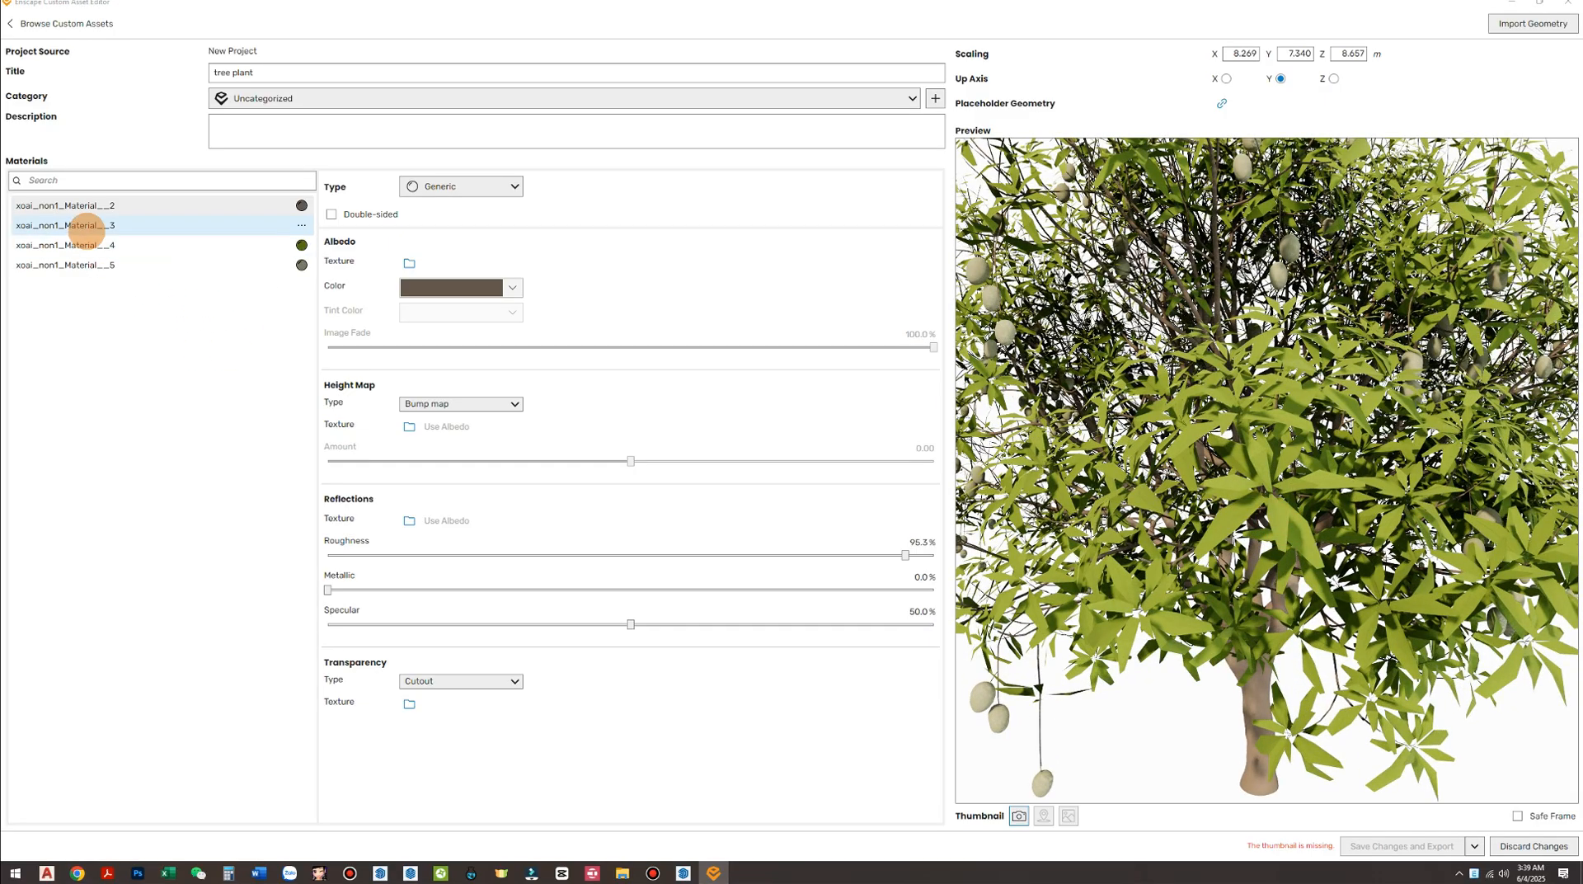
click(97, 245)
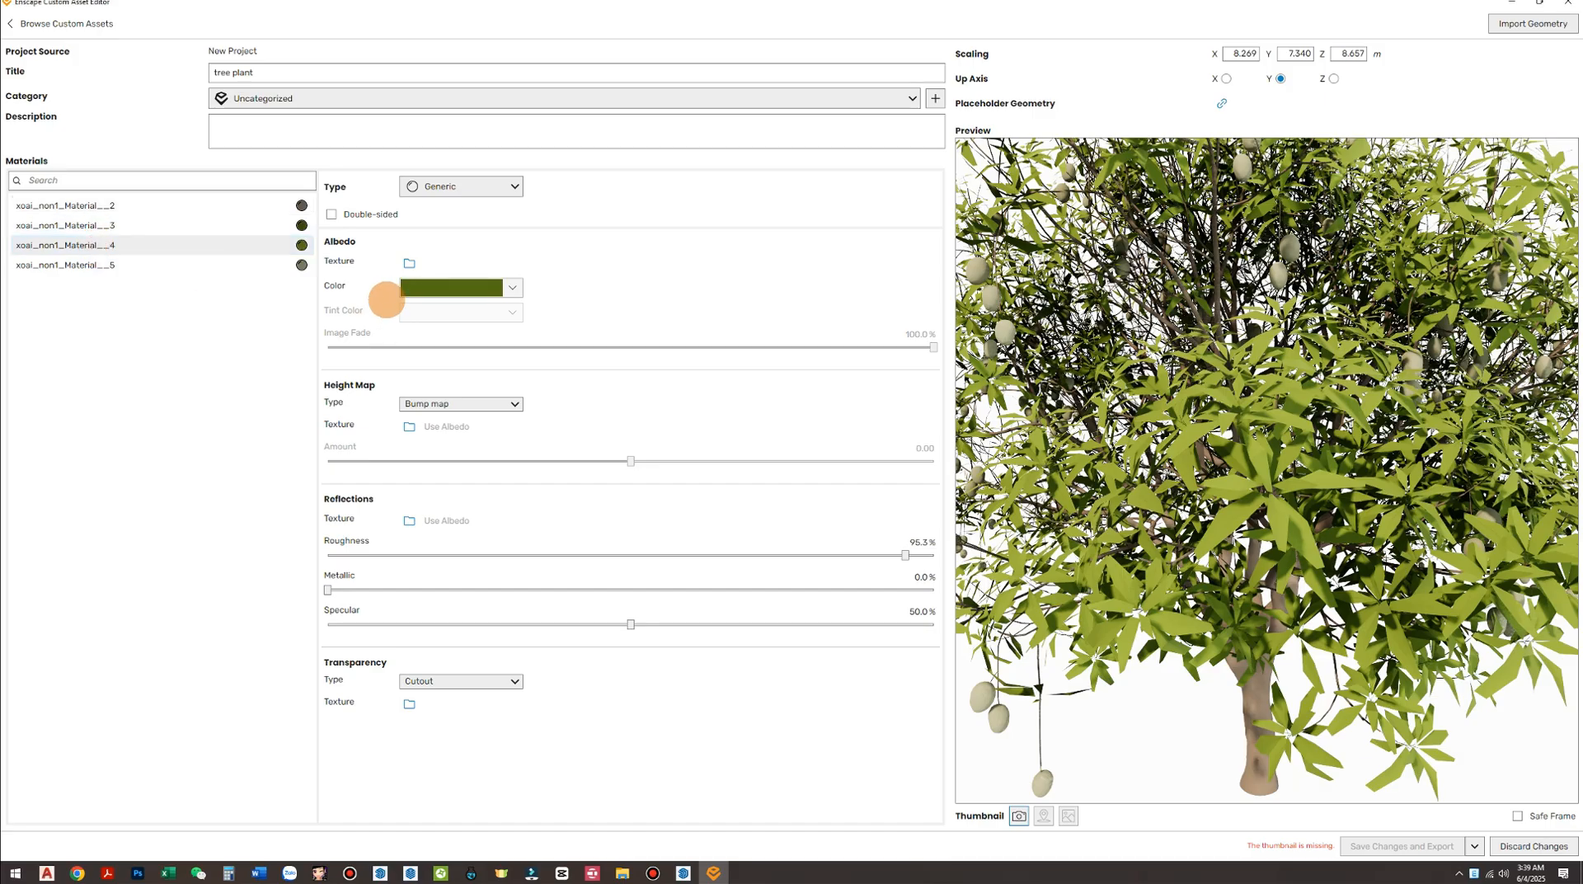
key(alt+Tab)
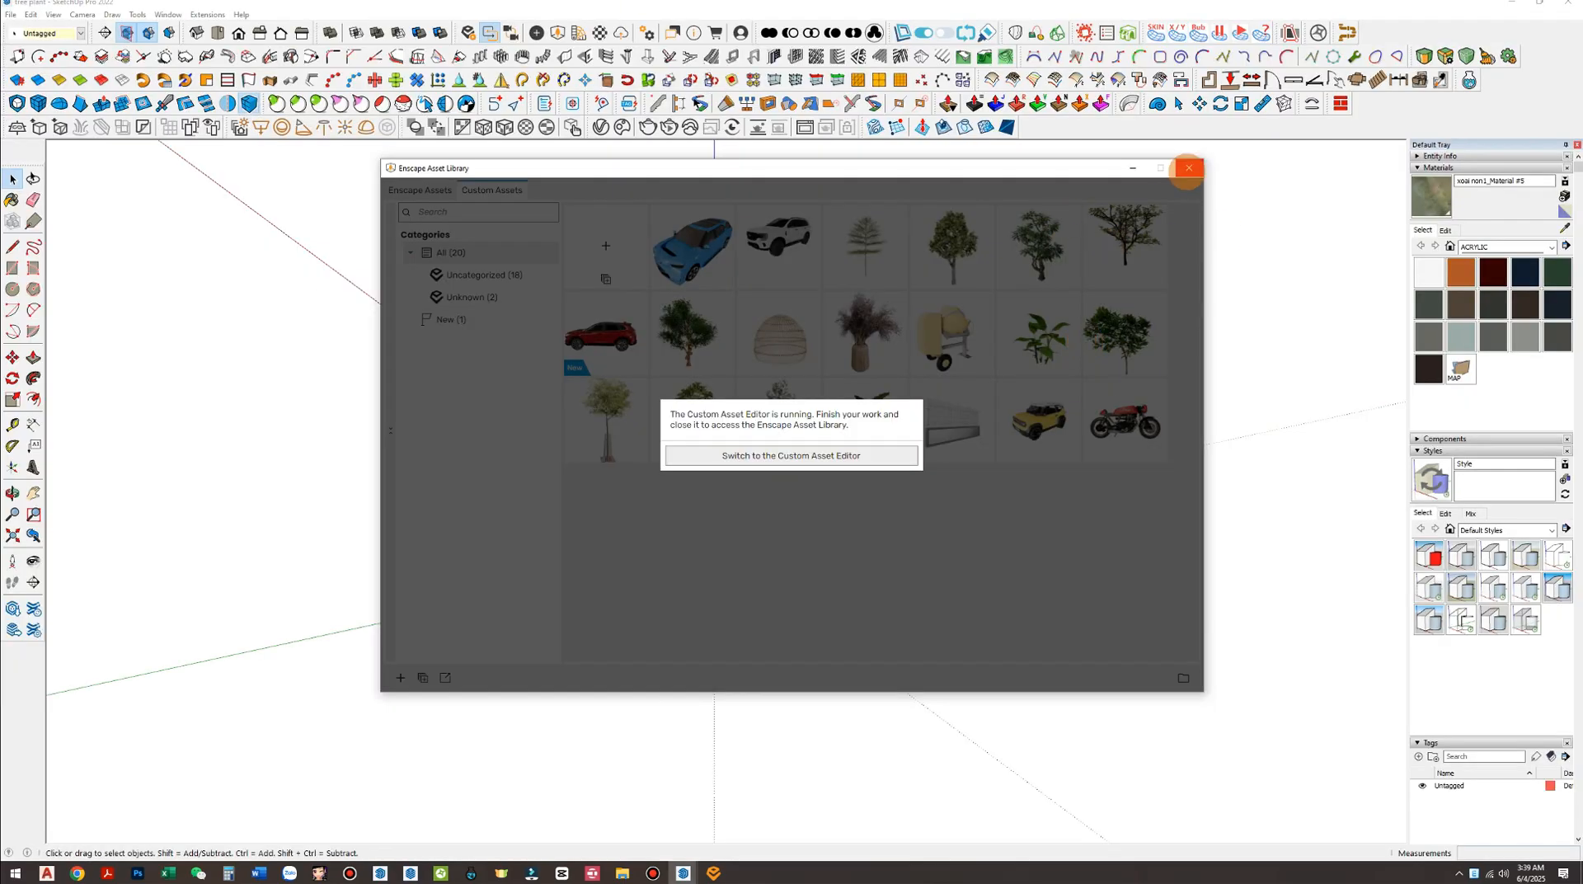
click(808, 454)
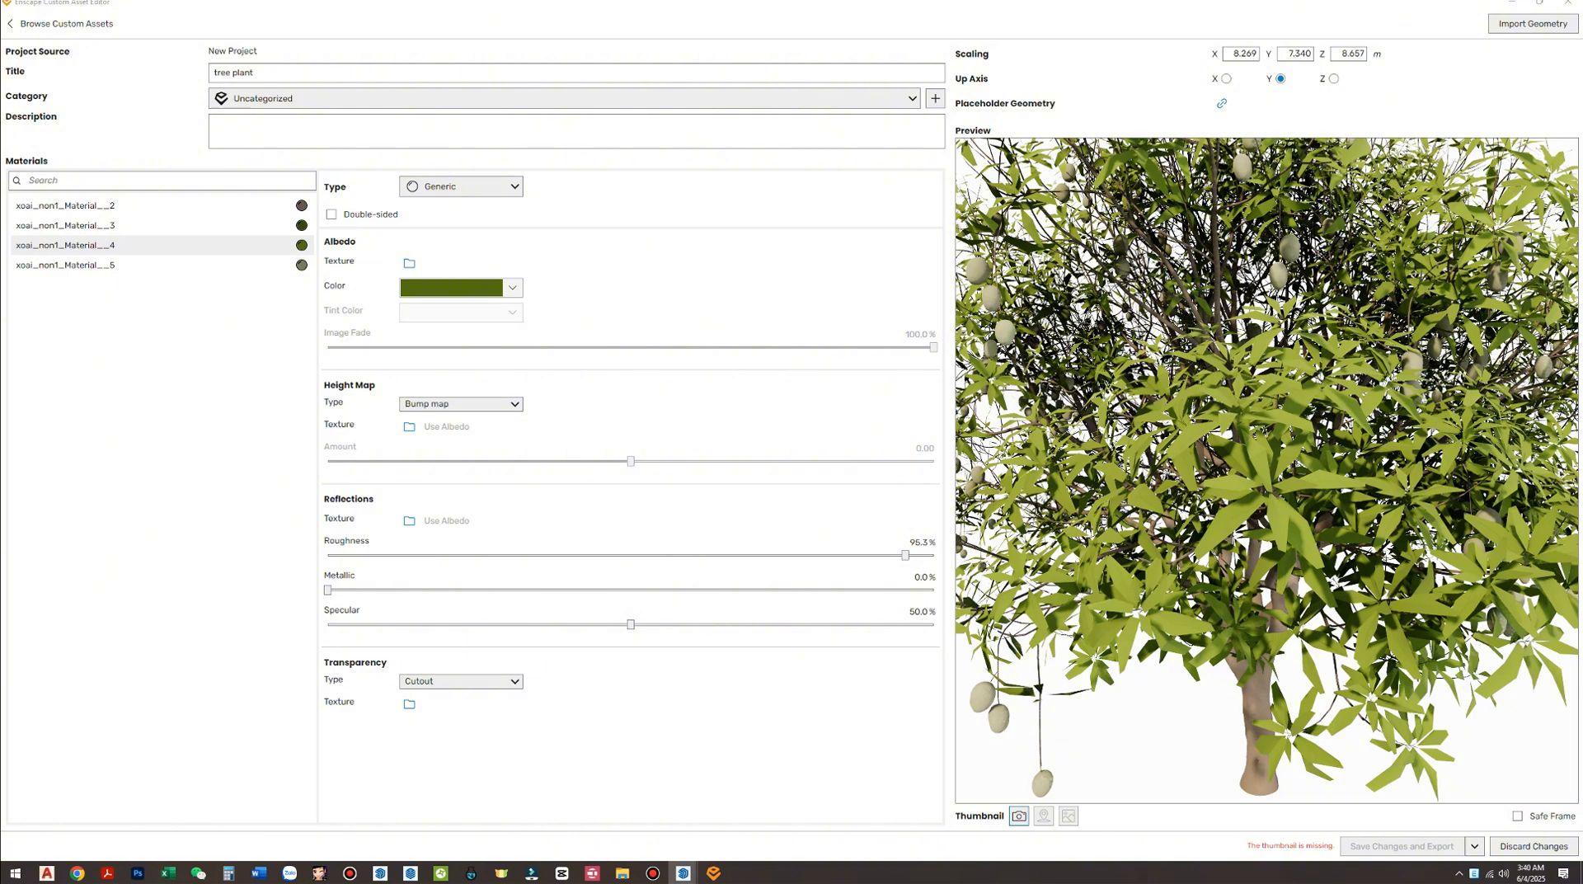
click(409, 262)
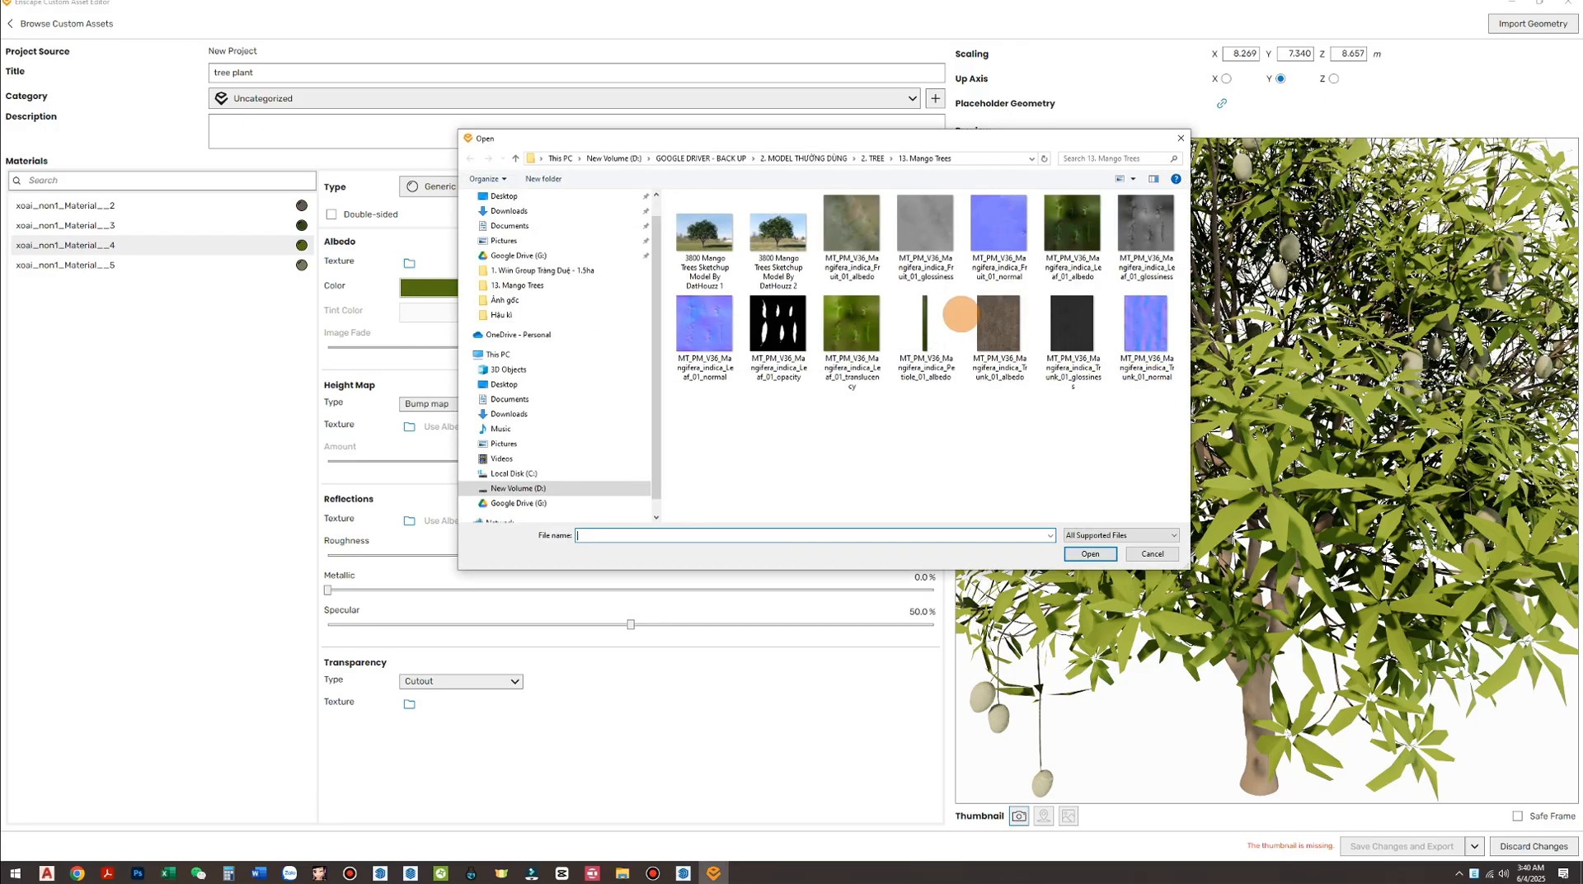
click(852, 316)
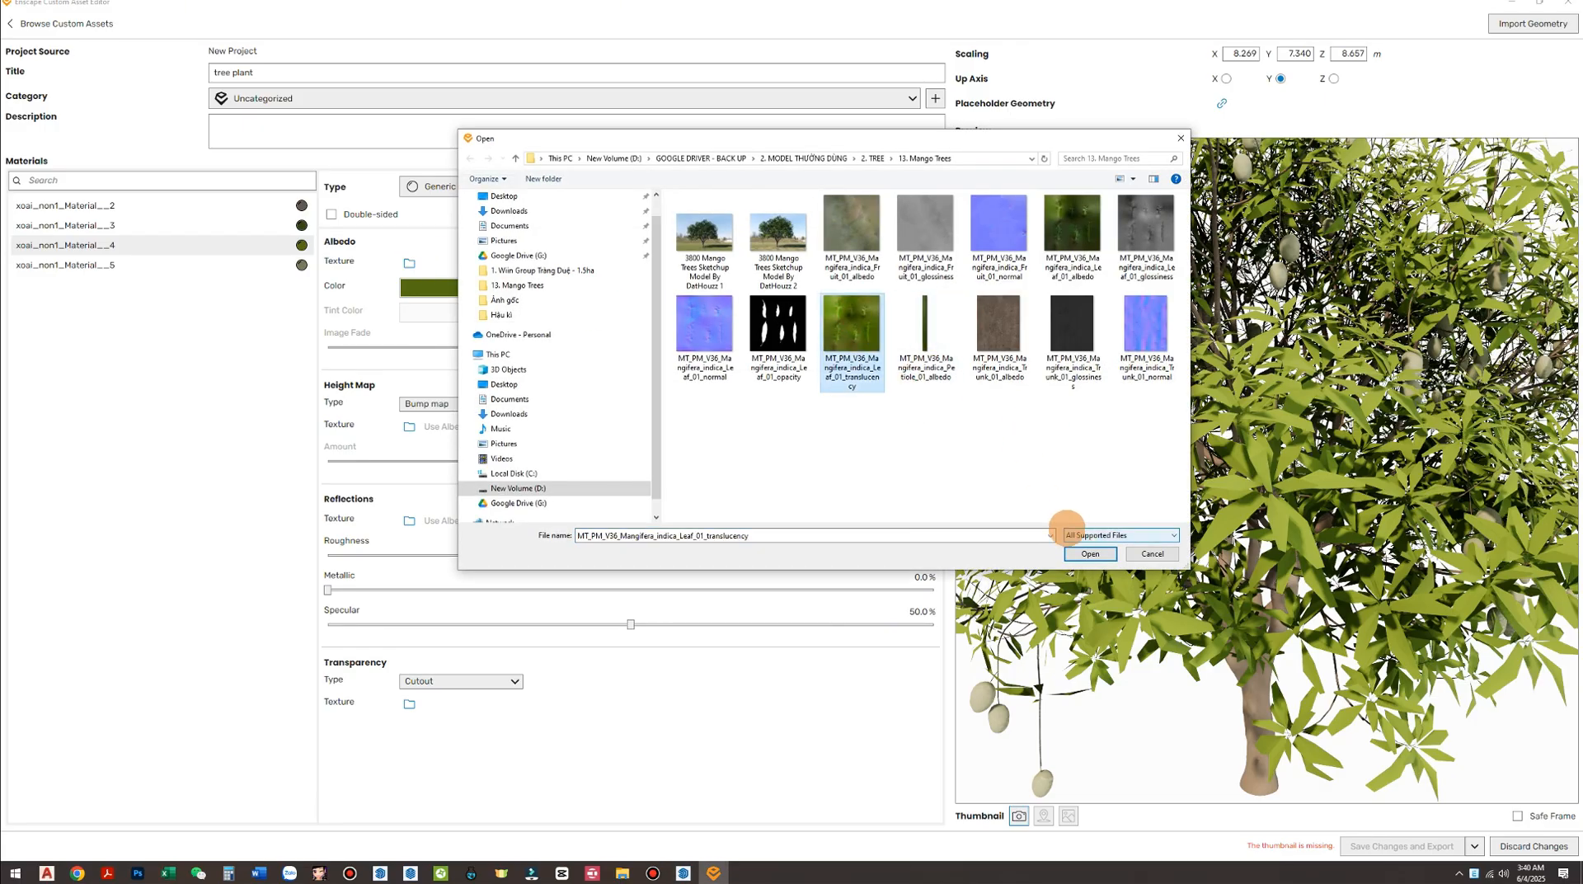
click(1088, 553)
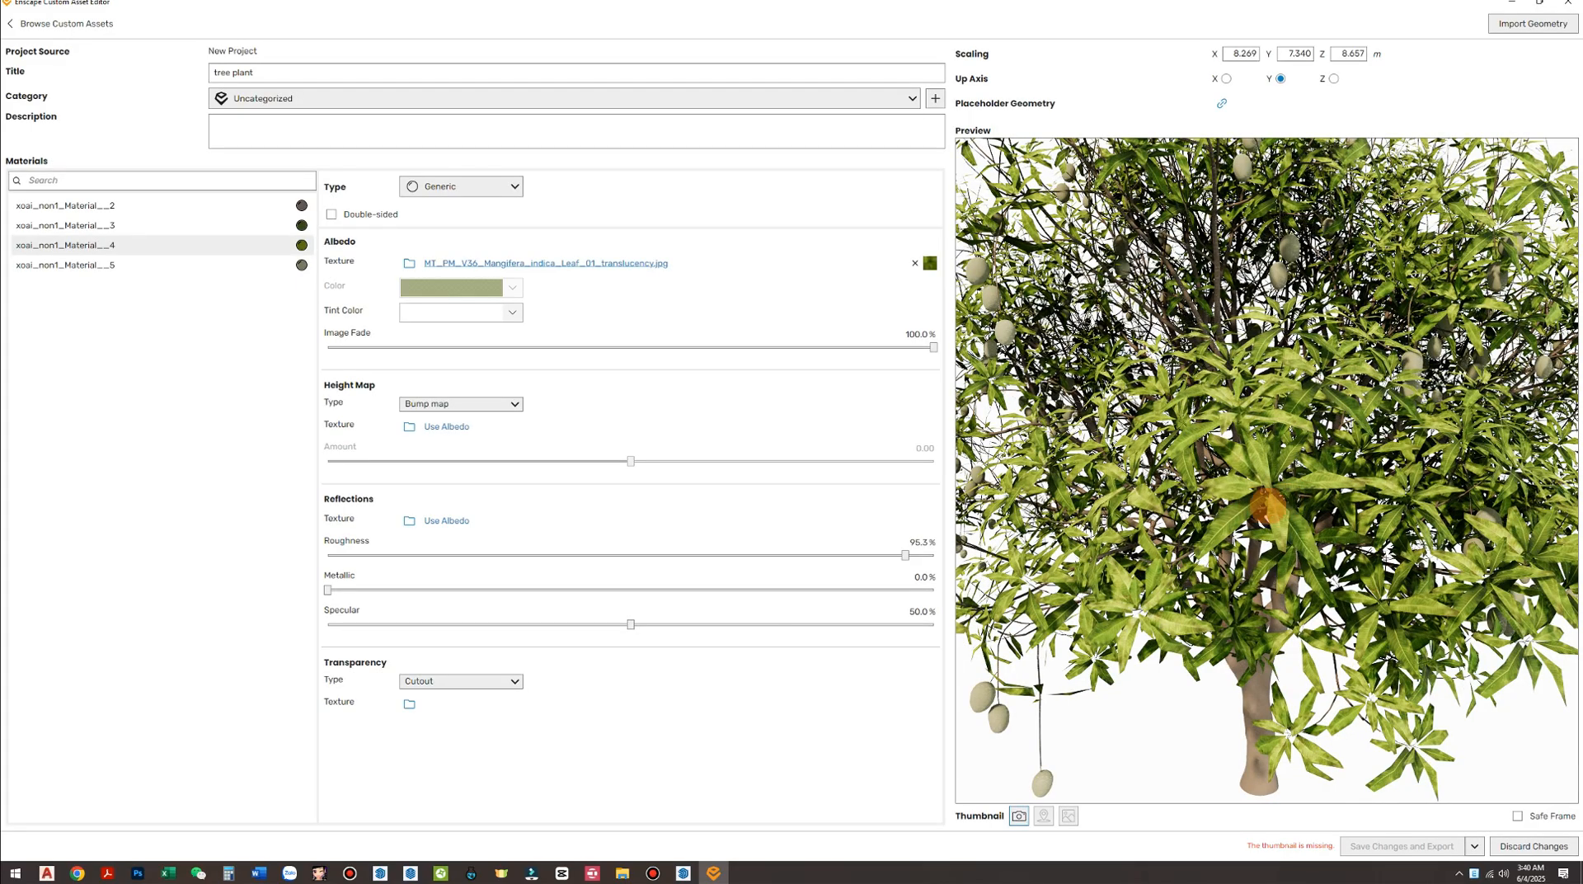
Assign MT_PM_V36_Mangifera_indica_Leaf_01_normal as the height map texture of the leaf material
scroll(1230, 518, up, 5)
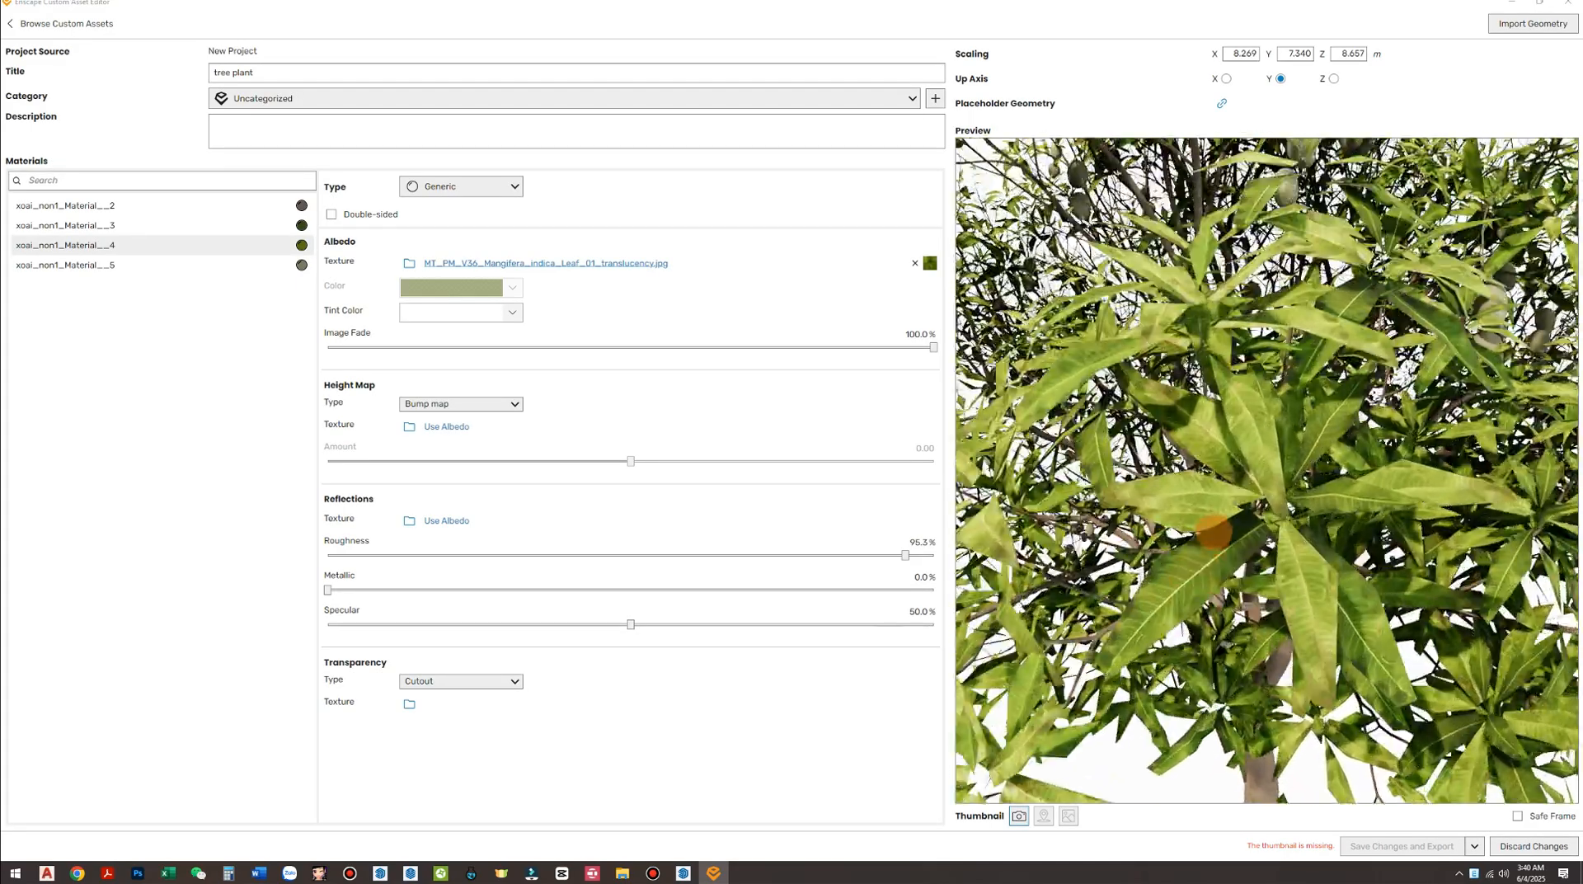
click(408, 426)
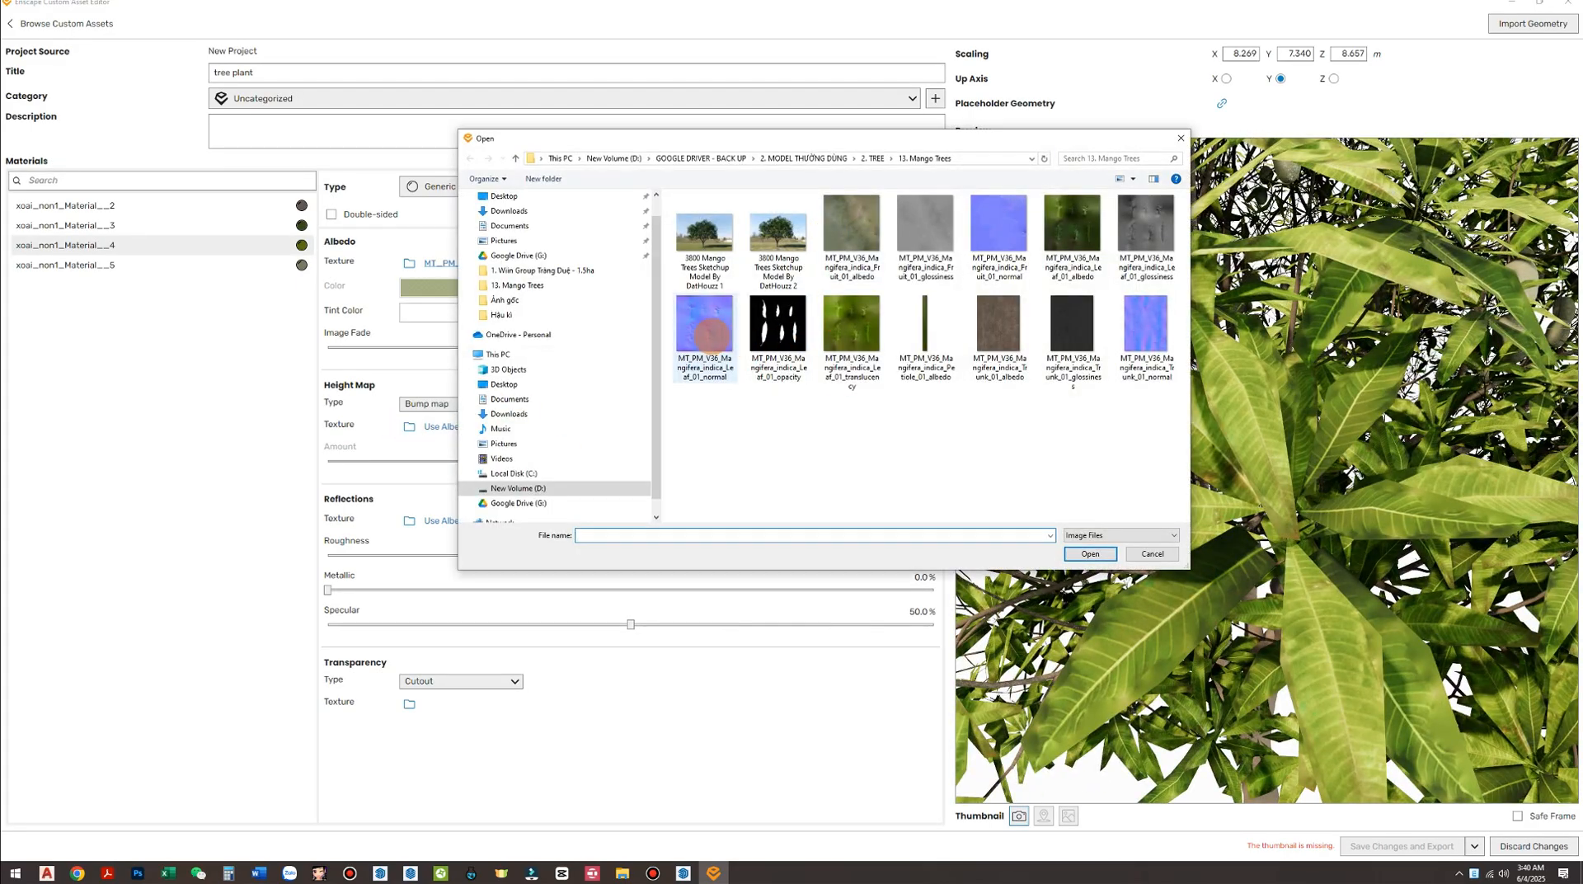
click(707, 332)
click(1090, 553)
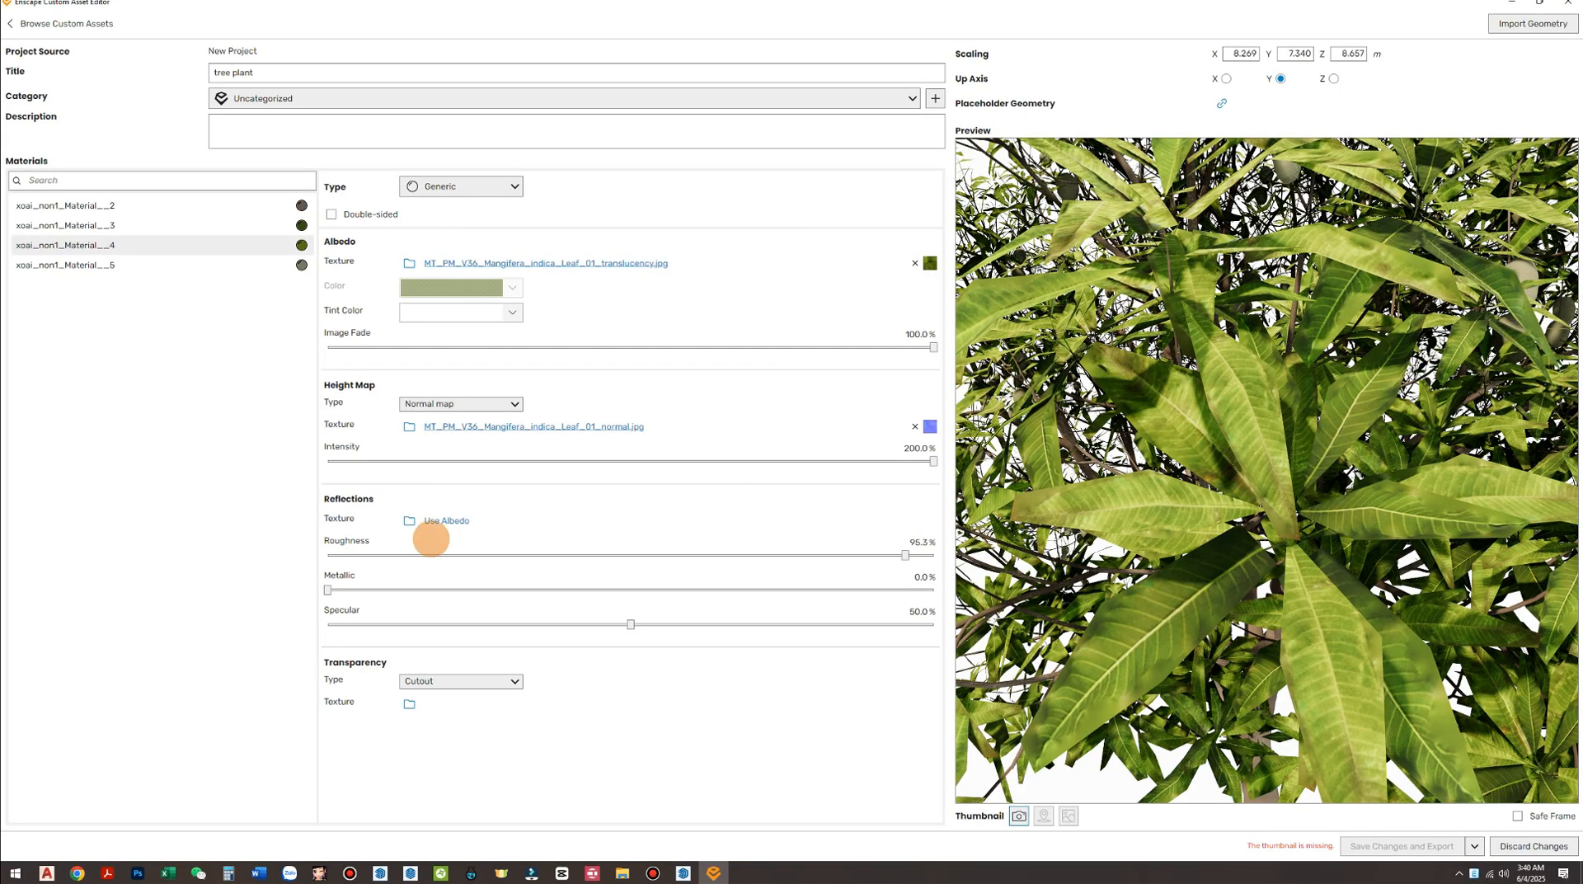
Try MT_PM_V36_Mangifera_indica_Leaf_01_opacity as the reflections texture of the leaf material
click(425, 525)
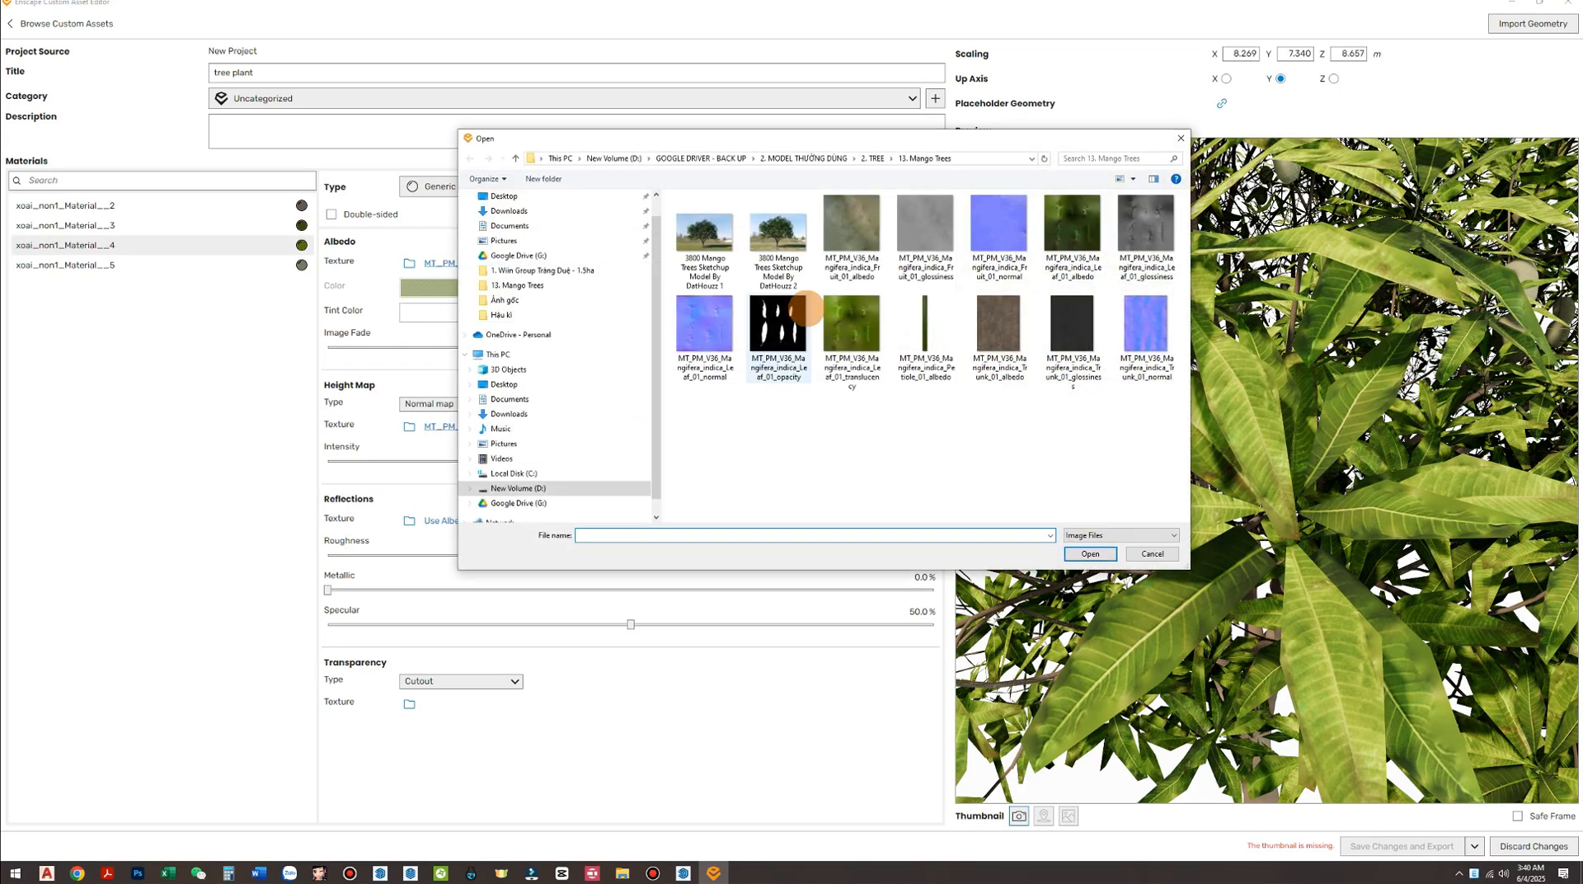
click(781, 354)
click(1090, 553)
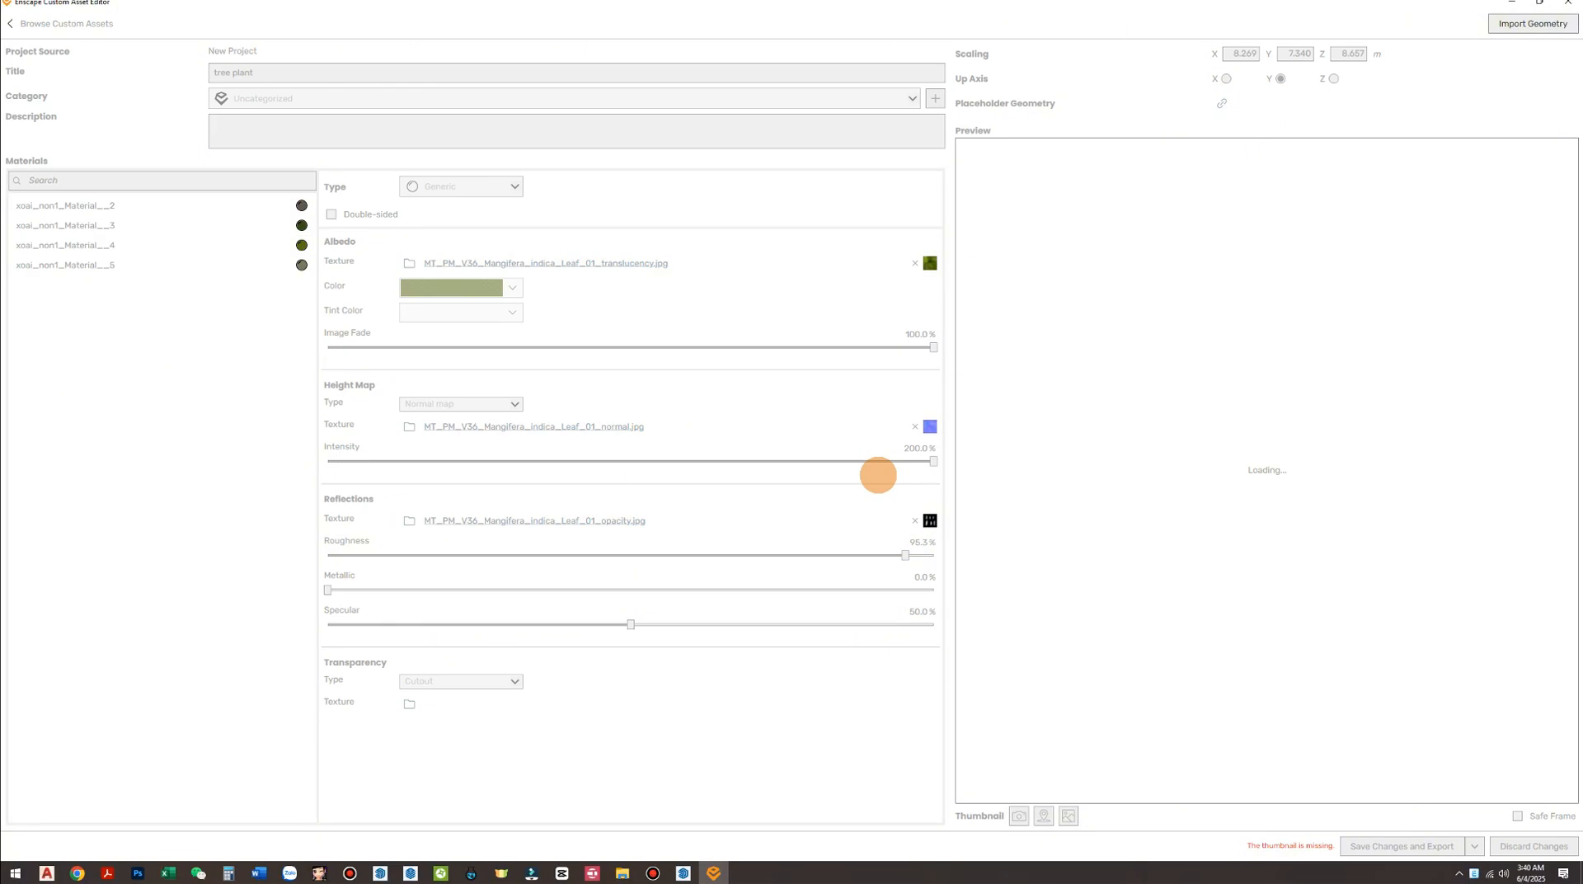
Set the leaf material's type to Foliage and assign MT_PM_V36_Mangifera_indica_Leaf_01_opacity as its cutout-transparency texture
click(481, 186)
click(446, 250)
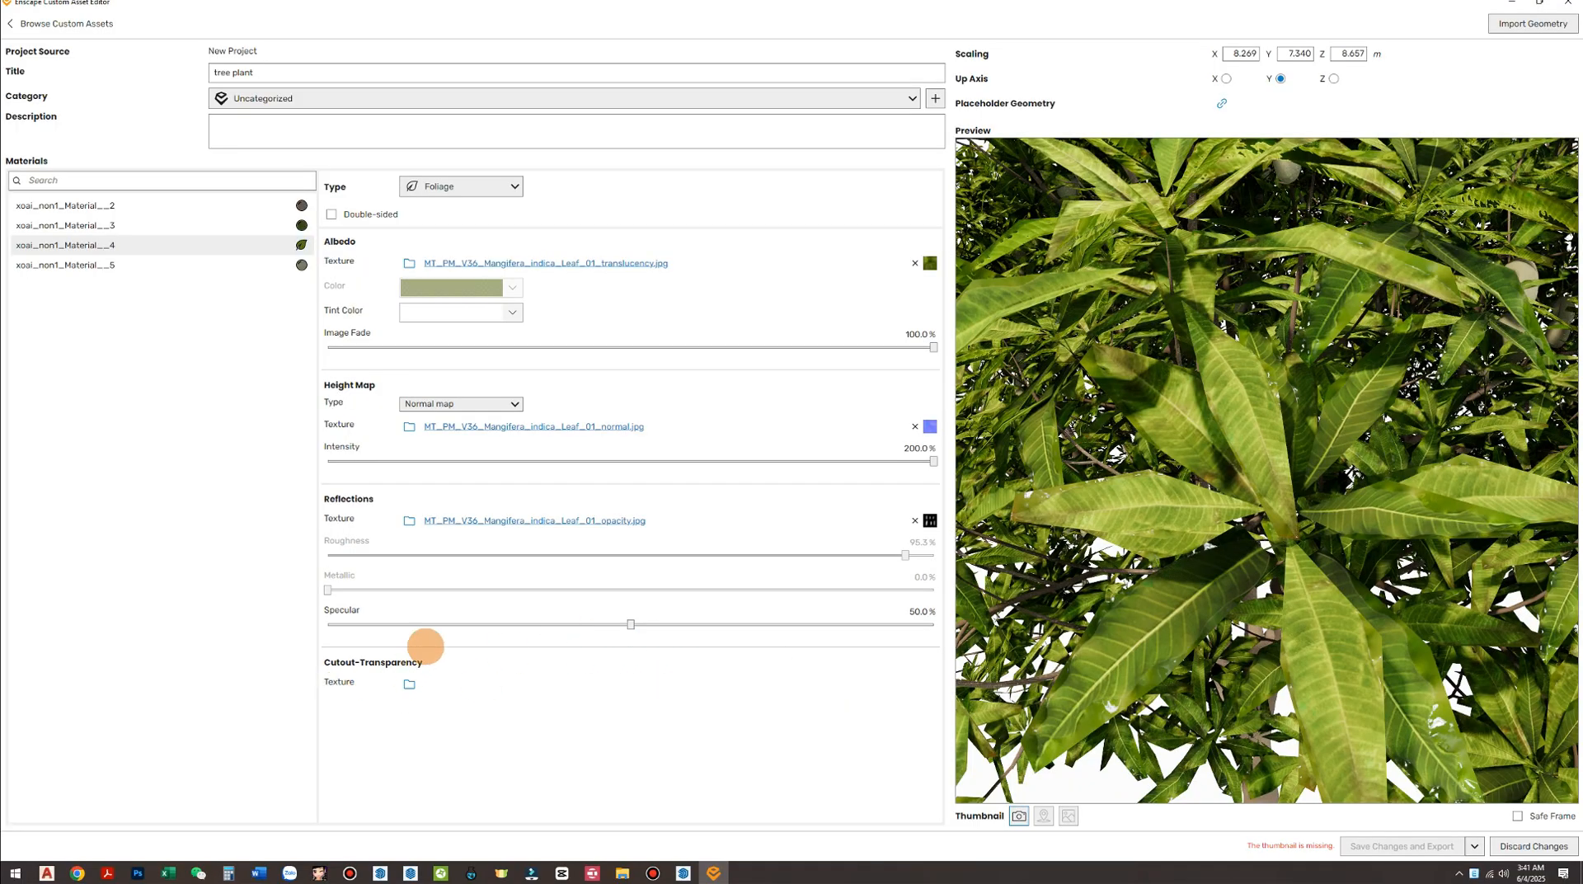
click(409, 683)
click(779, 334)
click(1092, 541)
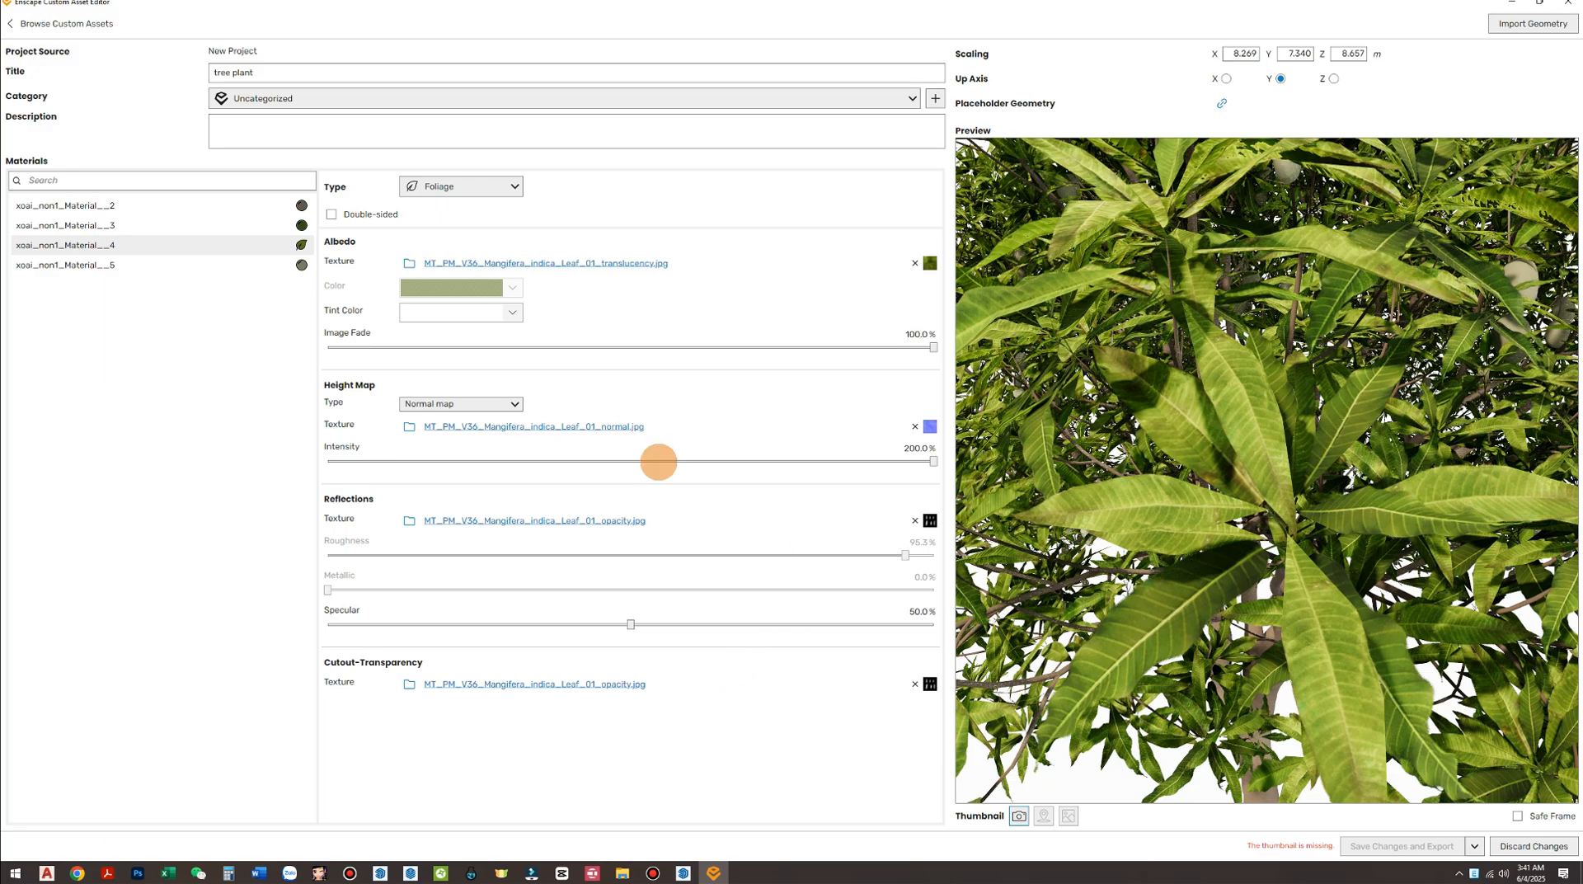
Remove the leaf material's reflections texture and set its roughness to 21.0% and specular to 12.4%
click(914, 521)
drag(417, 555, 455, 555)
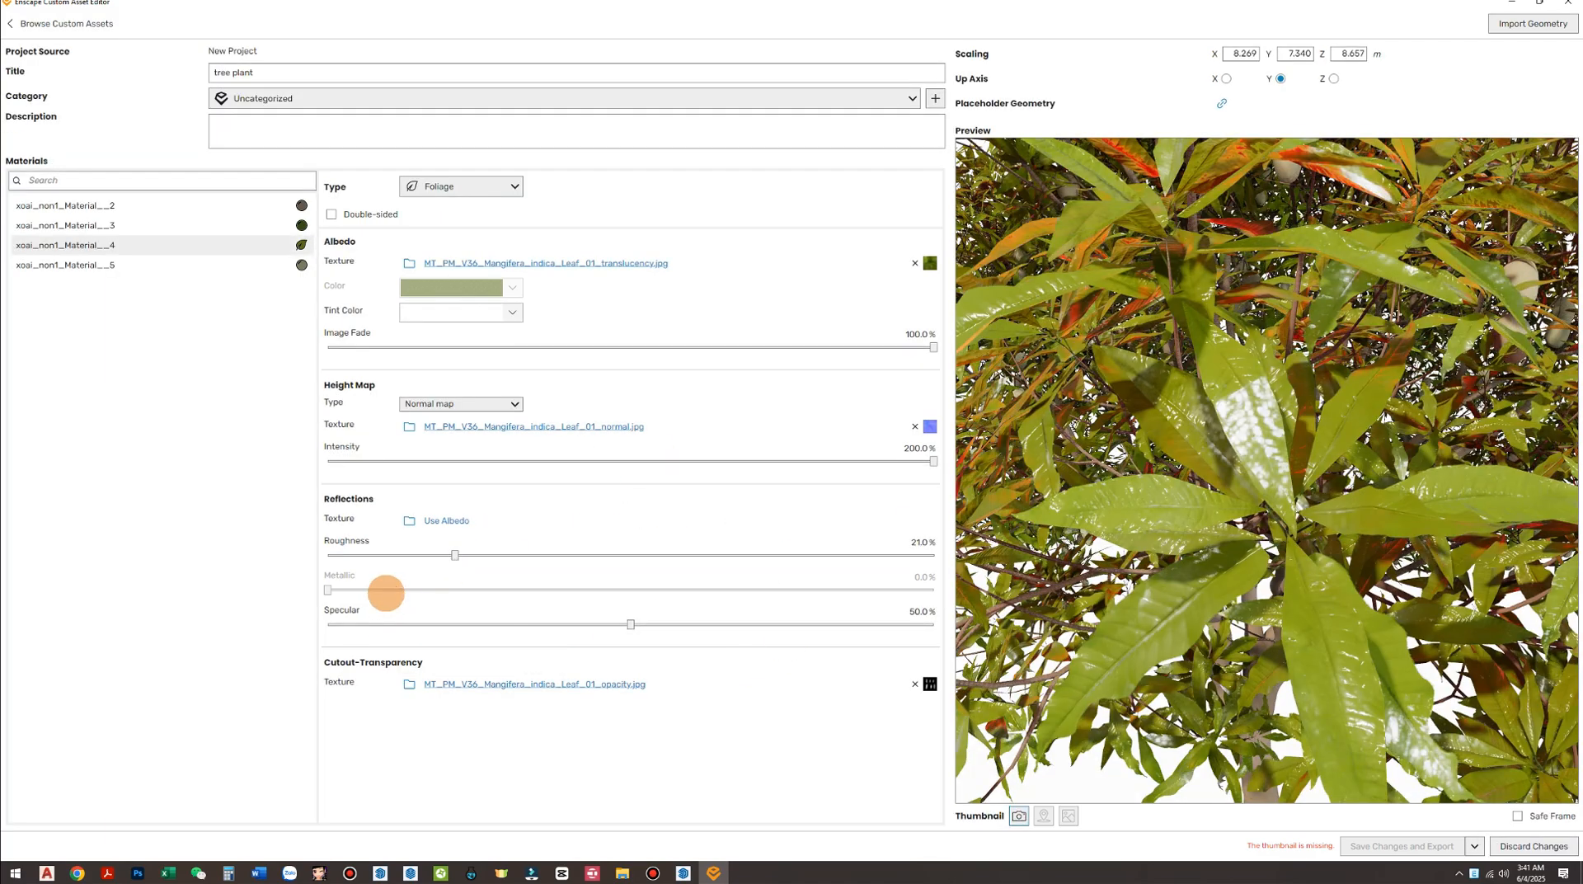
click(403, 625)
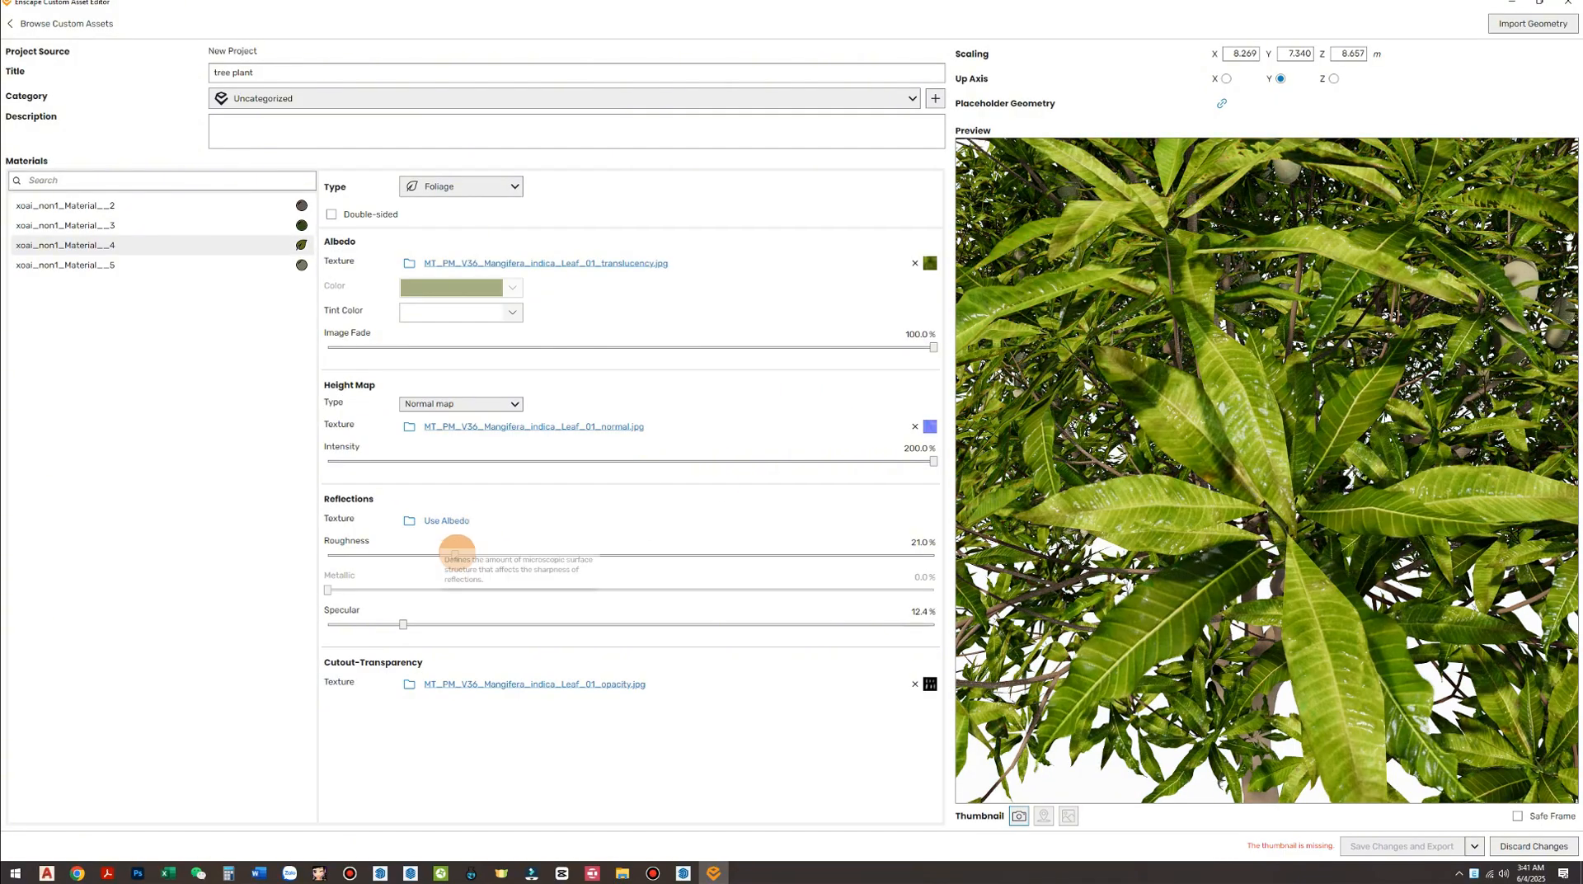
Assign MT_PM_V36_Mangifera_indica_Leaf_01_opacity as the leaf material's reflections texture, with roughness at 31.5% and specular at 22.0%
click(518, 556)
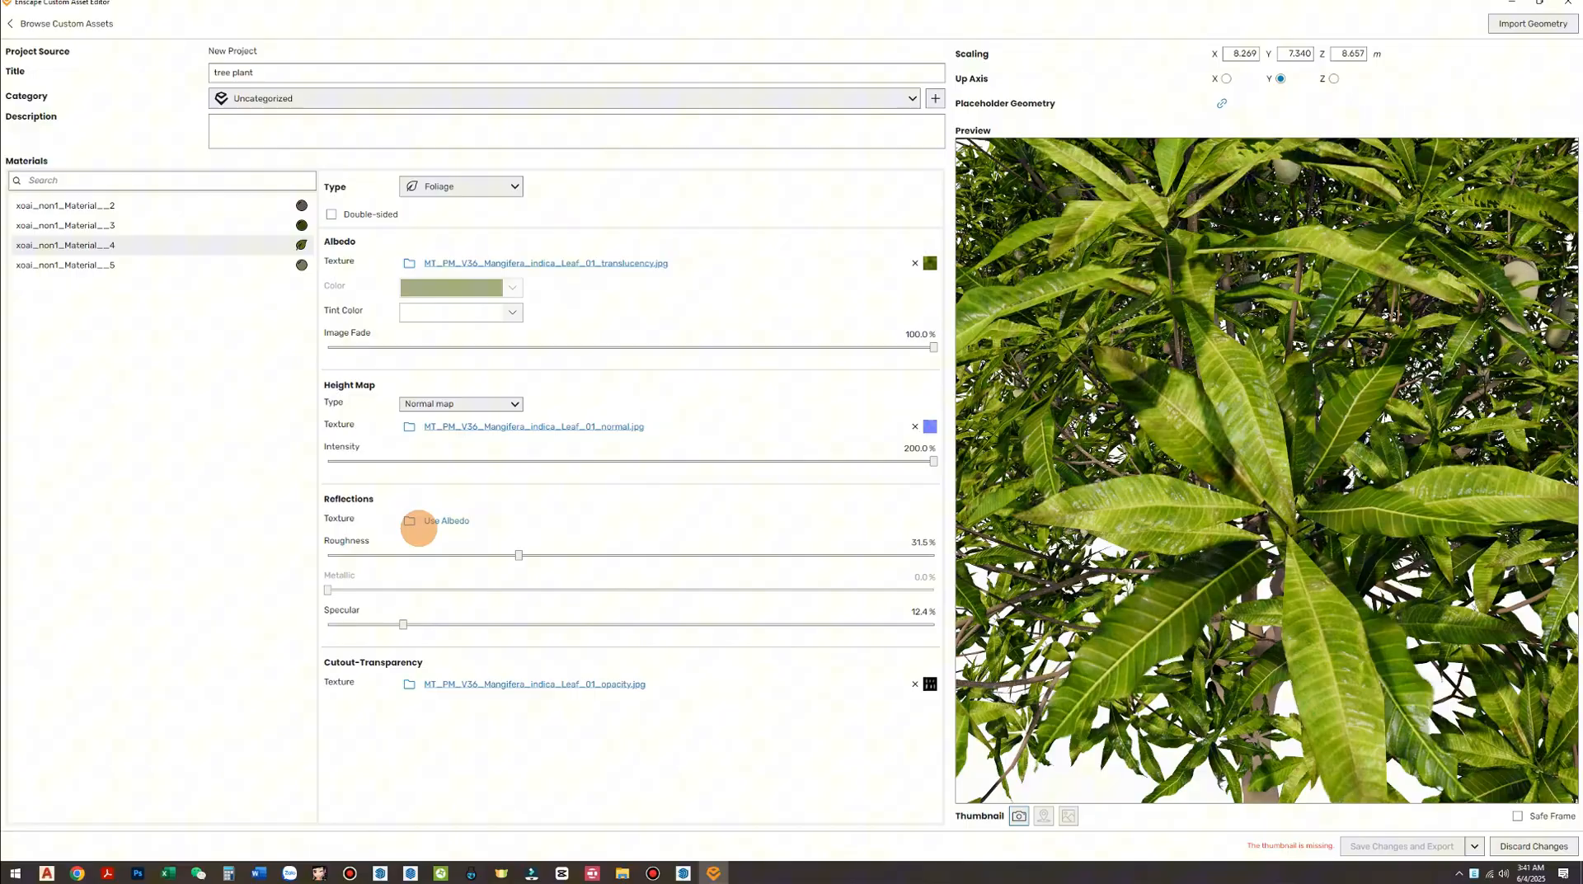
click(412, 521)
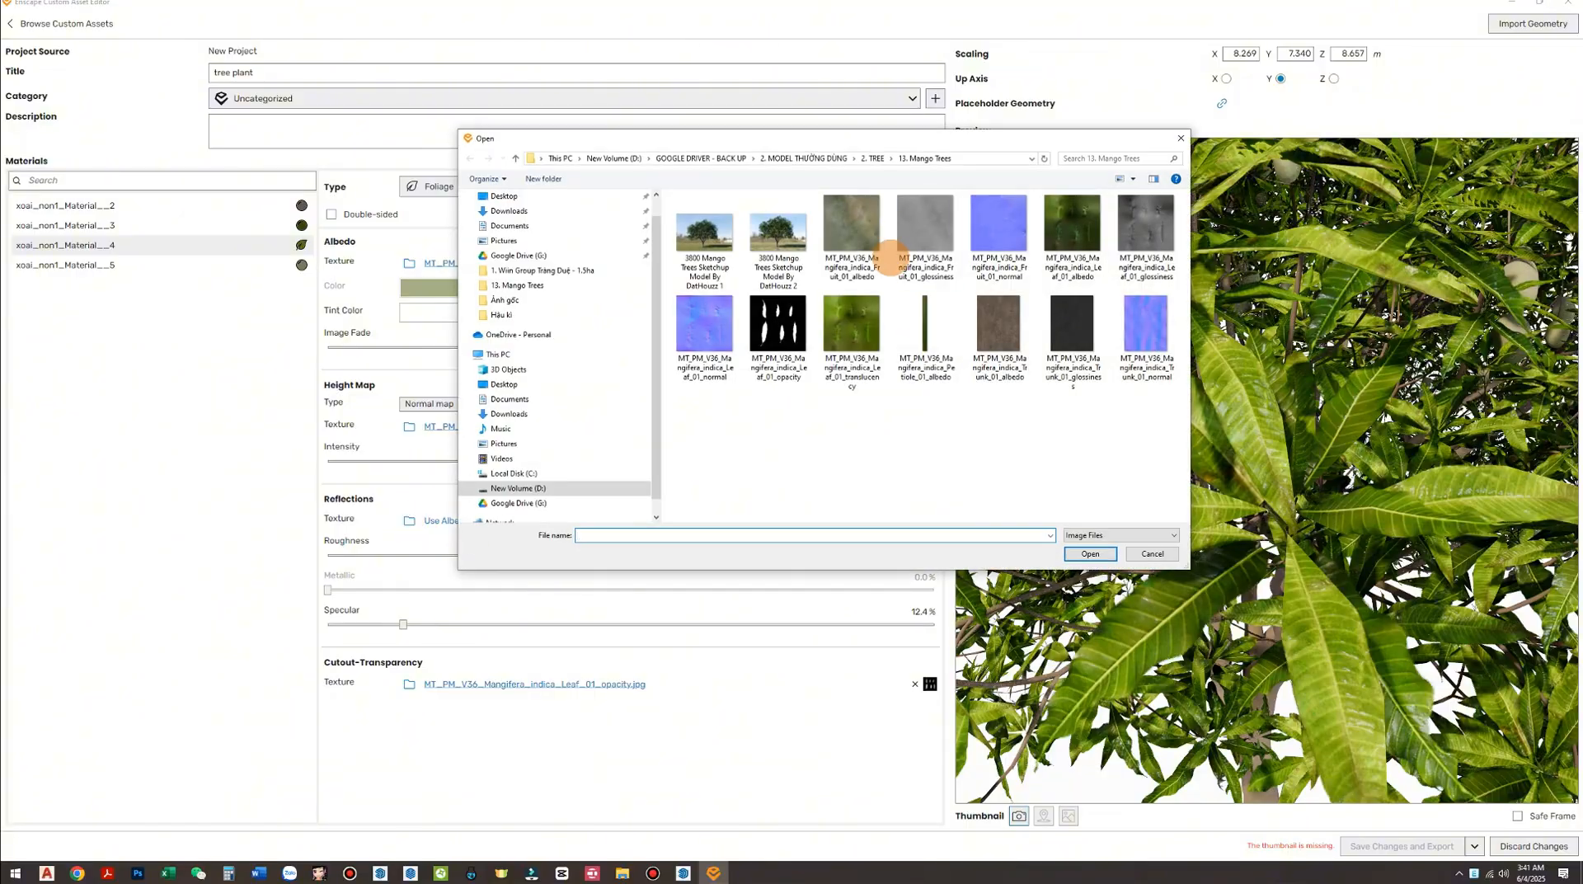
click(777, 323)
click(1090, 553)
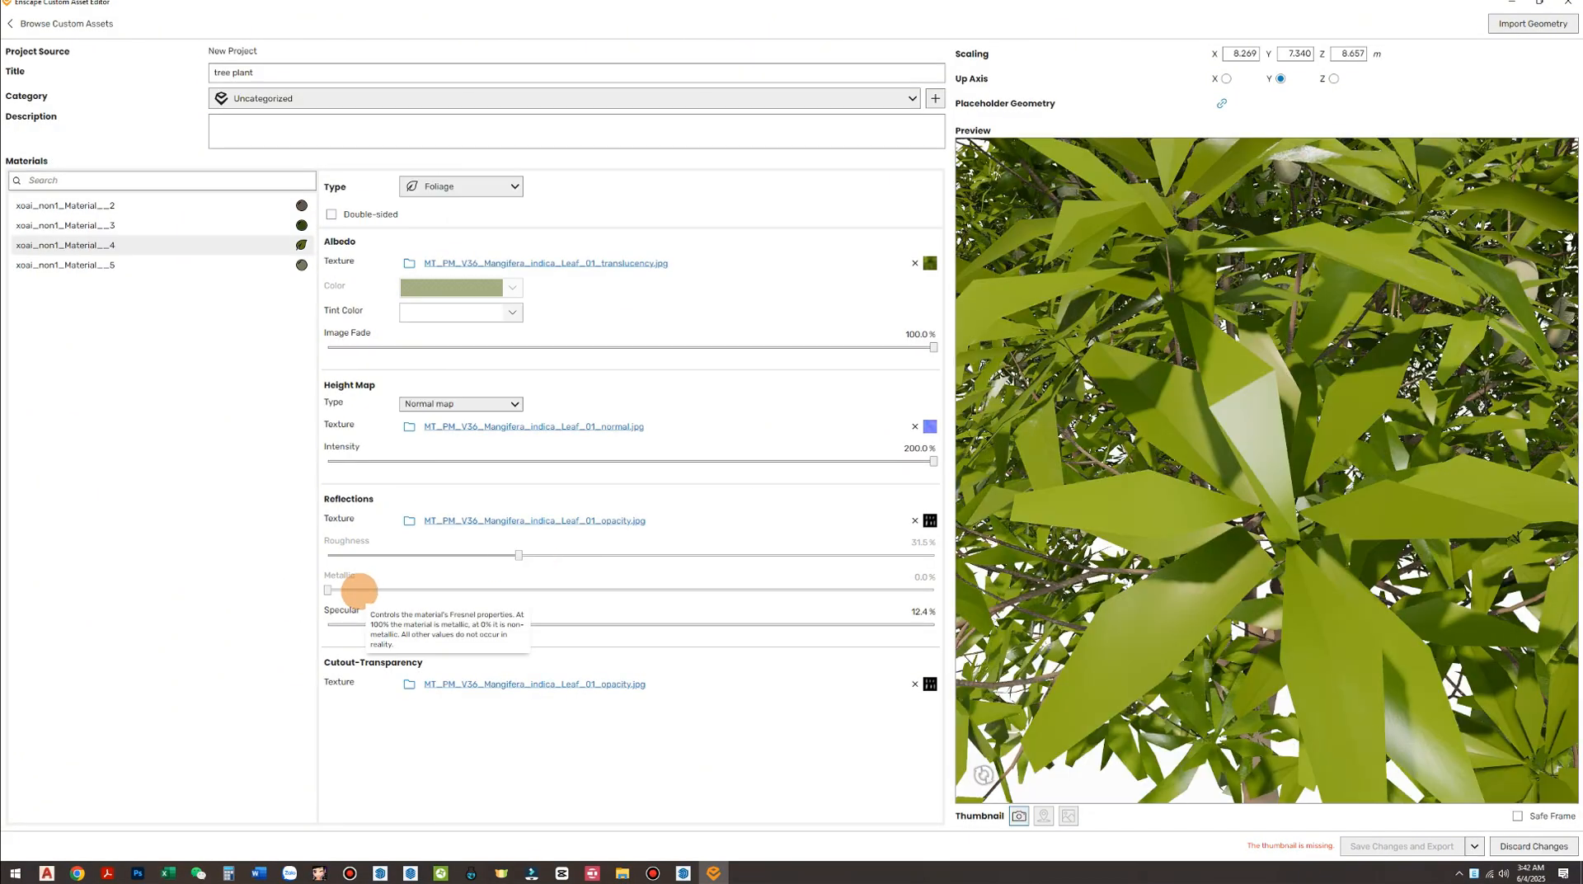
click(401, 624)
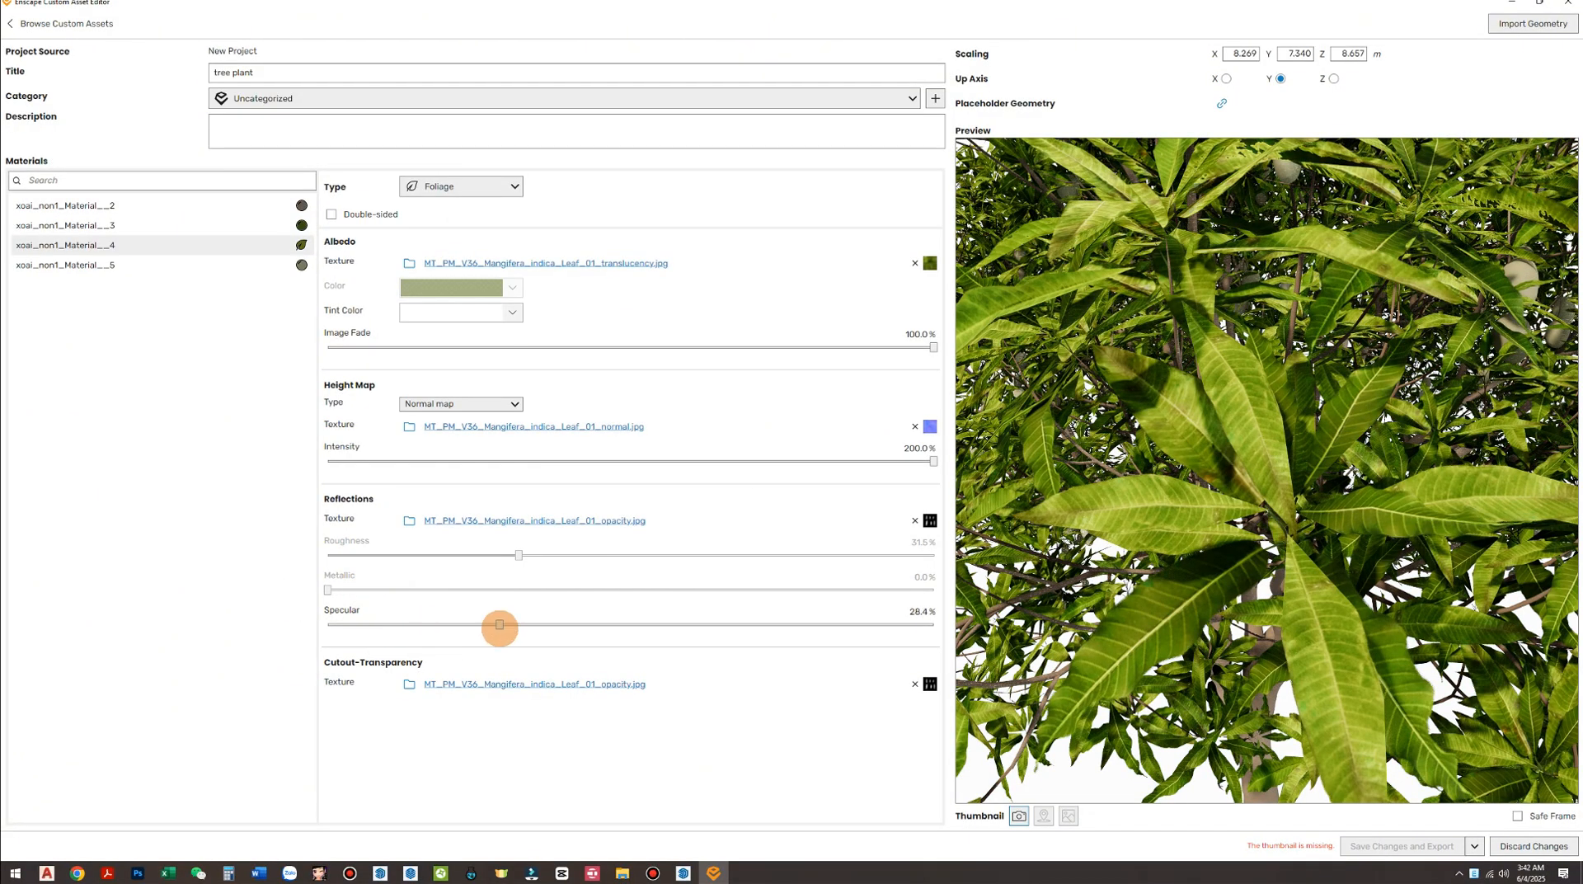
drag(499, 625, 462, 625)
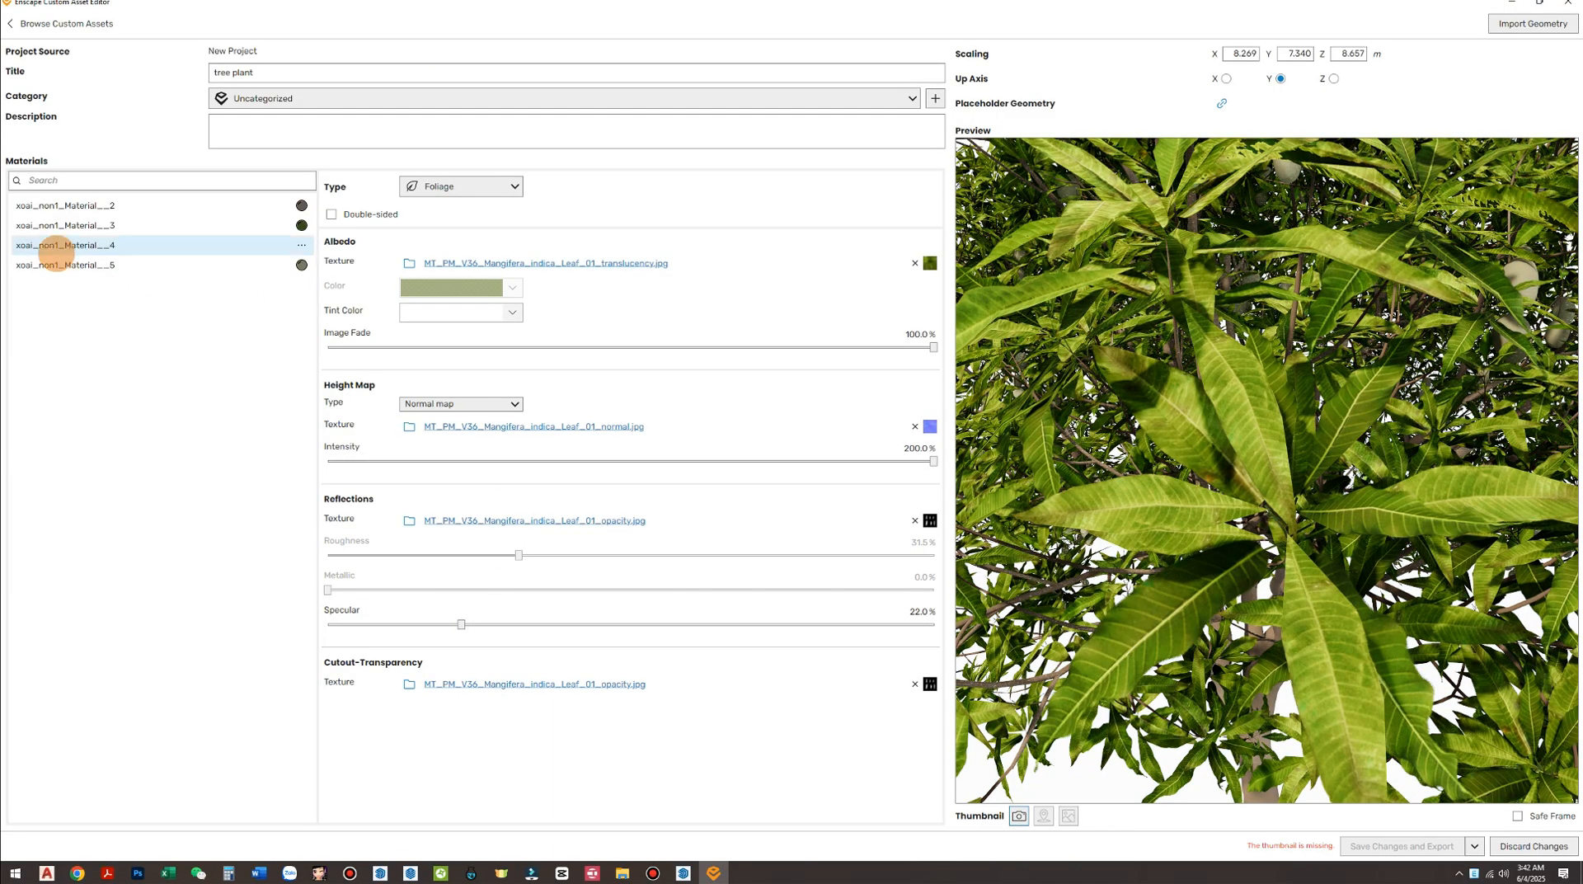
Assign MT_PM_V36_Mangifera_indica_Leaf_01_albedo as the albedo texture of xoai_non1_Material__3
click(63, 225)
click(409, 263)
click(1072, 226)
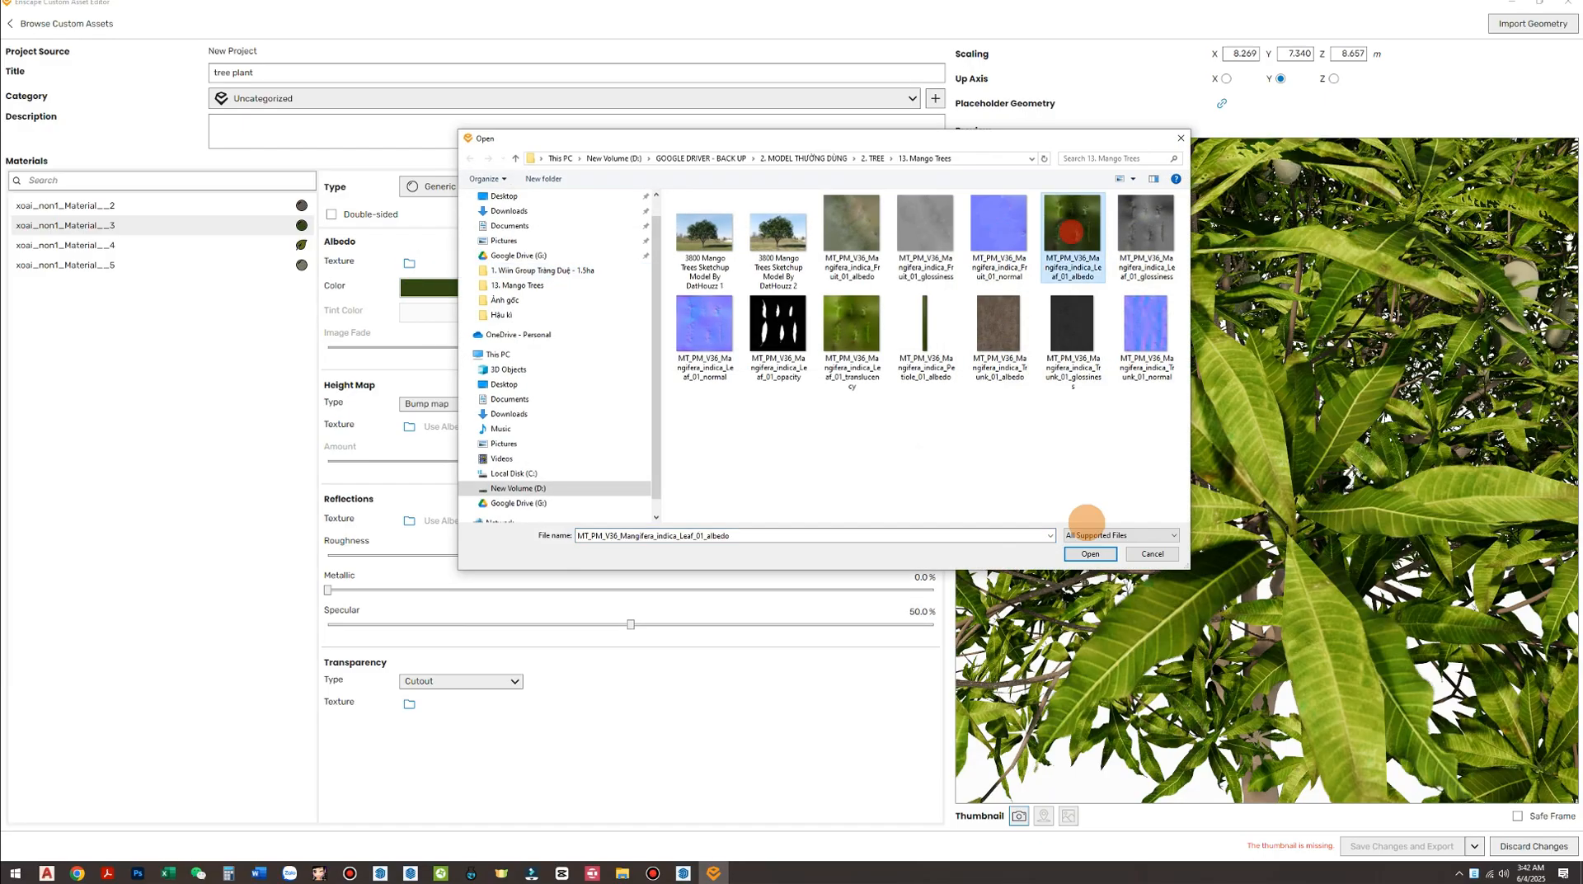
click(1085, 550)
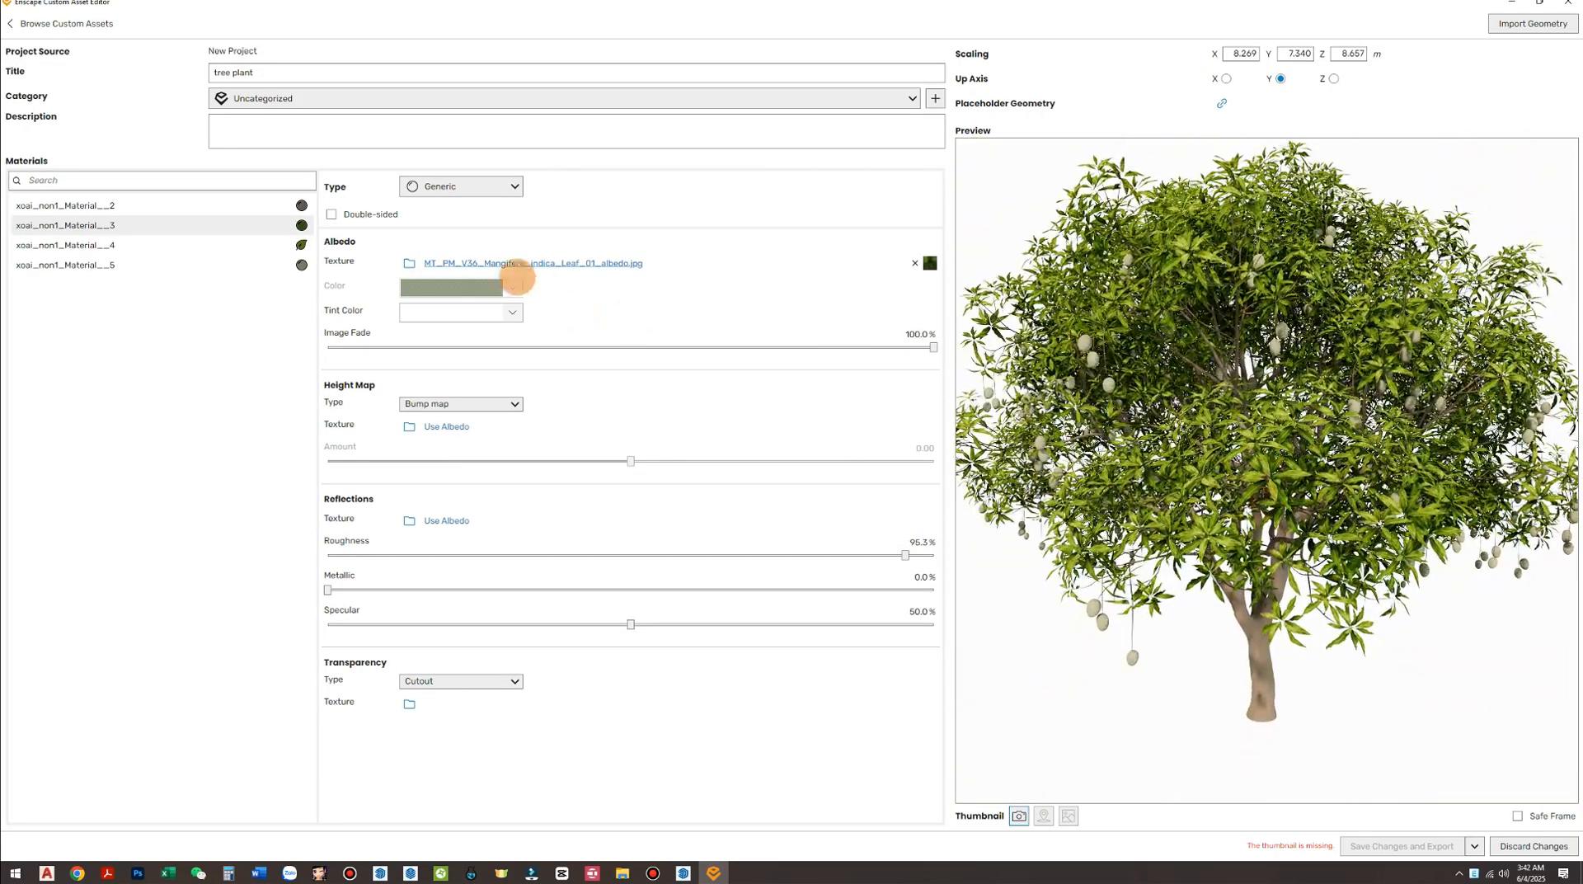
Compare xoai_non1_Material__3 with the leaf material xoai_non1_Material__4 and set the type of xoai_non1_Material__3 to Foliage
click(409, 425)
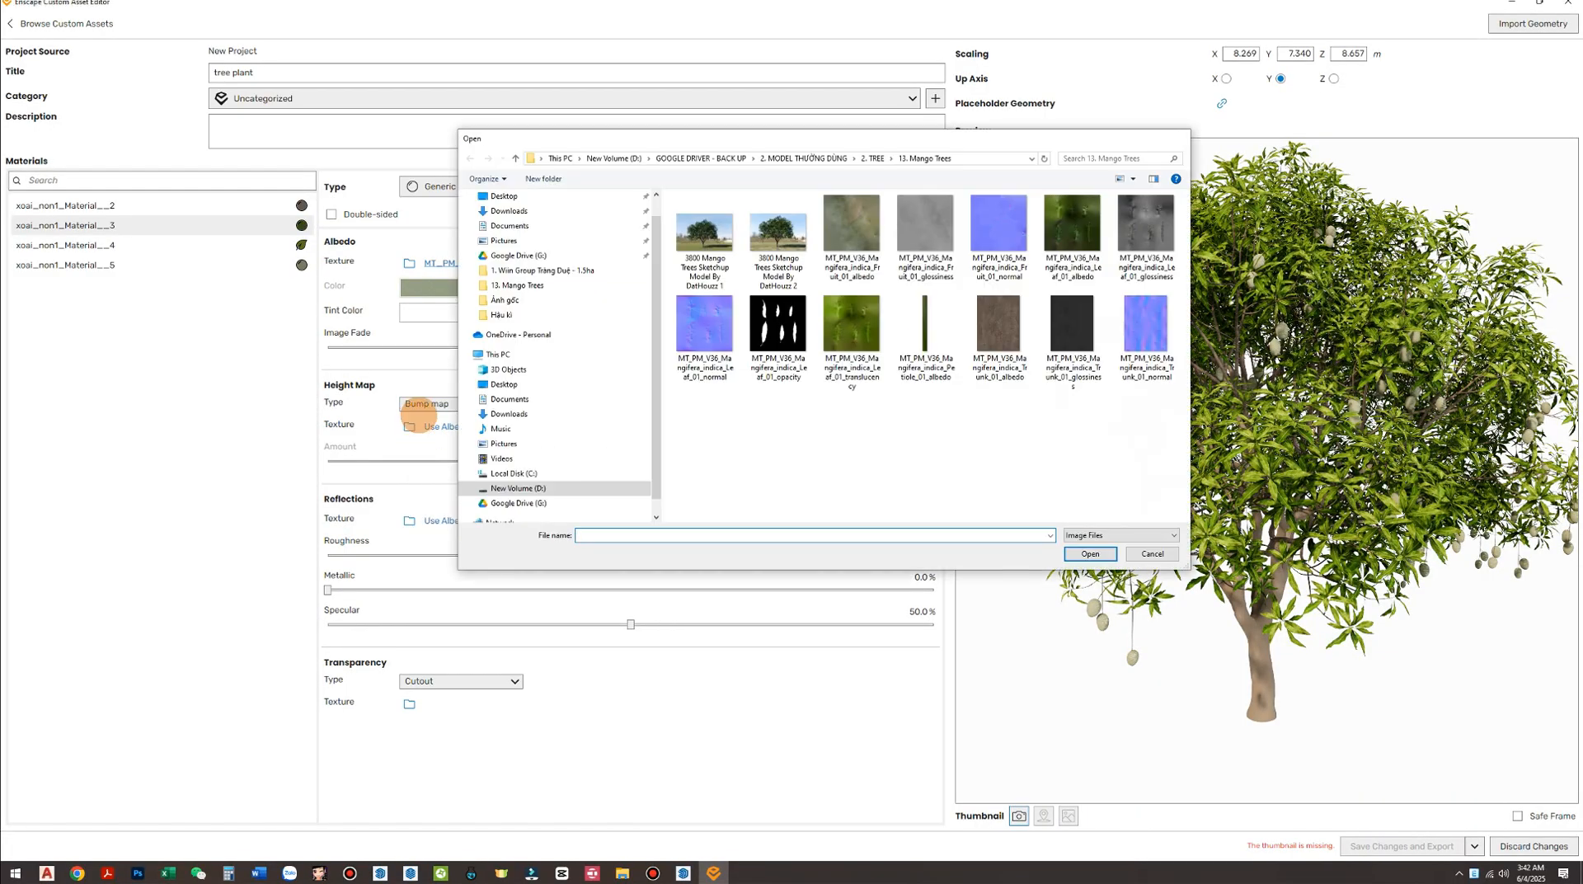
key(Escape)
click(75, 245)
click(96, 226)
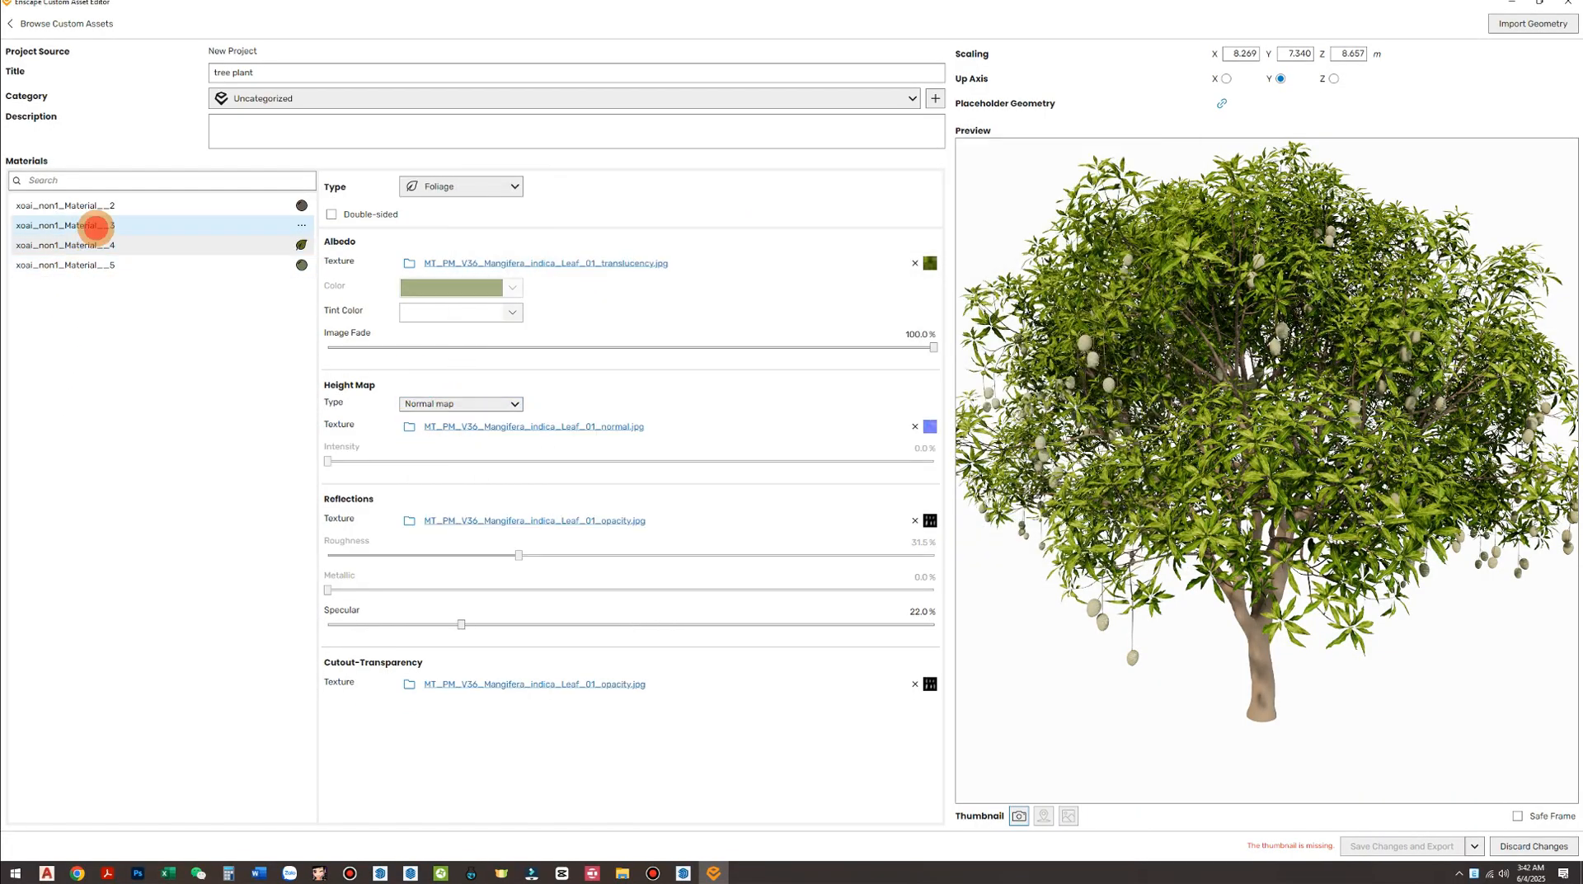
click(437, 188)
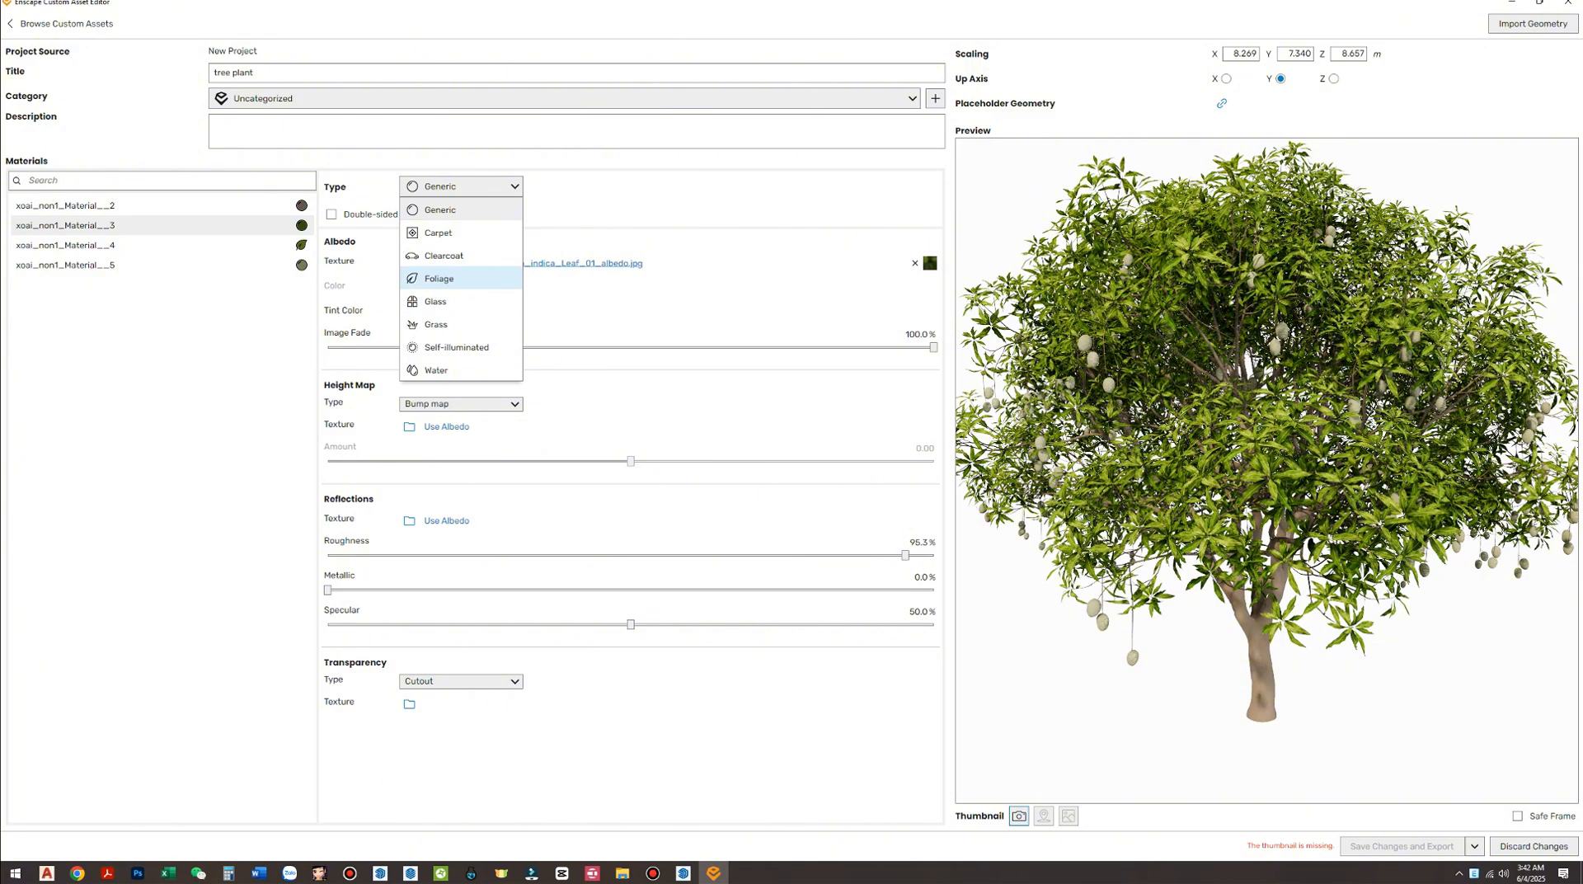
click(438, 278)
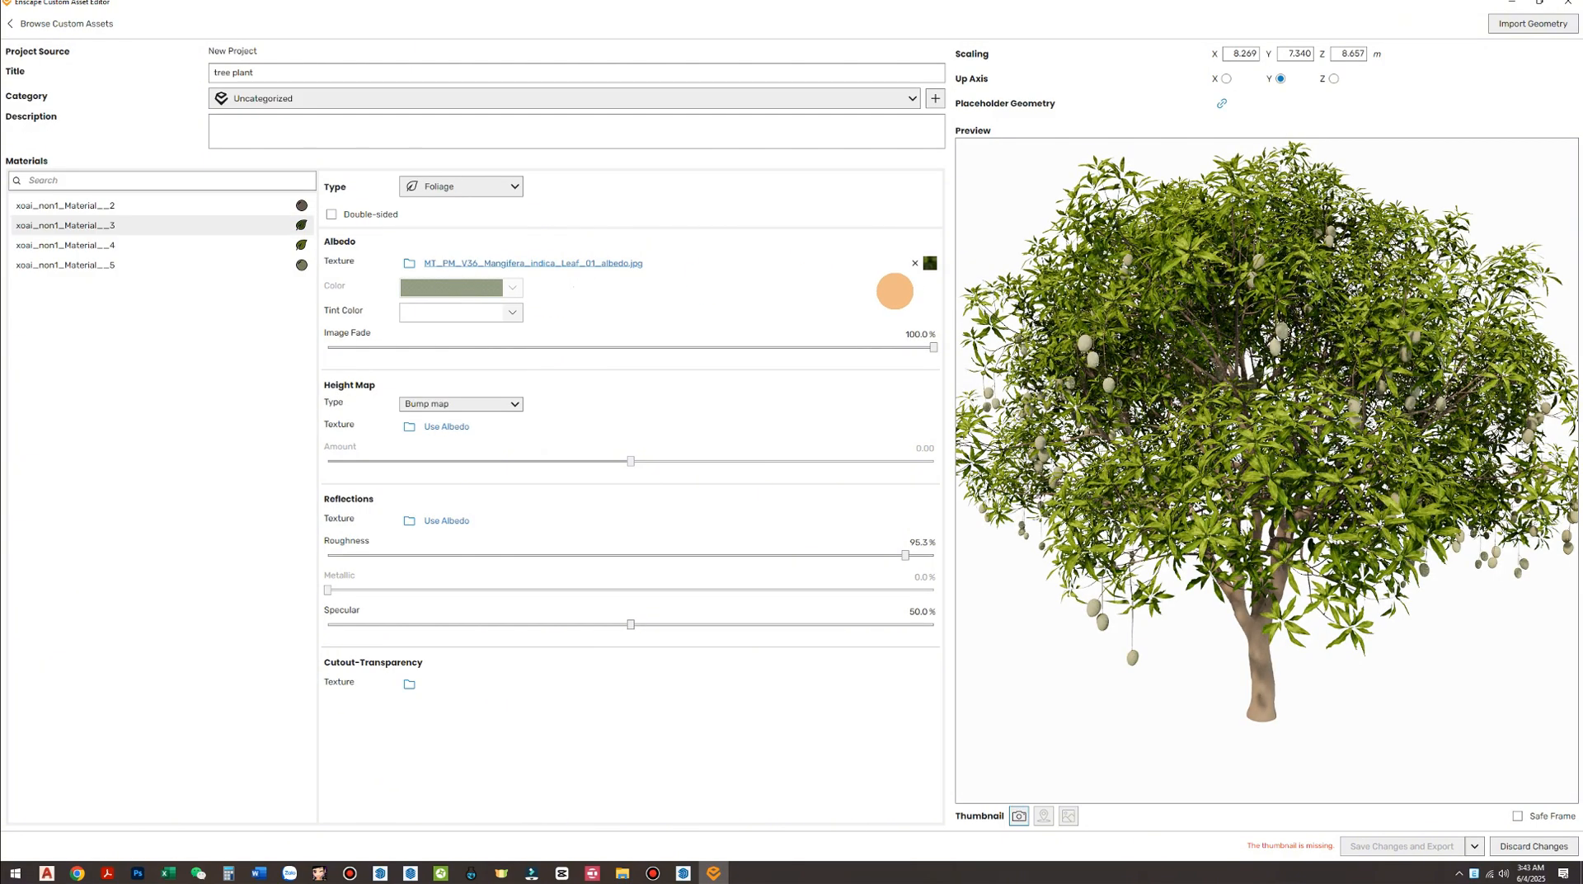
Assign MT_PM_V36_Mangifera_indica_Fruit_01_normal as the height map texture of xoai_non1_Material__3
click(406, 426)
click(1006, 222)
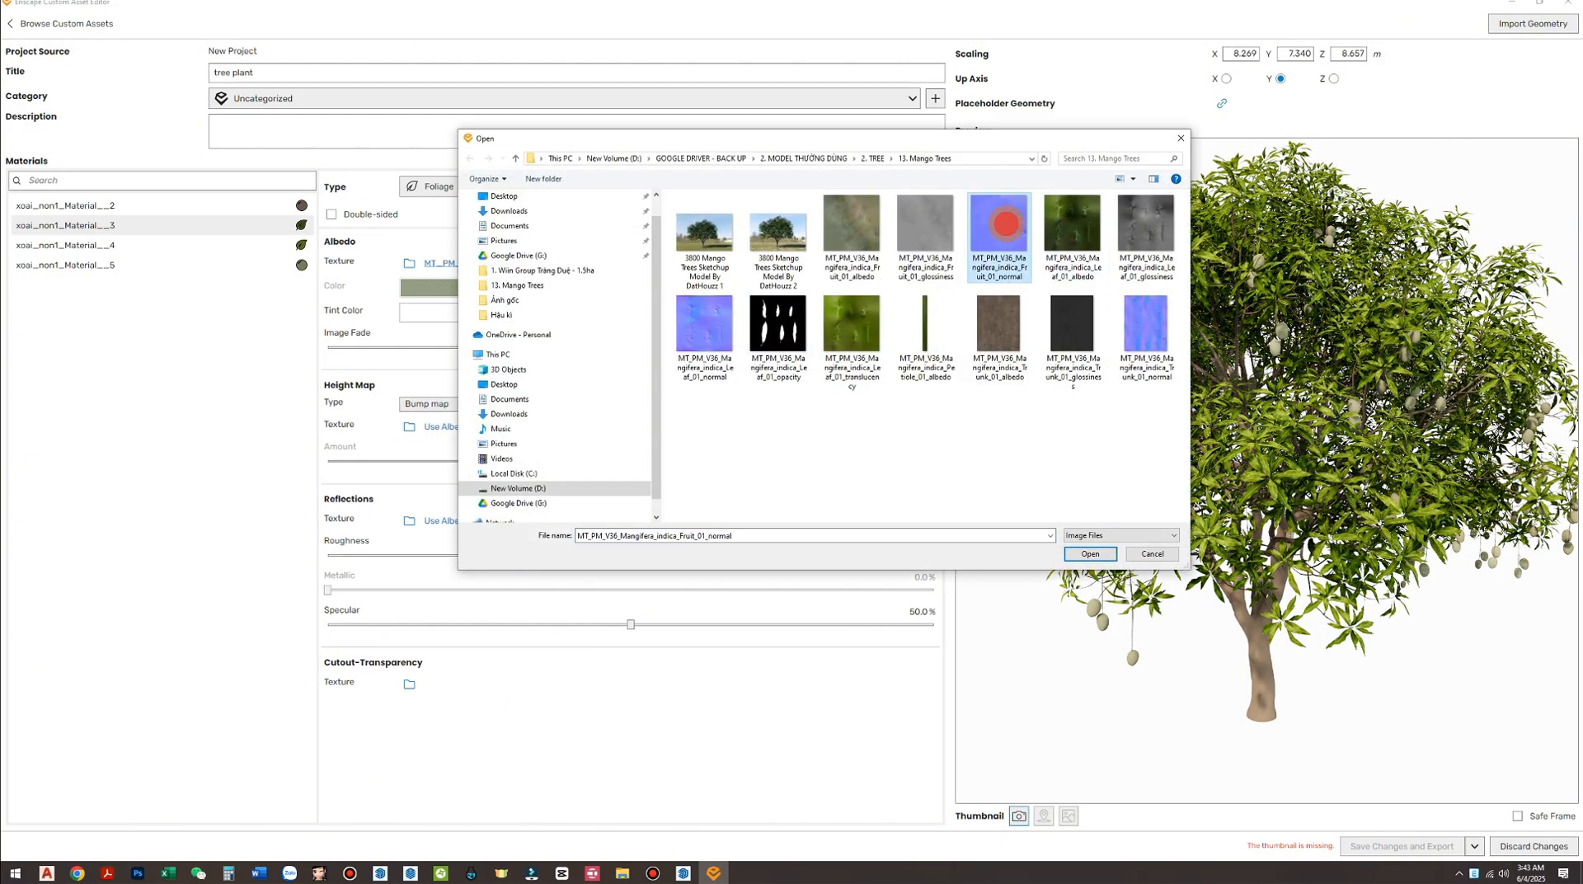
click(1090, 553)
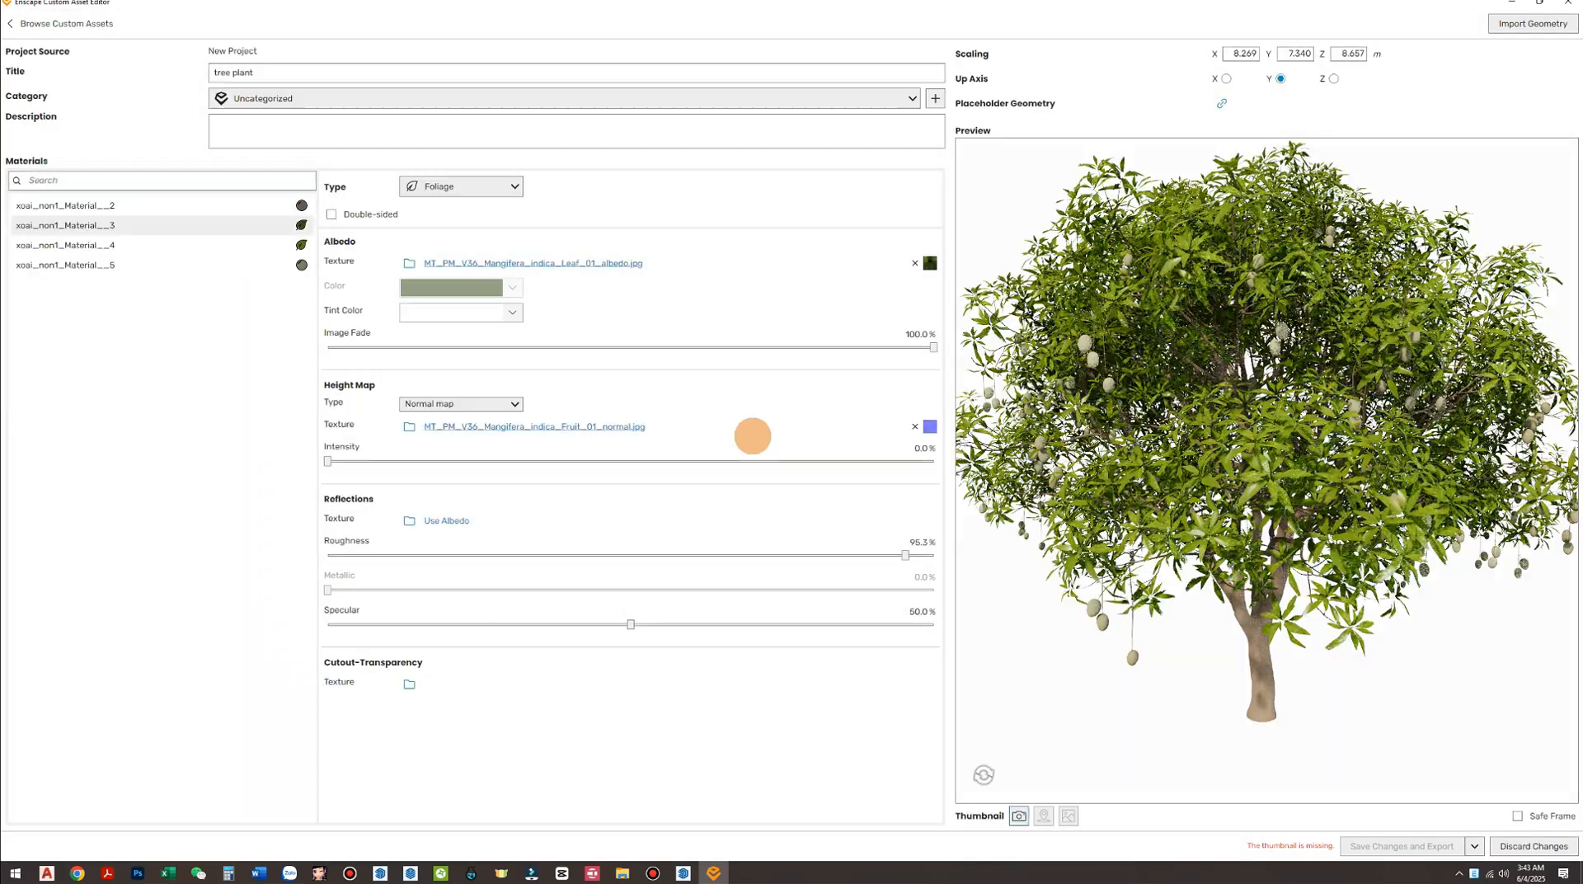
Try MT_PM_V36_Mangifera_indica_Leaf_01_glossiness as the reflections texture of xoai_non1_Material__3
click(409, 520)
click(1144, 235)
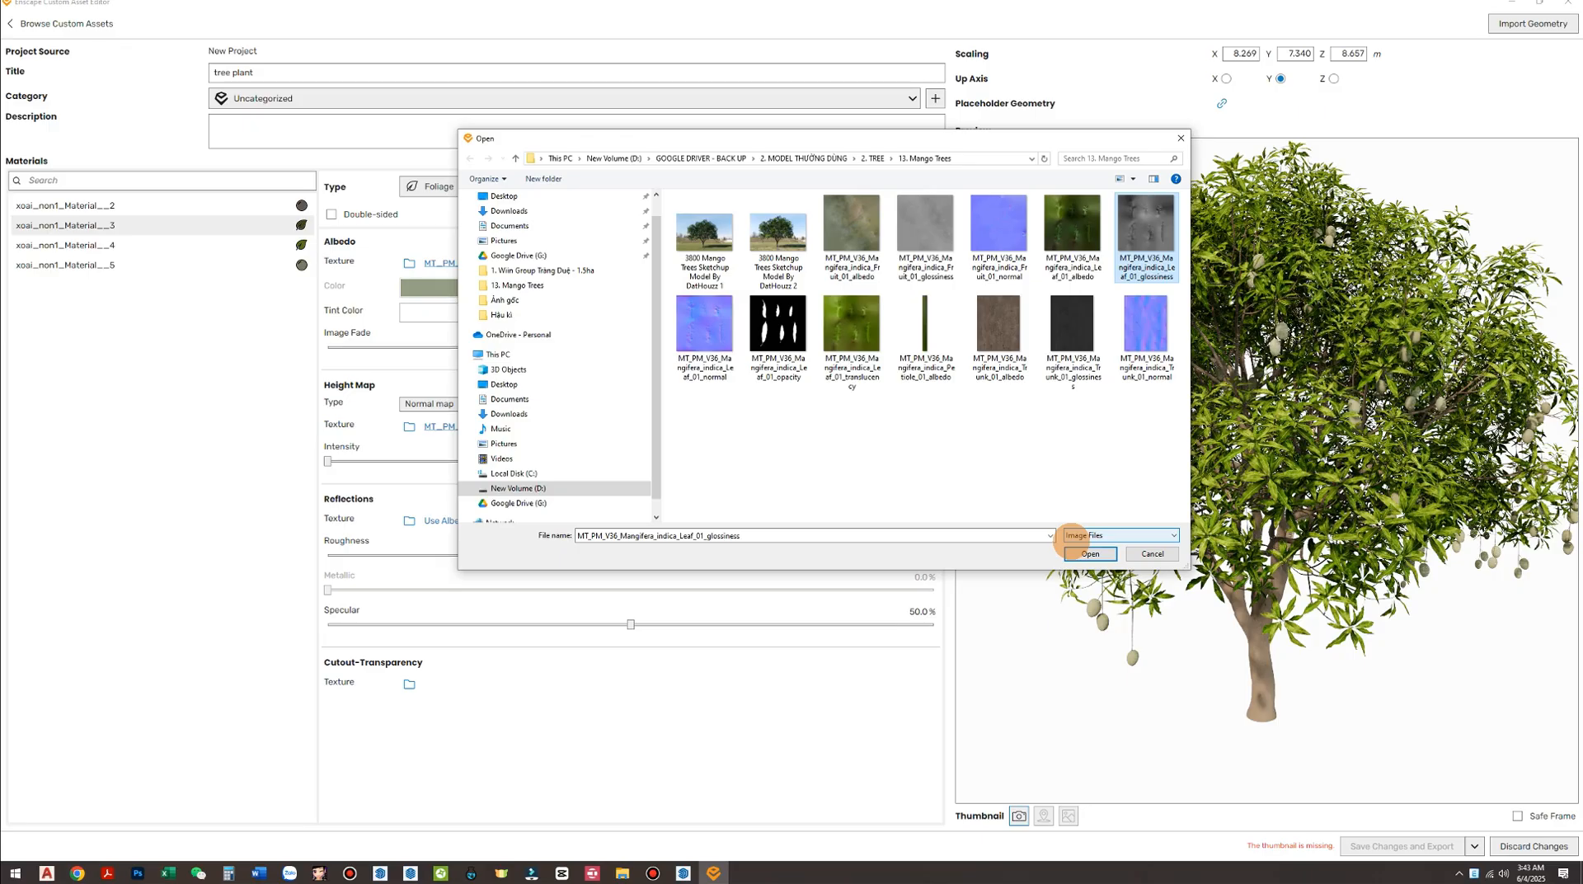
click(1088, 552)
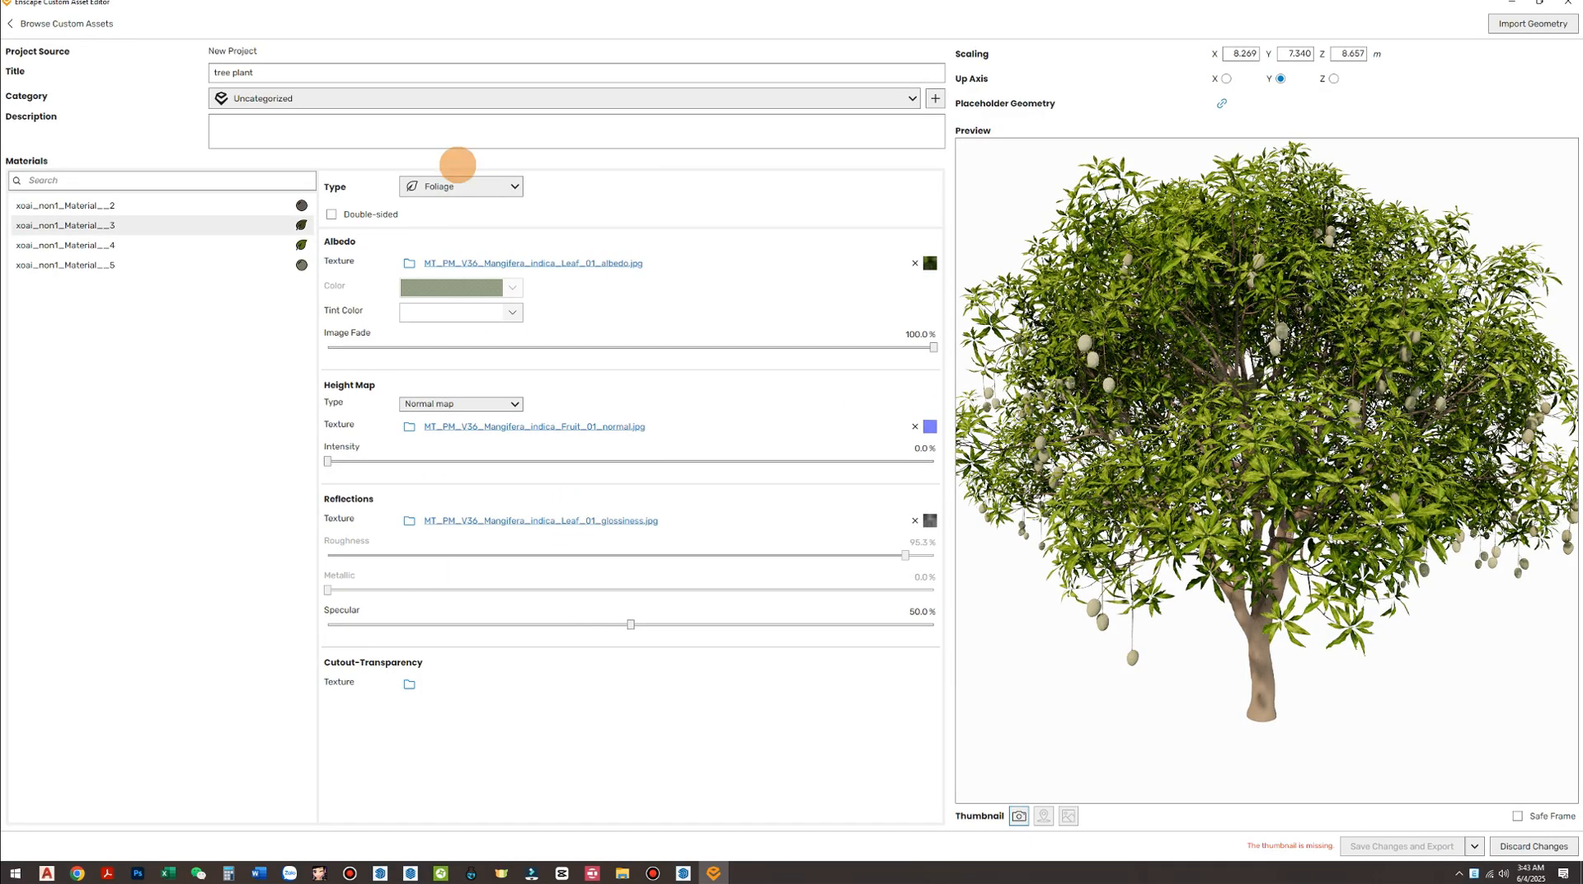
Assign MT_PM_V36_Mangifera_indica_Leaf_01_glossiness as the cutout-transparency texture of xoai_non1_Material__3
click(409, 684)
click(1144, 235)
click(1088, 552)
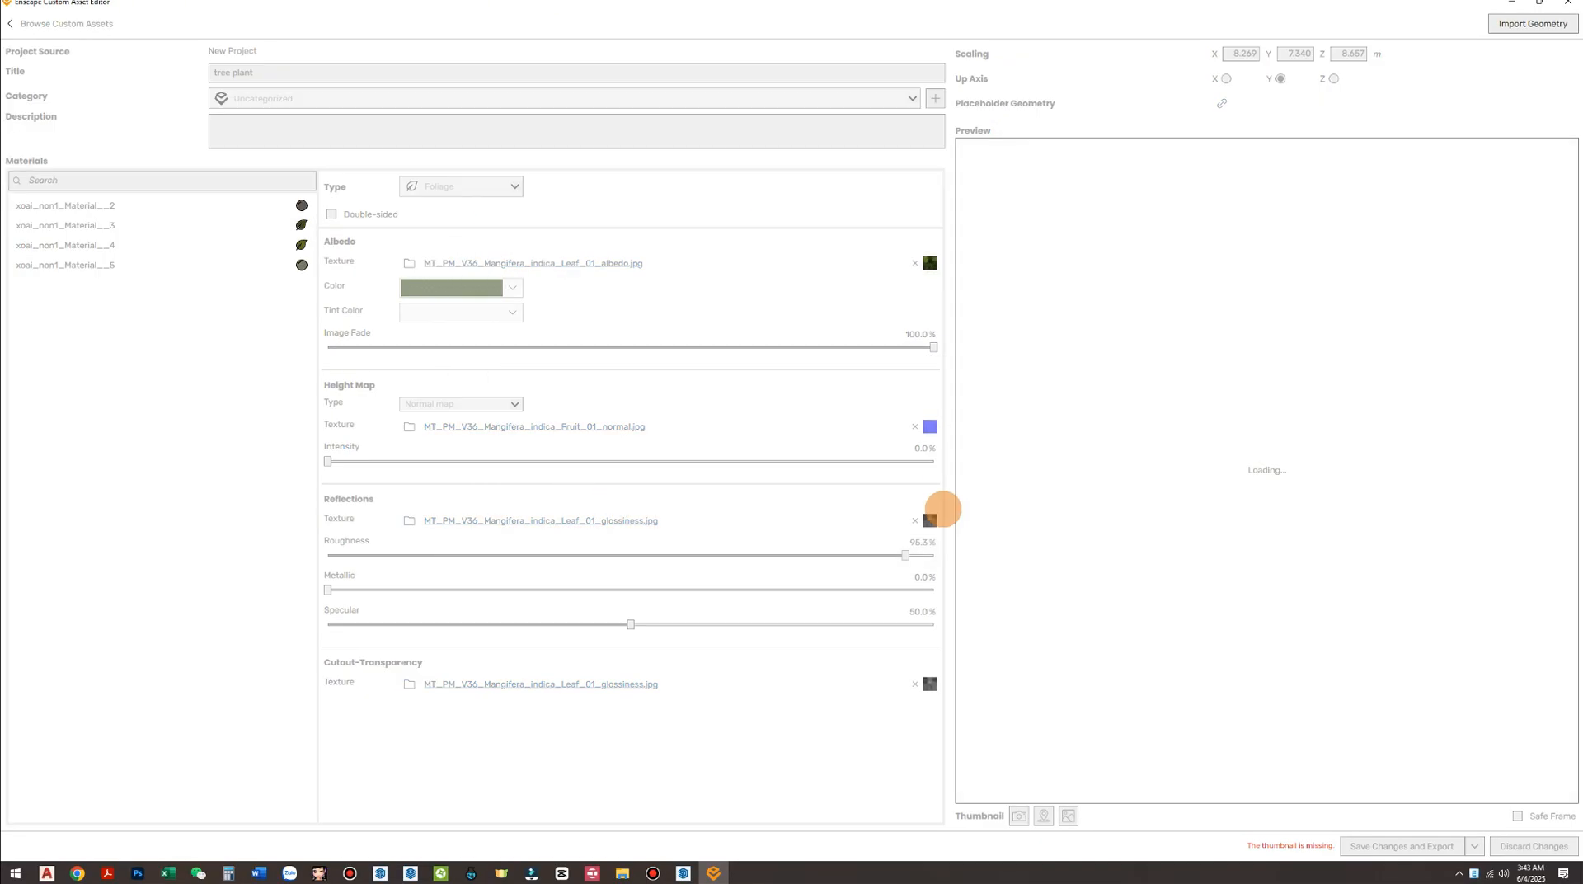
Remove the reflections texture of xoai_non1_Material__3 and set its specular to 9.7% and roughness to 32.7%
drag(630, 624, 384, 624)
click(914, 520)
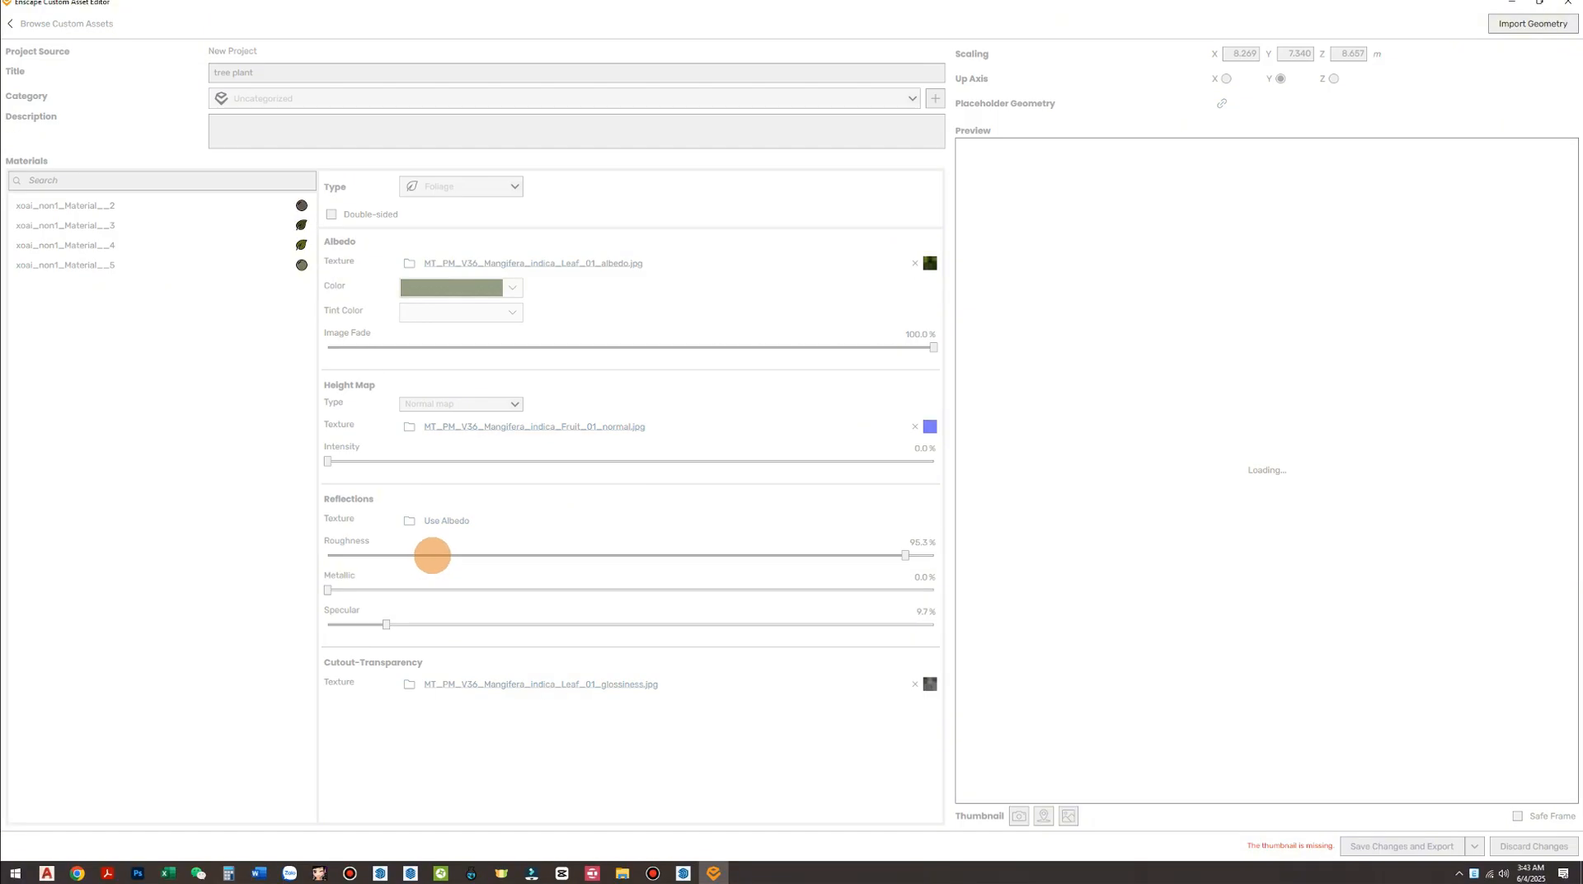
drag(456, 554, 526, 554)
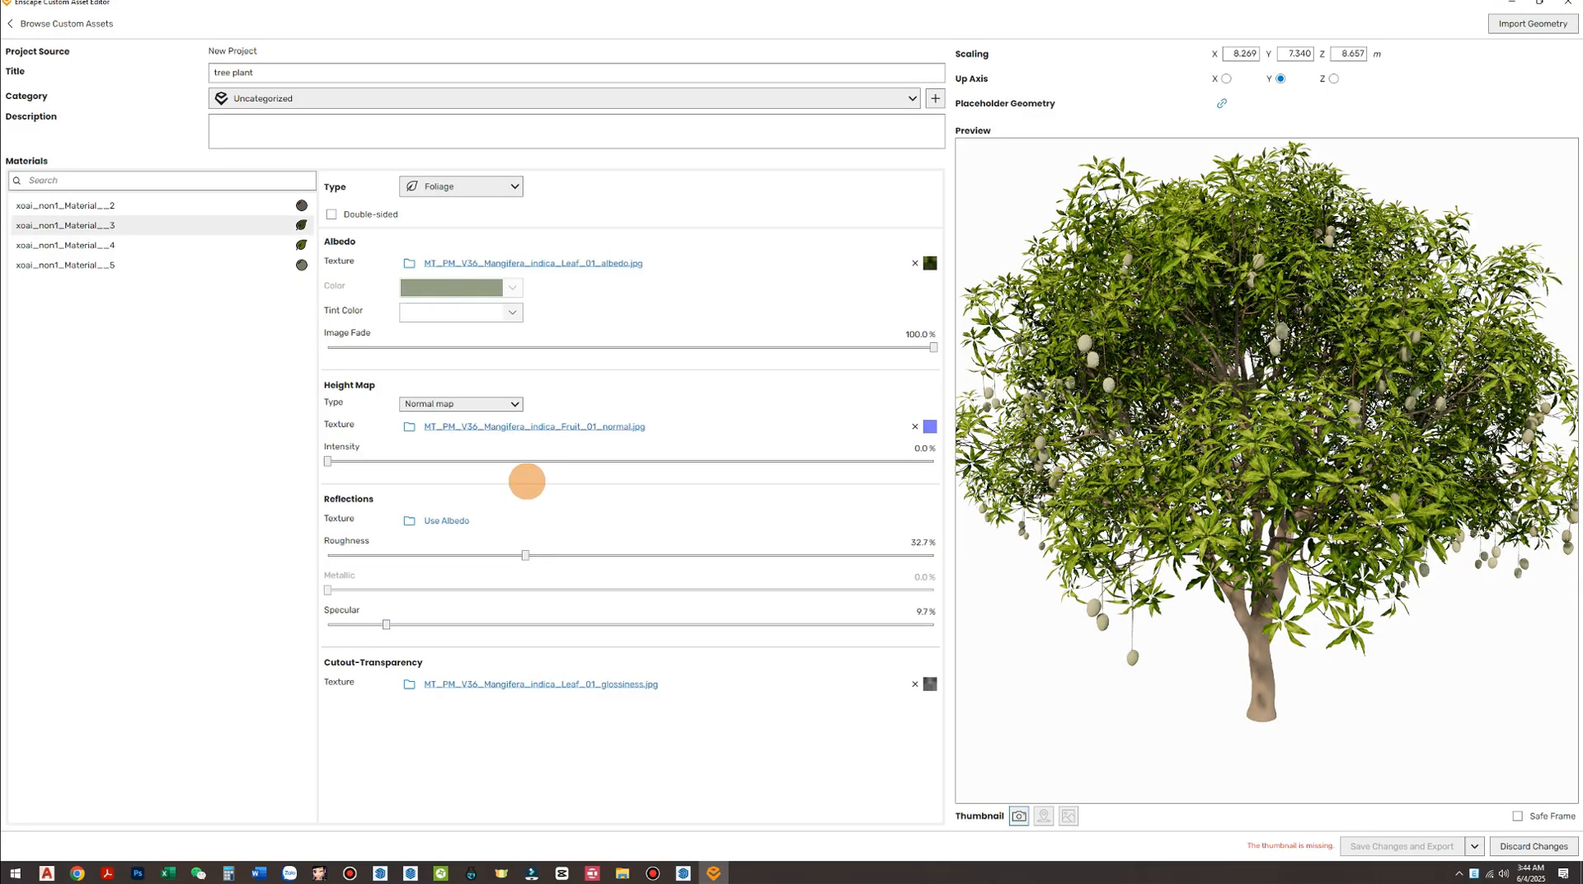
Reassign MT_PM_V36_Mangifera_indica_Leaf_01_glossiness as the reflections texture of xoai_non1_Material__3
click(409, 520)
click(1147, 227)
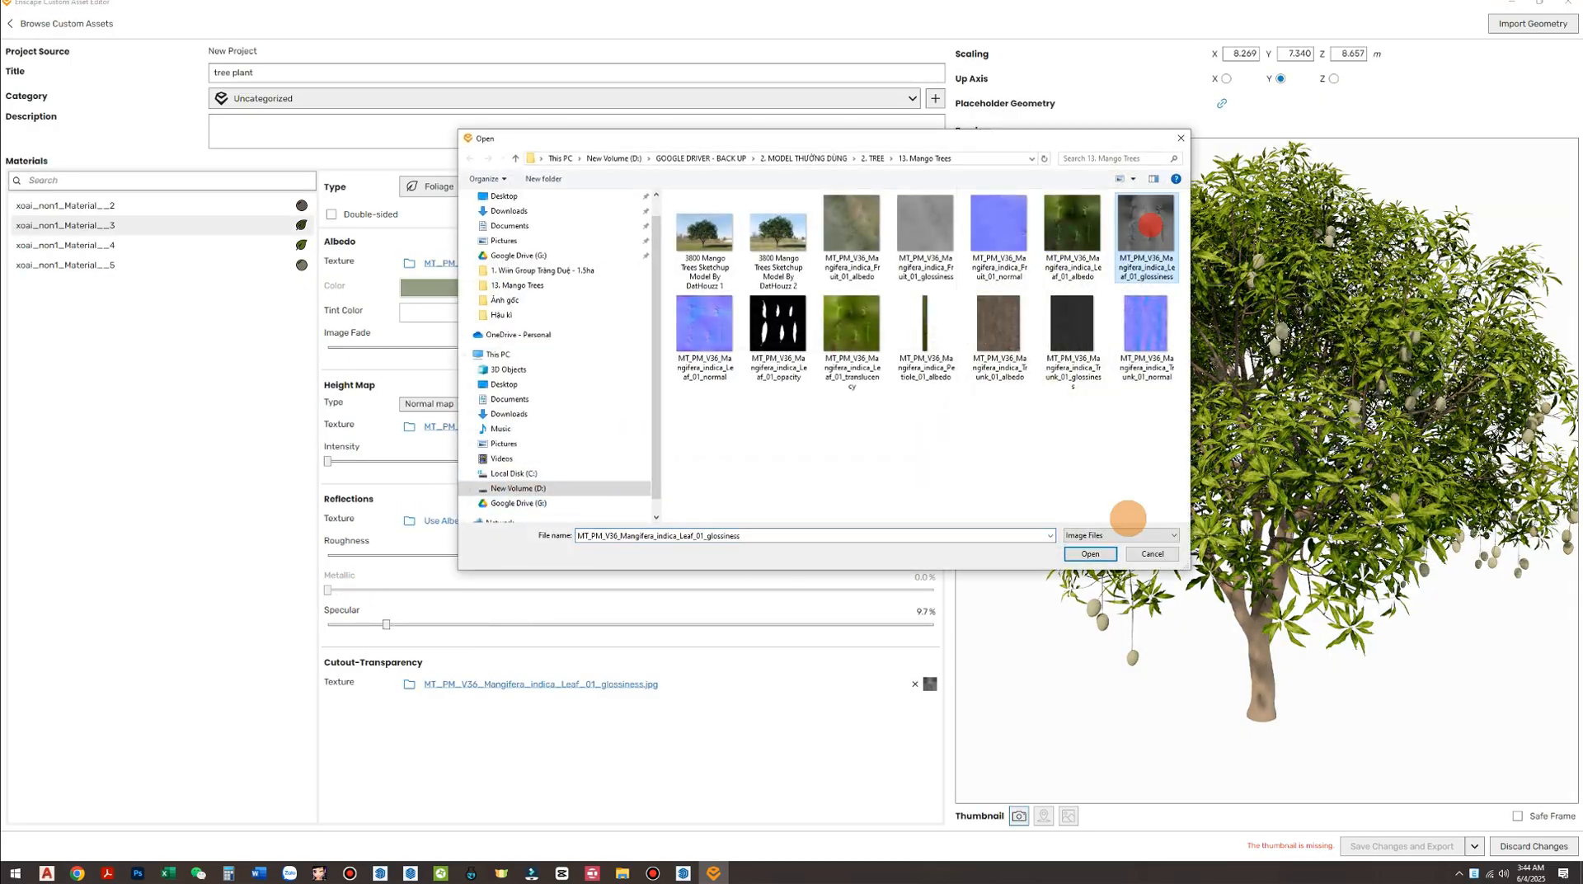
click(1090, 554)
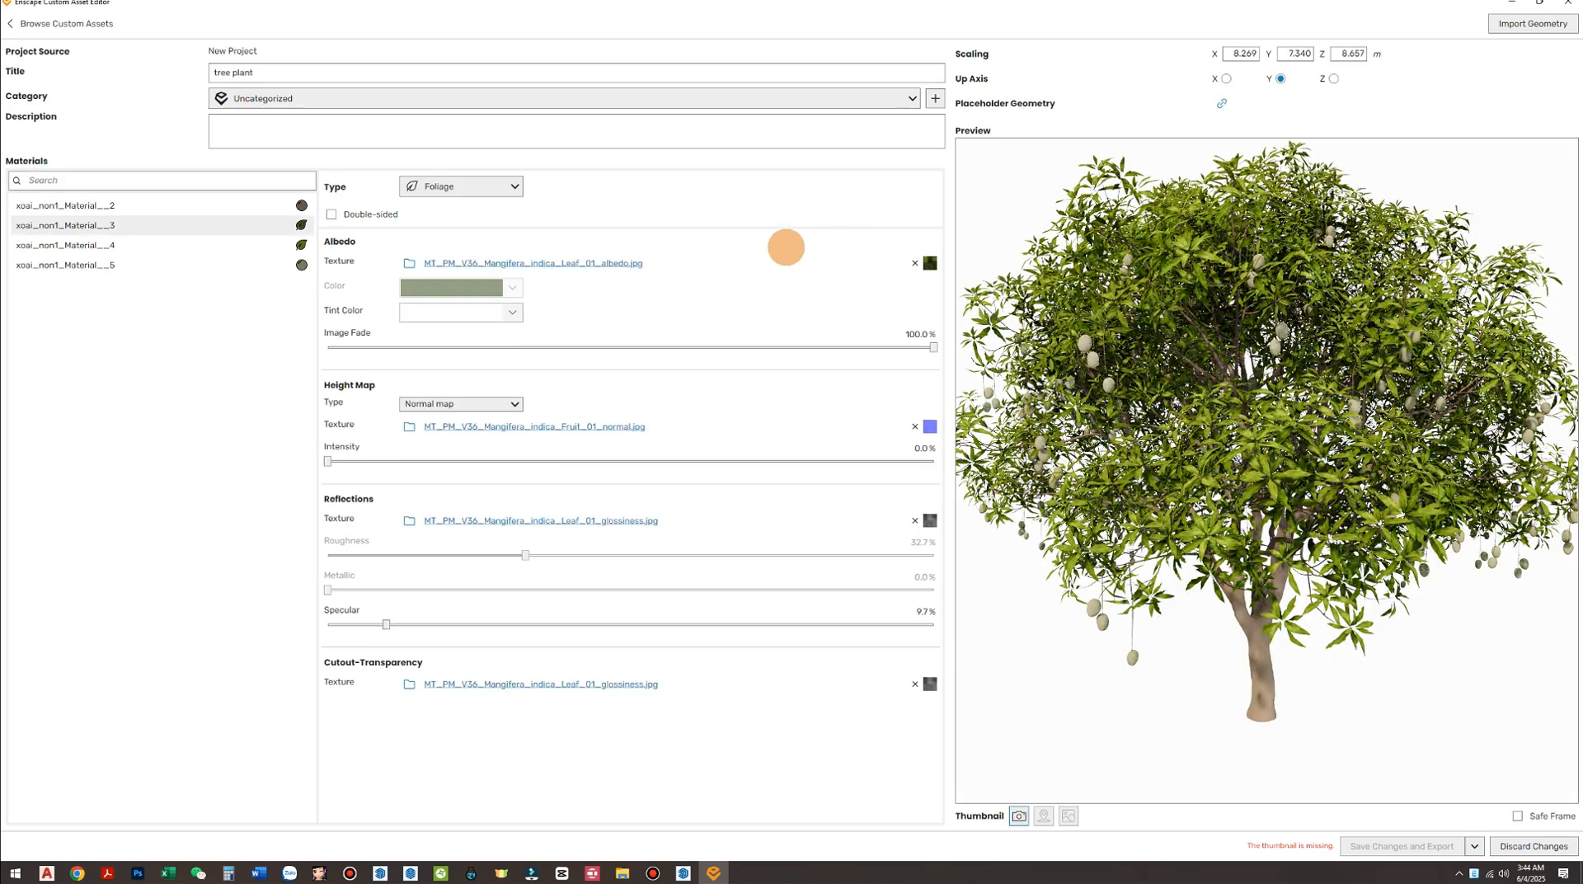
Assign MT_PM_V36_Mangifera_indica_Trunk_01_albedo as the albedo texture and MT_PM_V36_Mangifera_indica_Trunk_01_normal as the height map texture of xoai_non1_Material__2
click(121, 207)
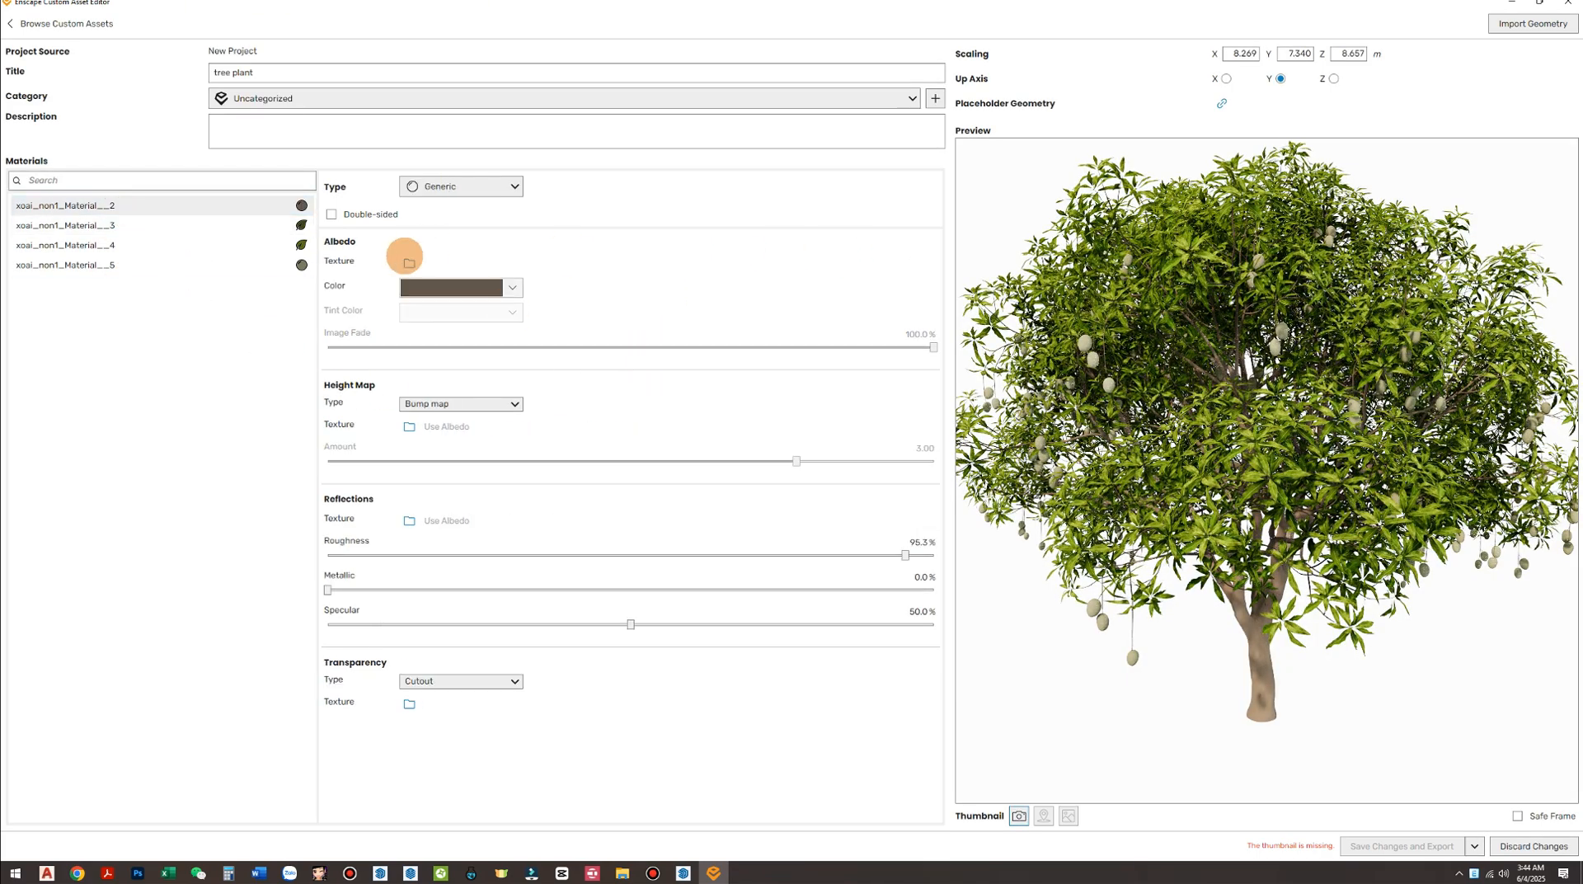
click(409, 263)
click(999, 337)
click(1092, 541)
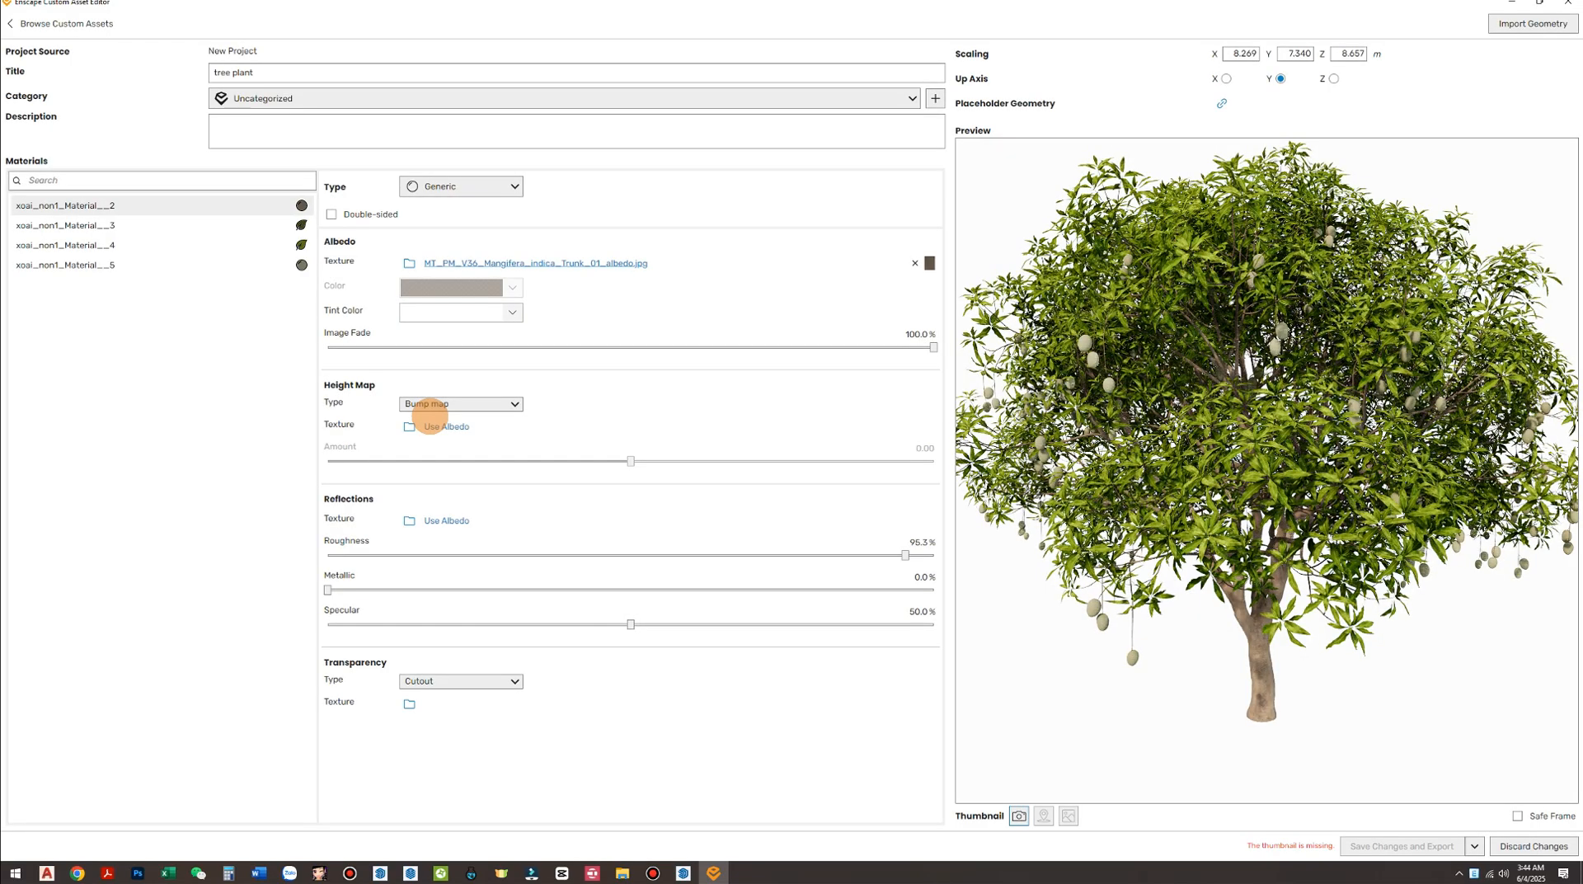
click(408, 427)
click(1146, 334)
click(1081, 544)
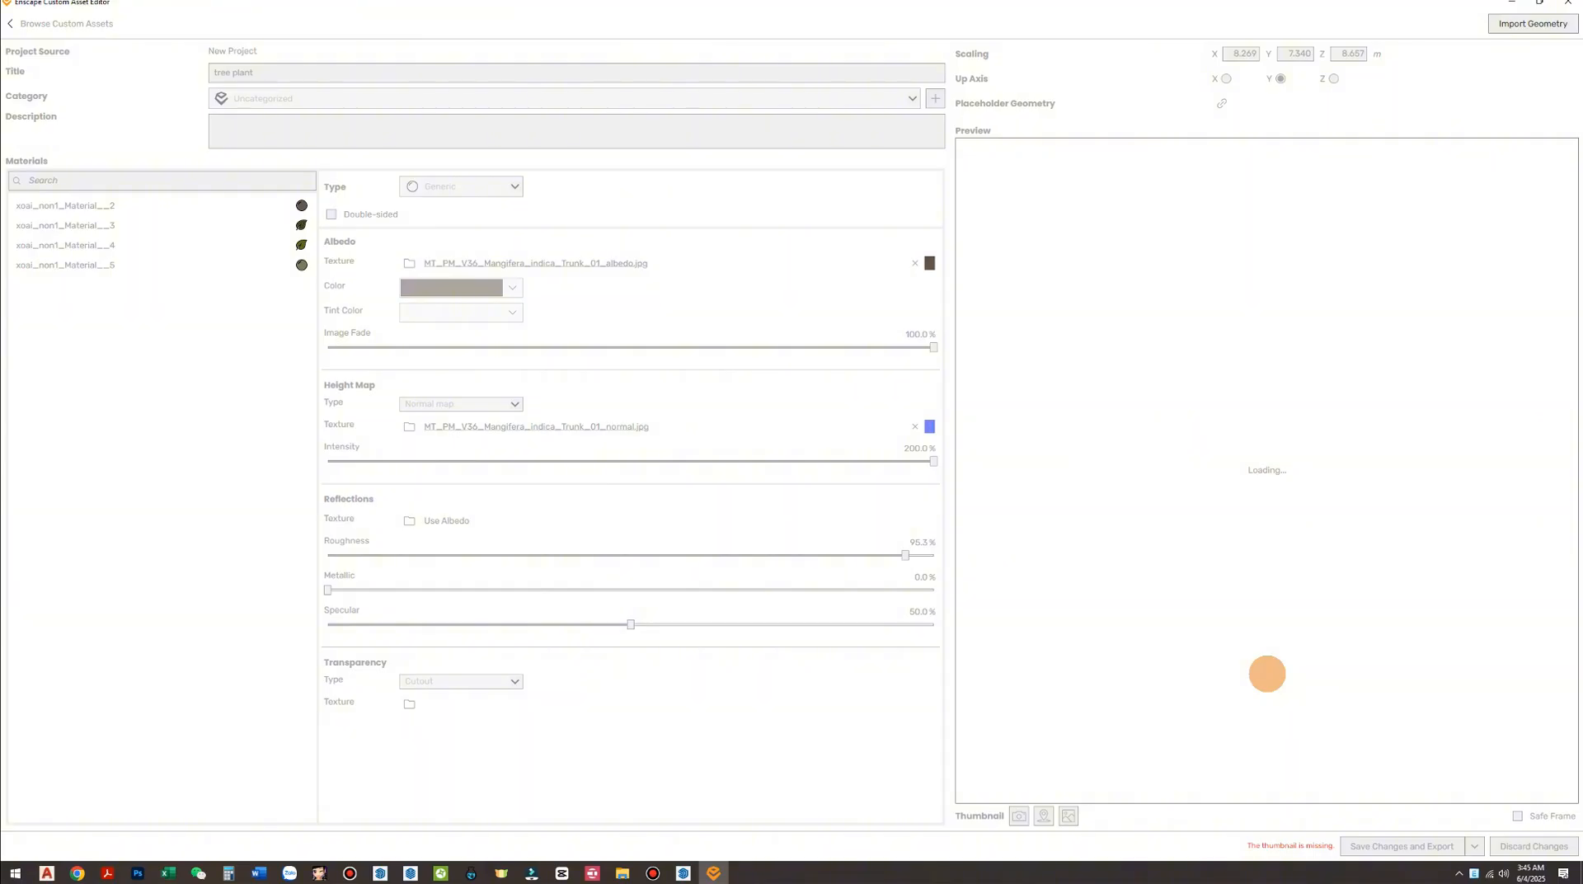
Assign MT_PM_V36_Mangifera_indica_Trunk_01_glossiness as the trunk material's reflections texture and set its specular to 1.7%
scroll(1266, 651, up, 5)
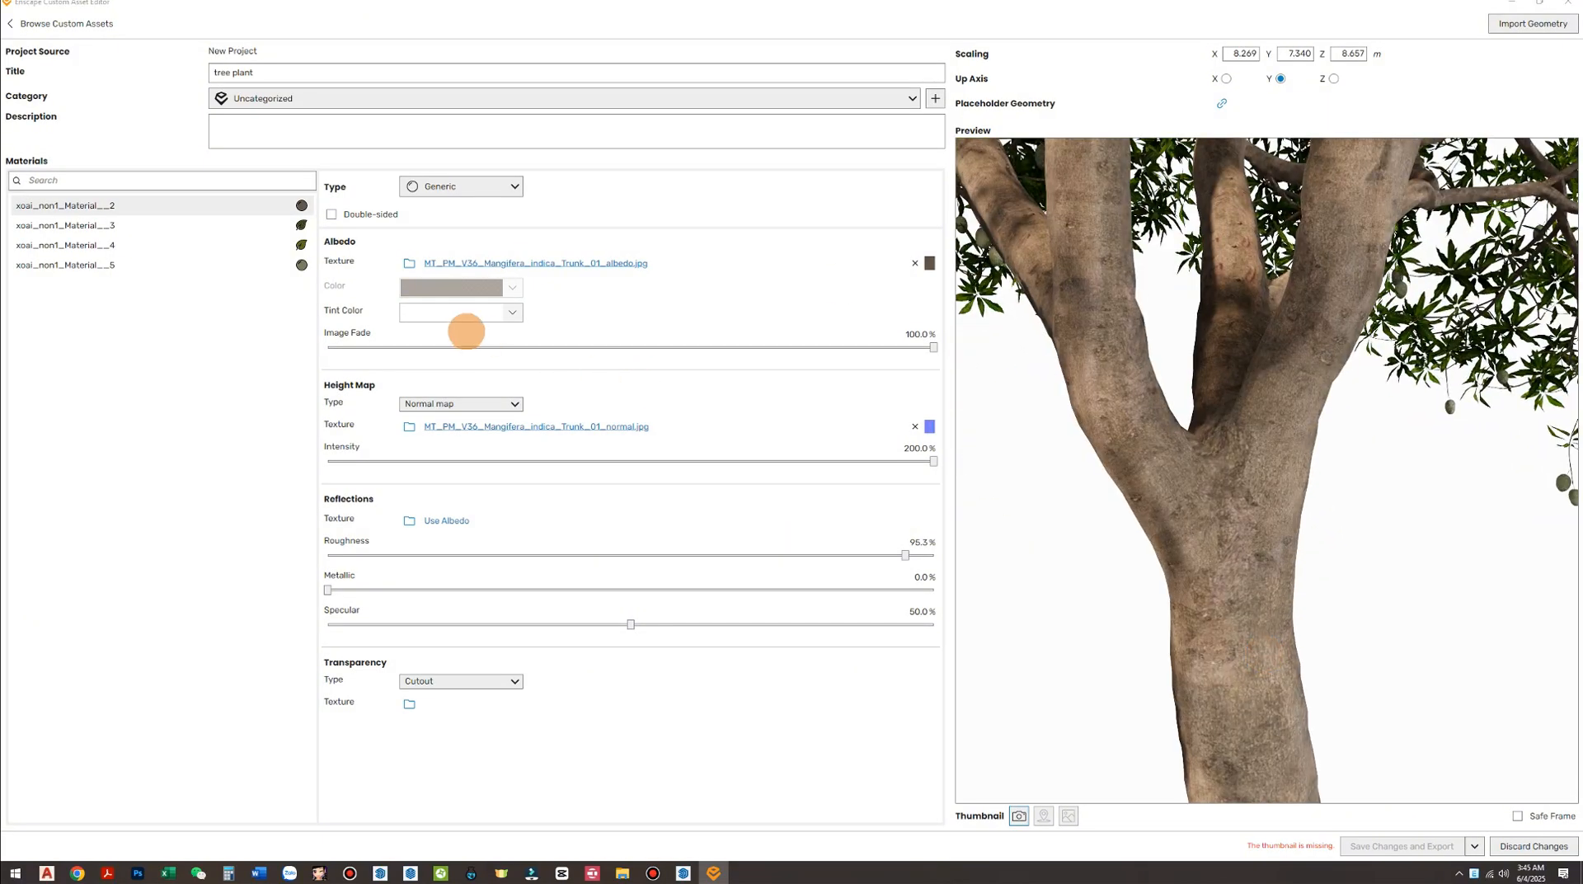
click(409, 520)
click(1069, 330)
click(1092, 551)
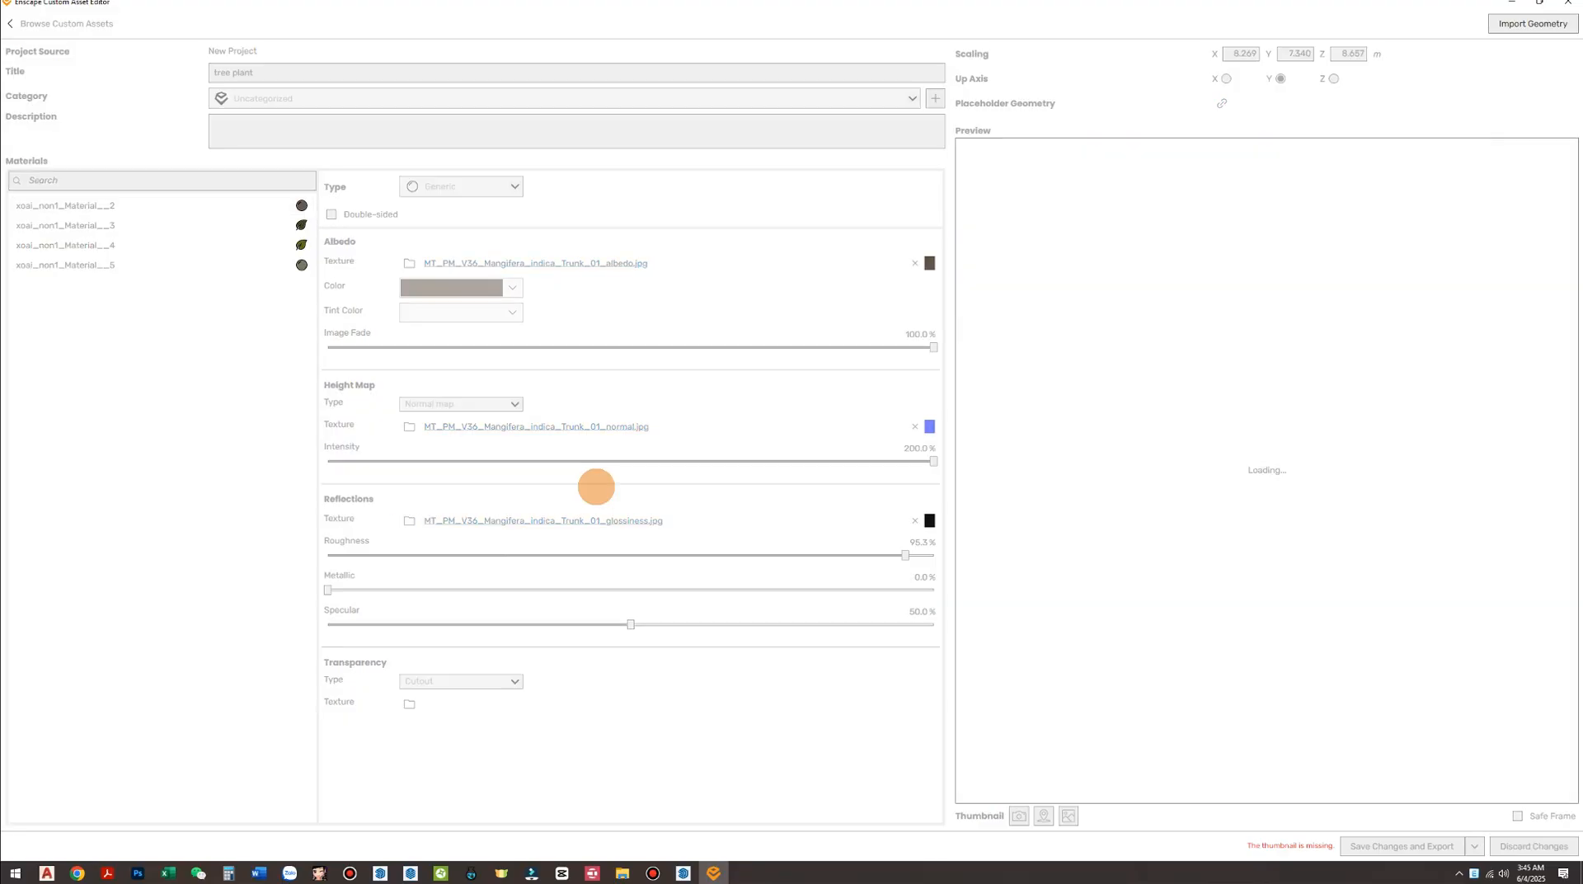
click(929, 520)
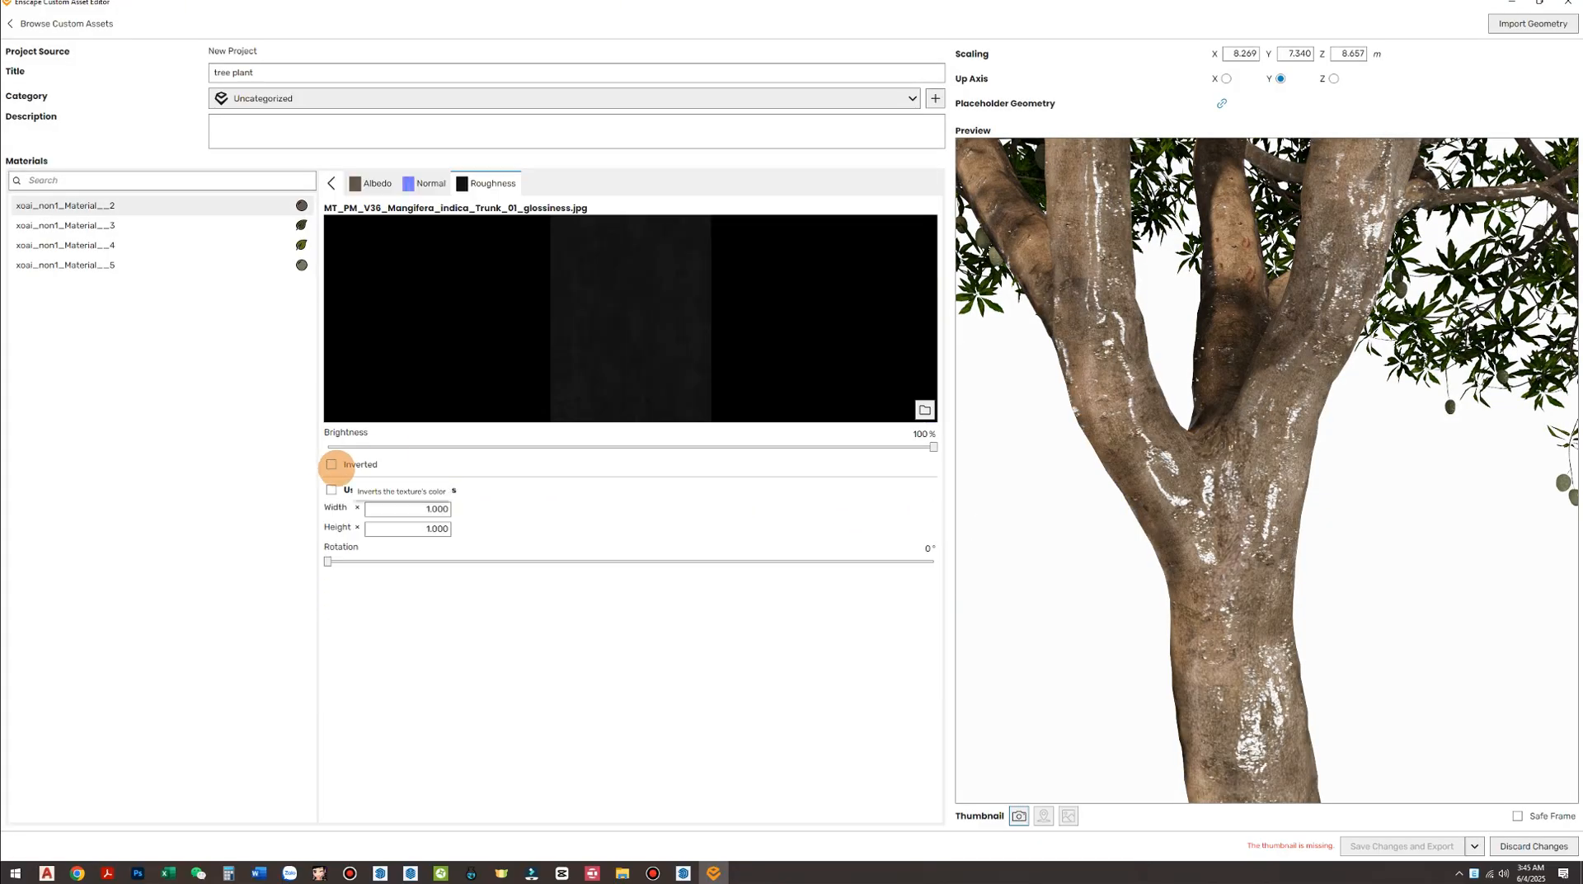
click(332, 183)
click(338, 624)
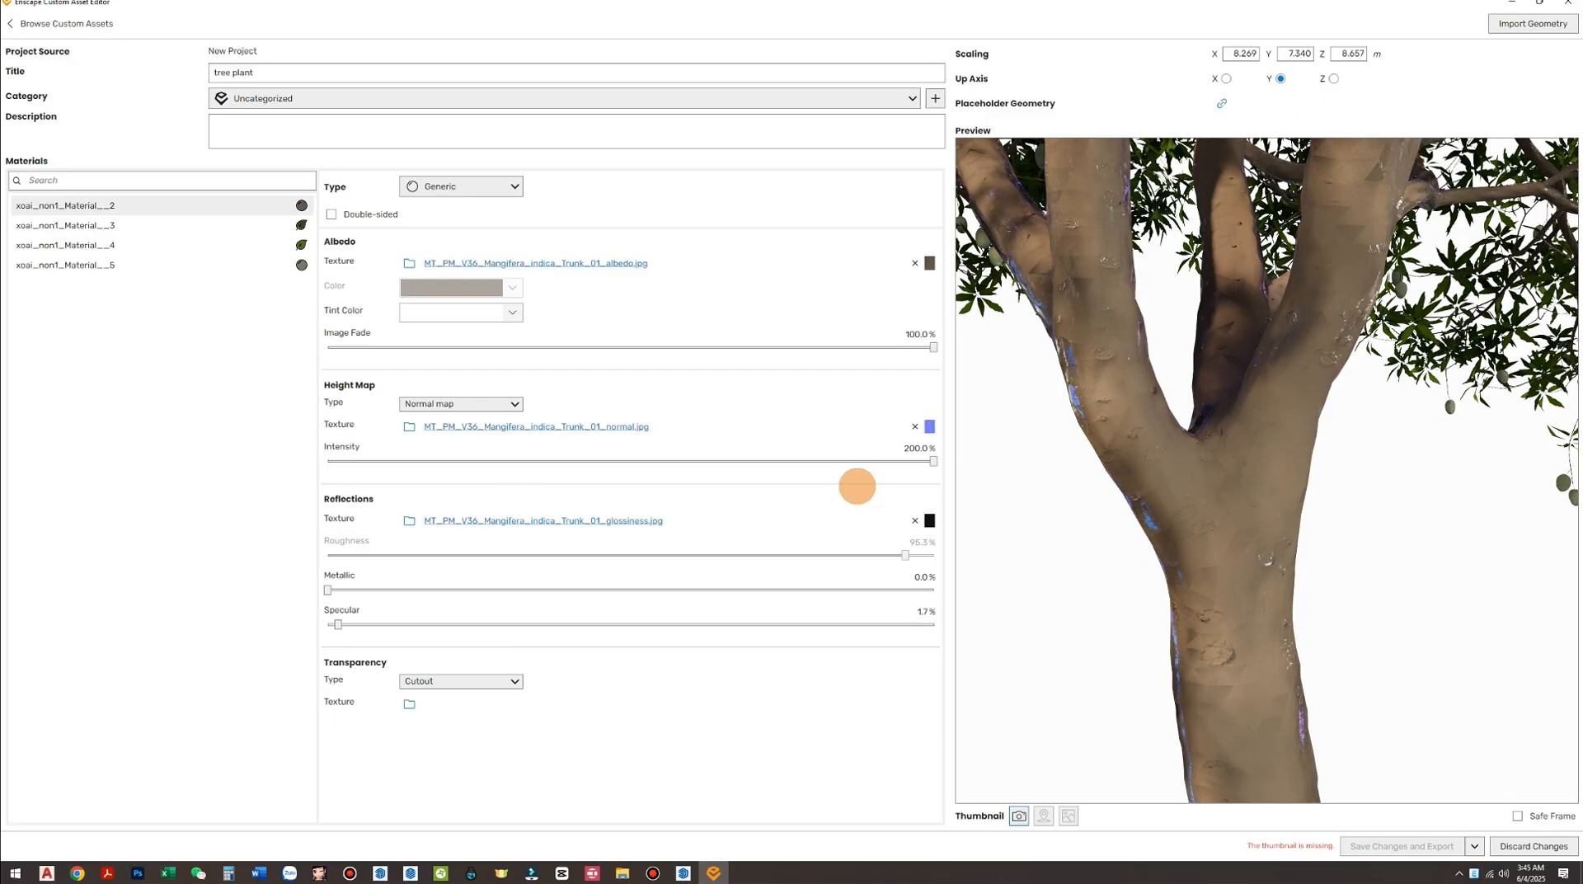
Invert the trunk material's roughness texture and set the texture's brightness to 3%
click(930, 520)
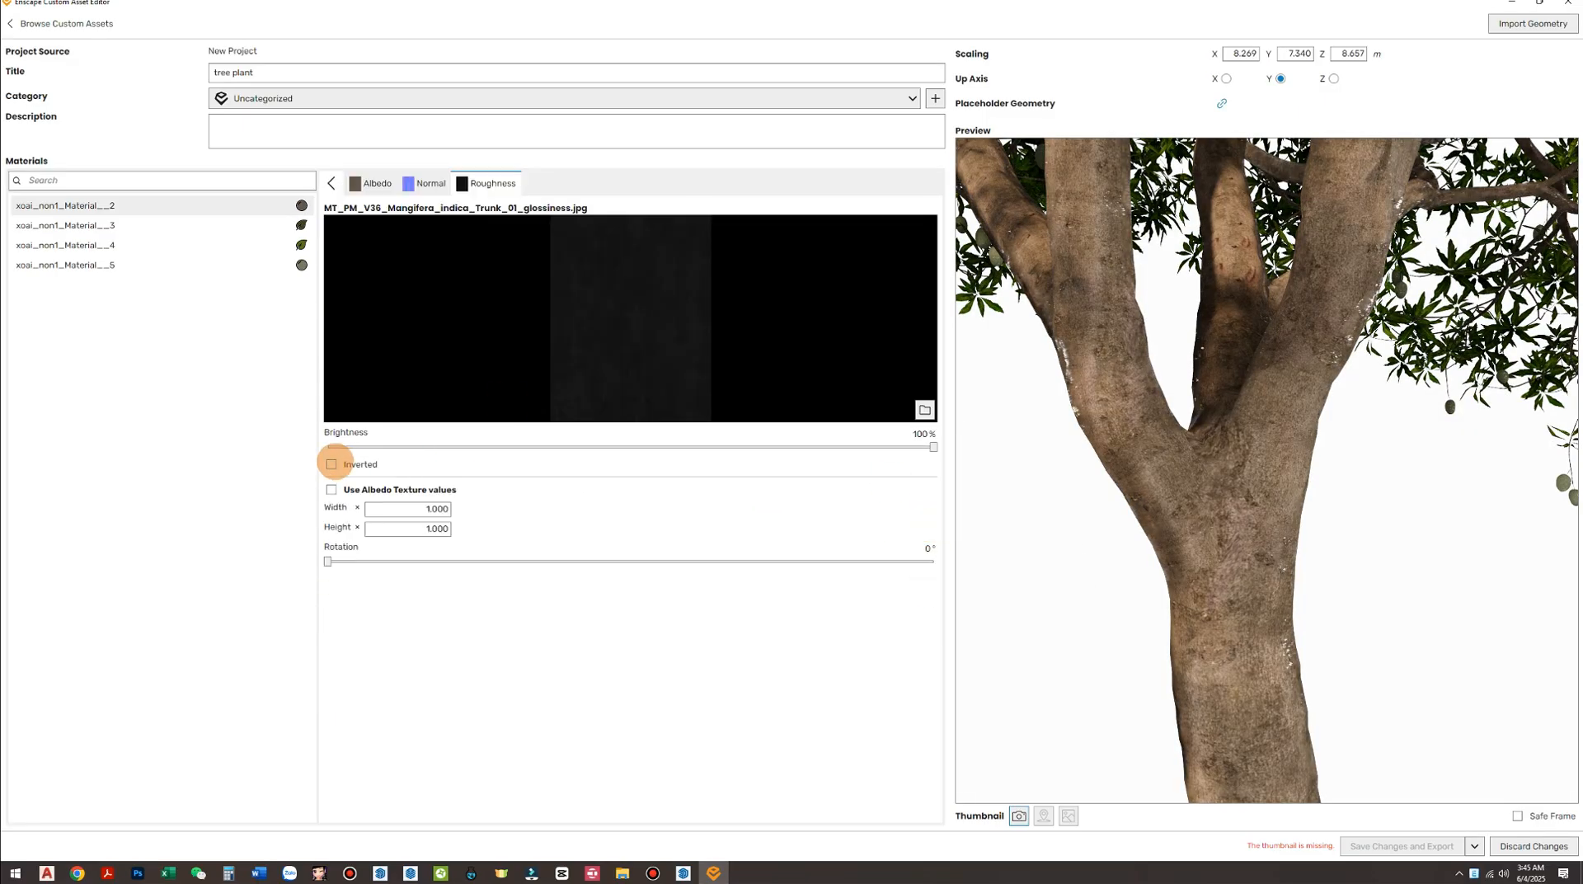
click(332, 465)
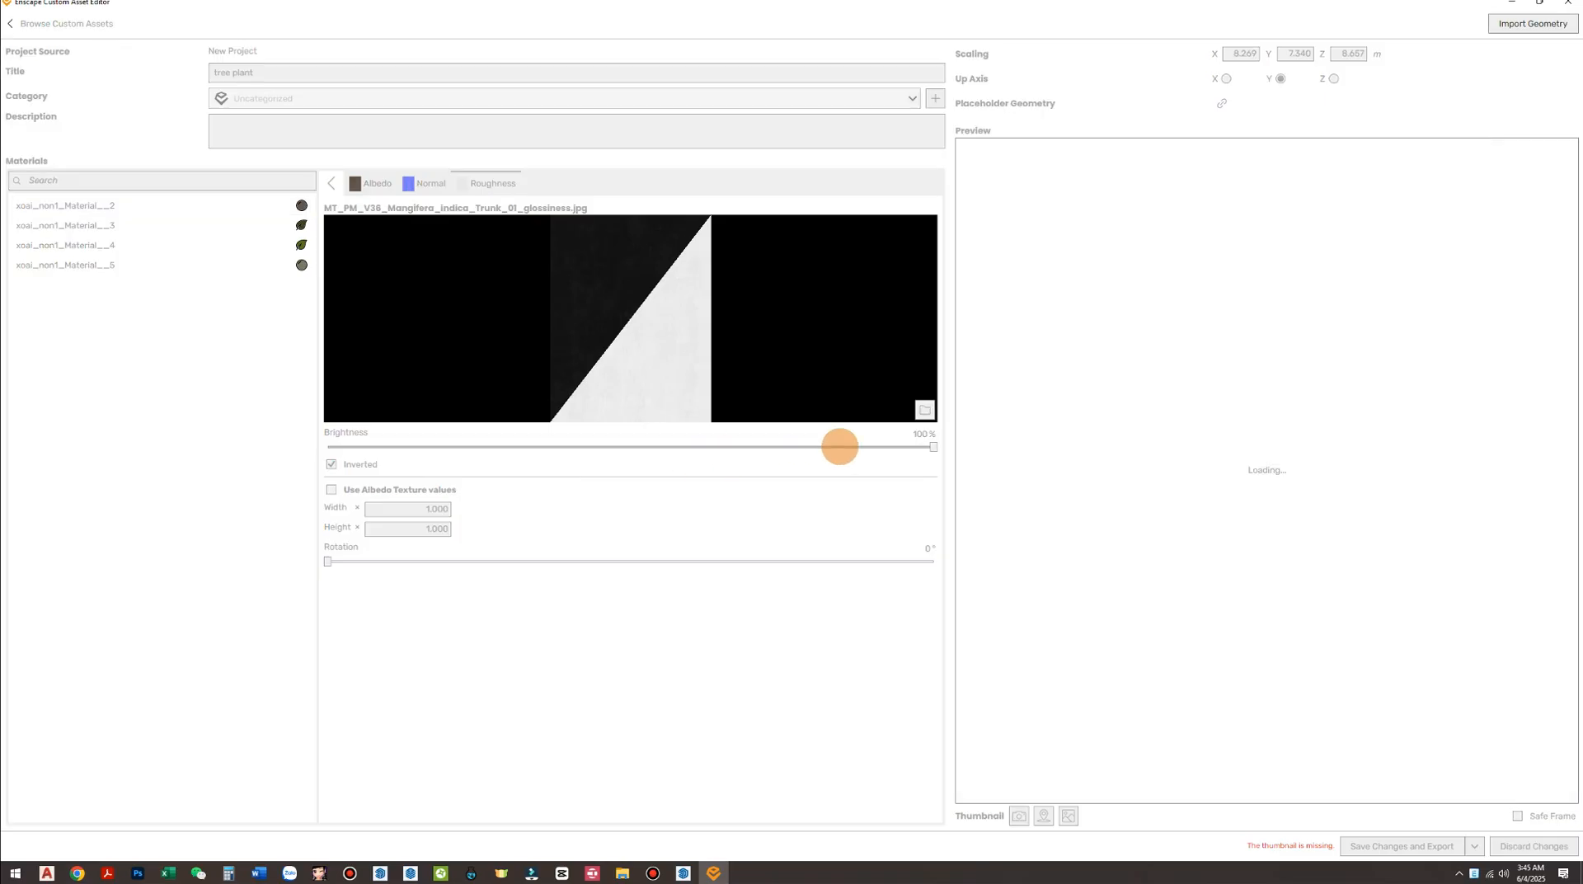
drag(839, 446, 344, 446)
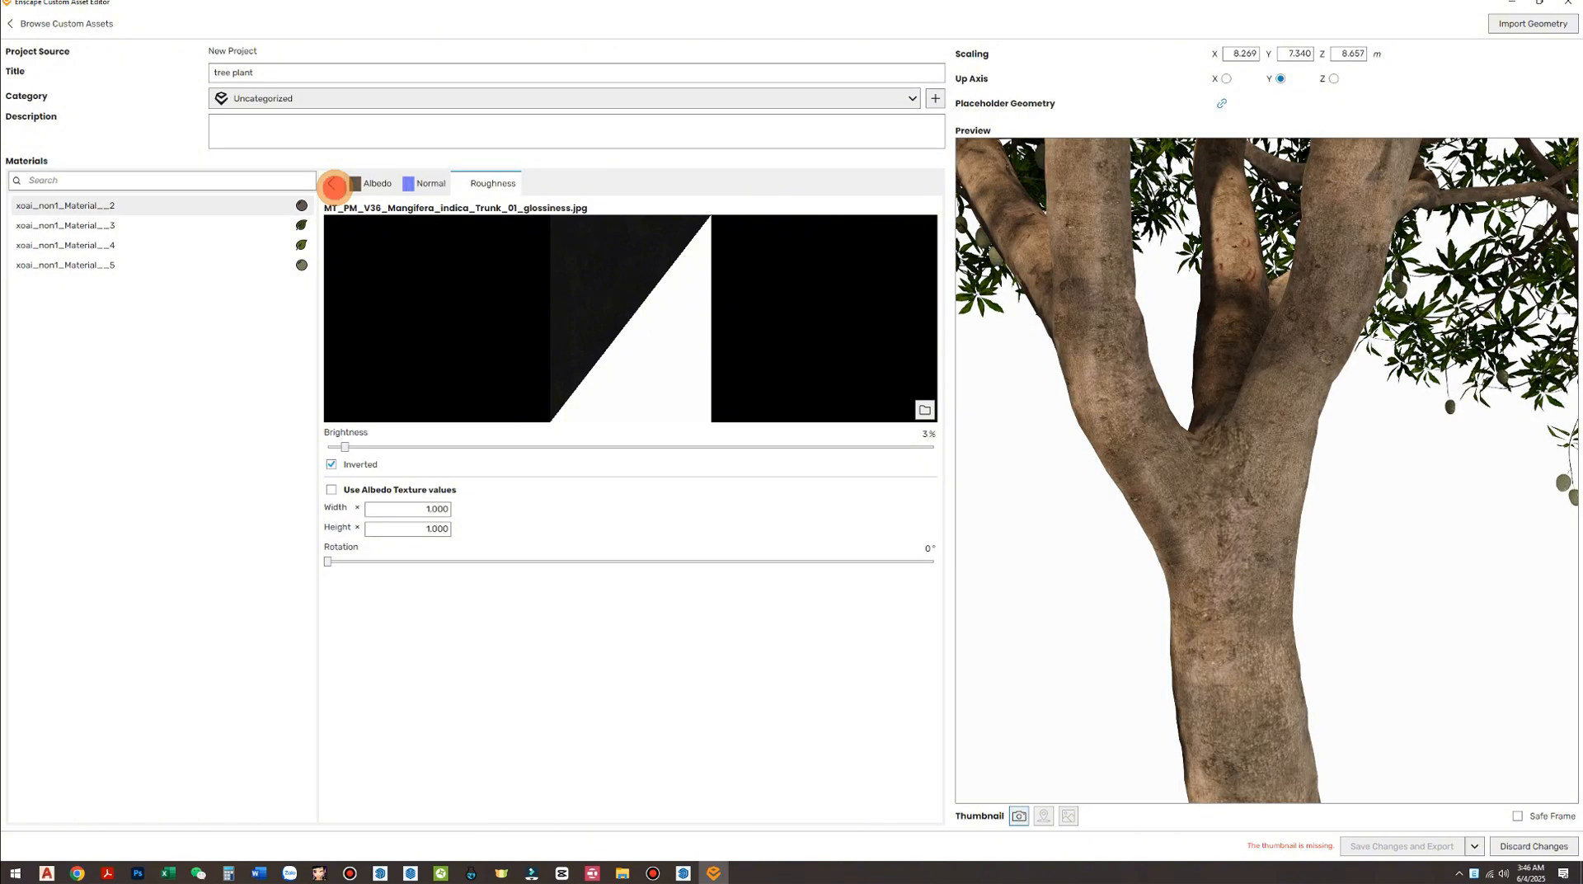
click(334, 186)
Assign MT_PM_V36_Mangifera_indica_Fruit_01_albedo as the albedo texture and MT_PM_V36_Mangifera_indica_Fruit_01_normal as the height map texture of the fruit material xoai_non1_Material__5
scroll(1081, 678, down, 5)
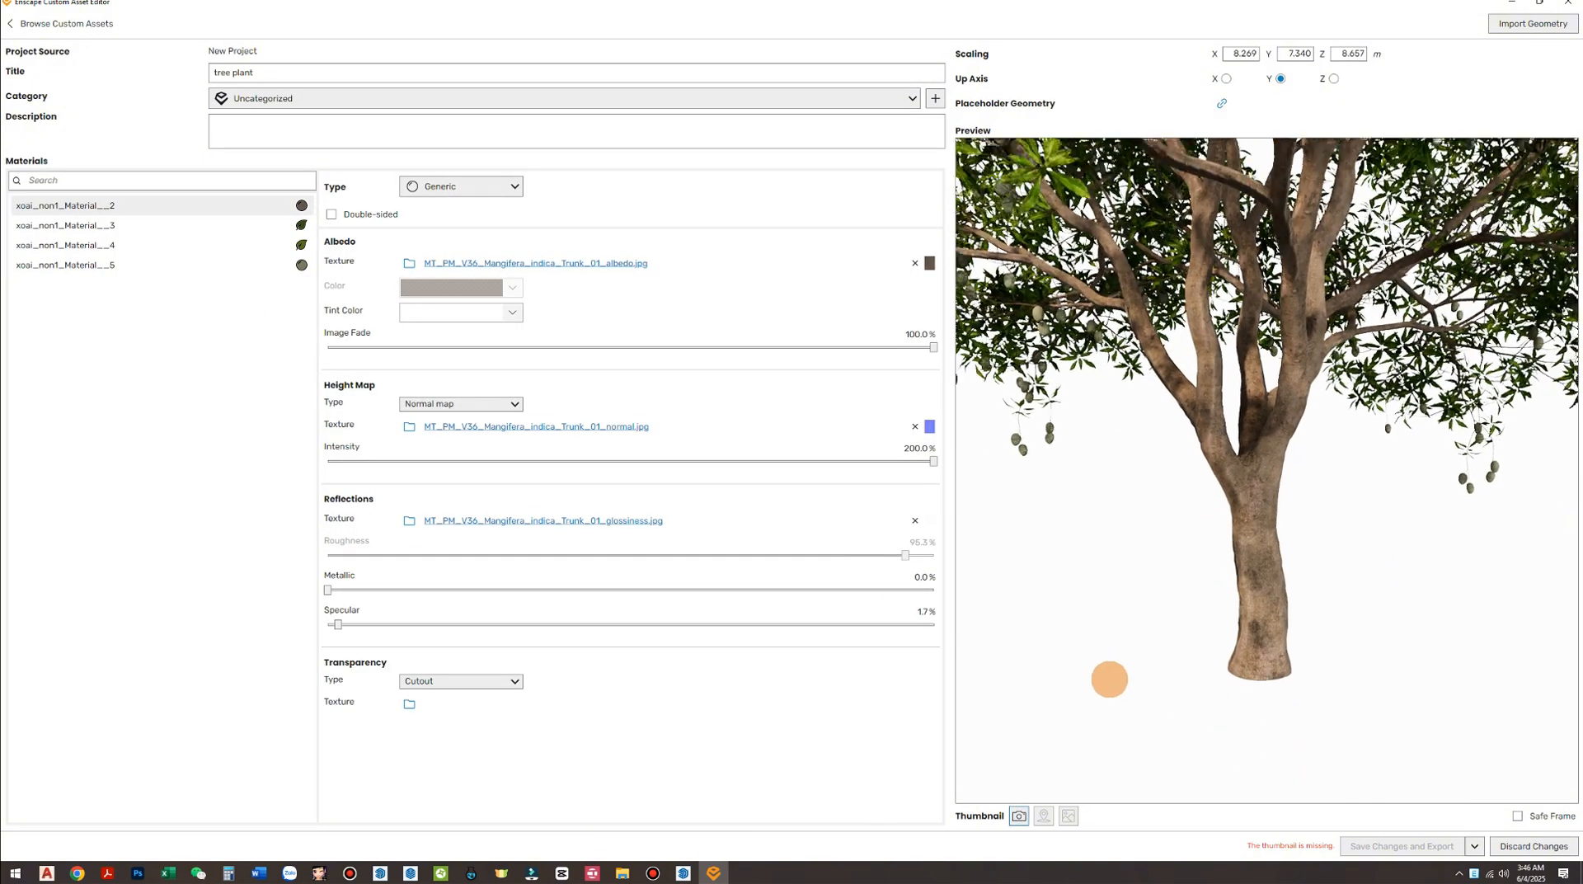
scroll(1113, 697, down, 4)
mouse_move(1040, 321)
mouse_down()
mouse_move(1024, 291)
mouse_move(1297, 593)
mouse_move(1067, 310)
mouse_move(1065, 335)
mouse_move(1034, 301)
mouse_move(1410, 544)
mouse_move(1000, 292)
mouse_move(947, 176)
mouse_move(1361, 637)
mouse_move(1132, 470)
mouse_move(1261, 558)
mouse_move(475, 289)
mouse_up()
click(176, 268)
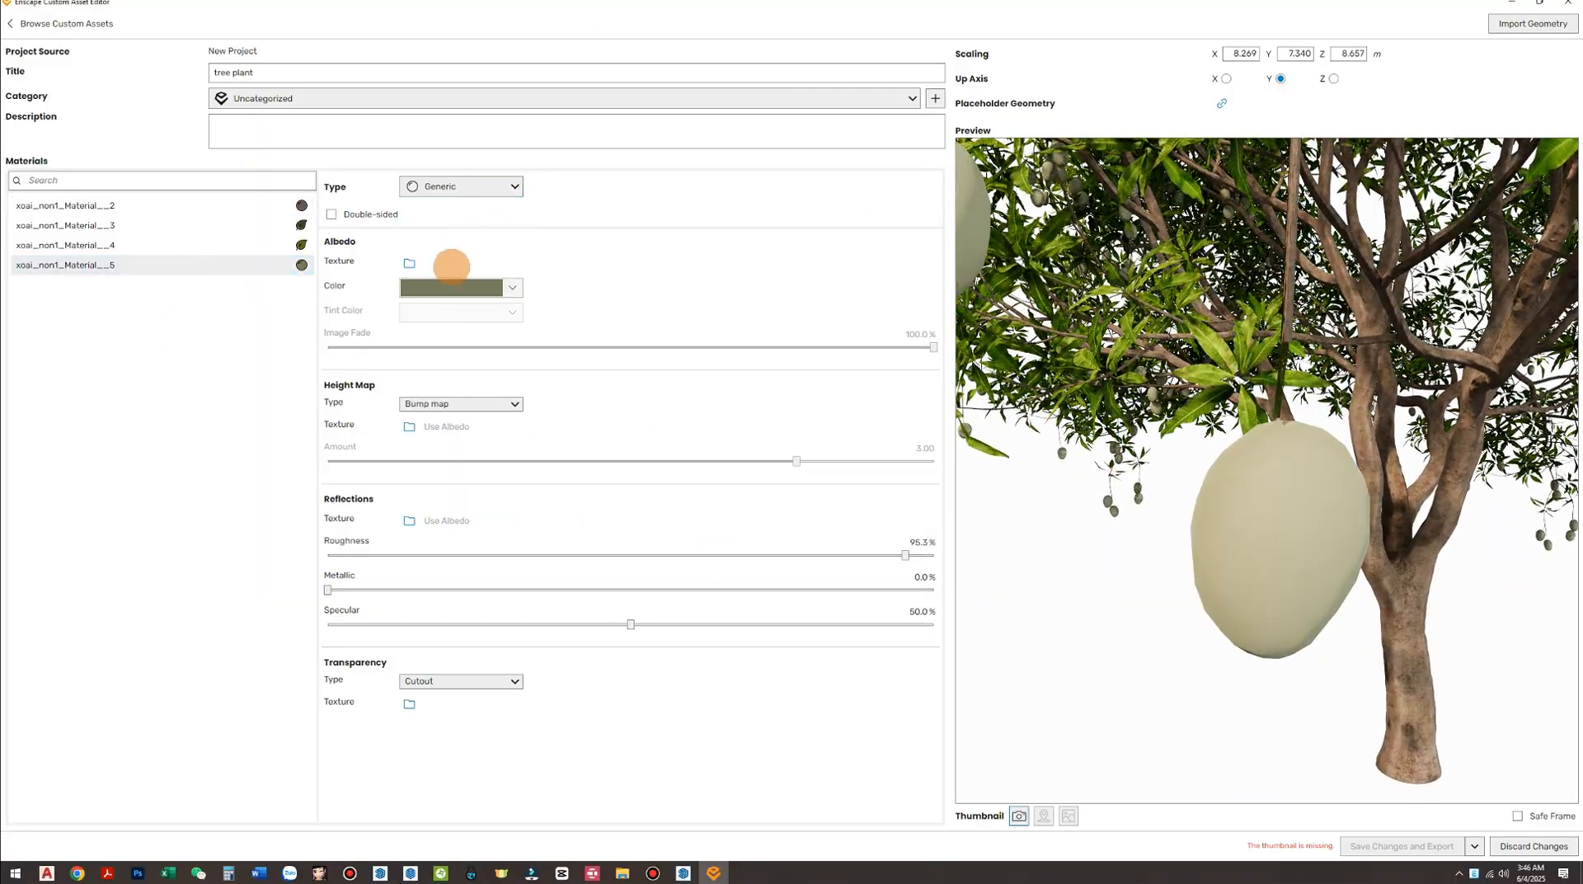
click(409, 263)
click(851, 226)
click(1090, 554)
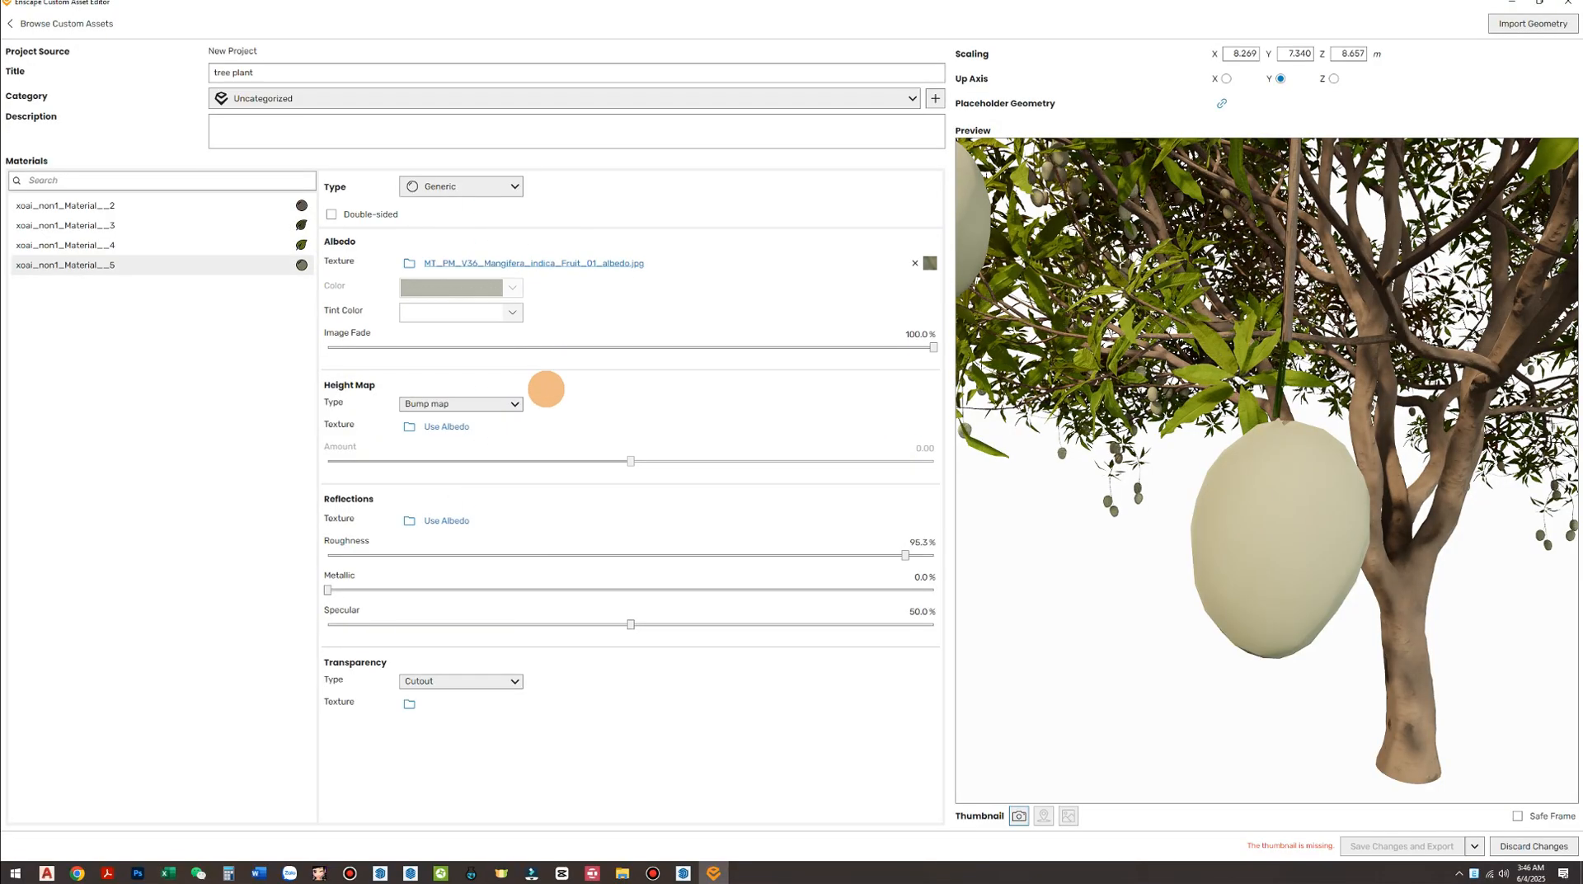
click(409, 426)
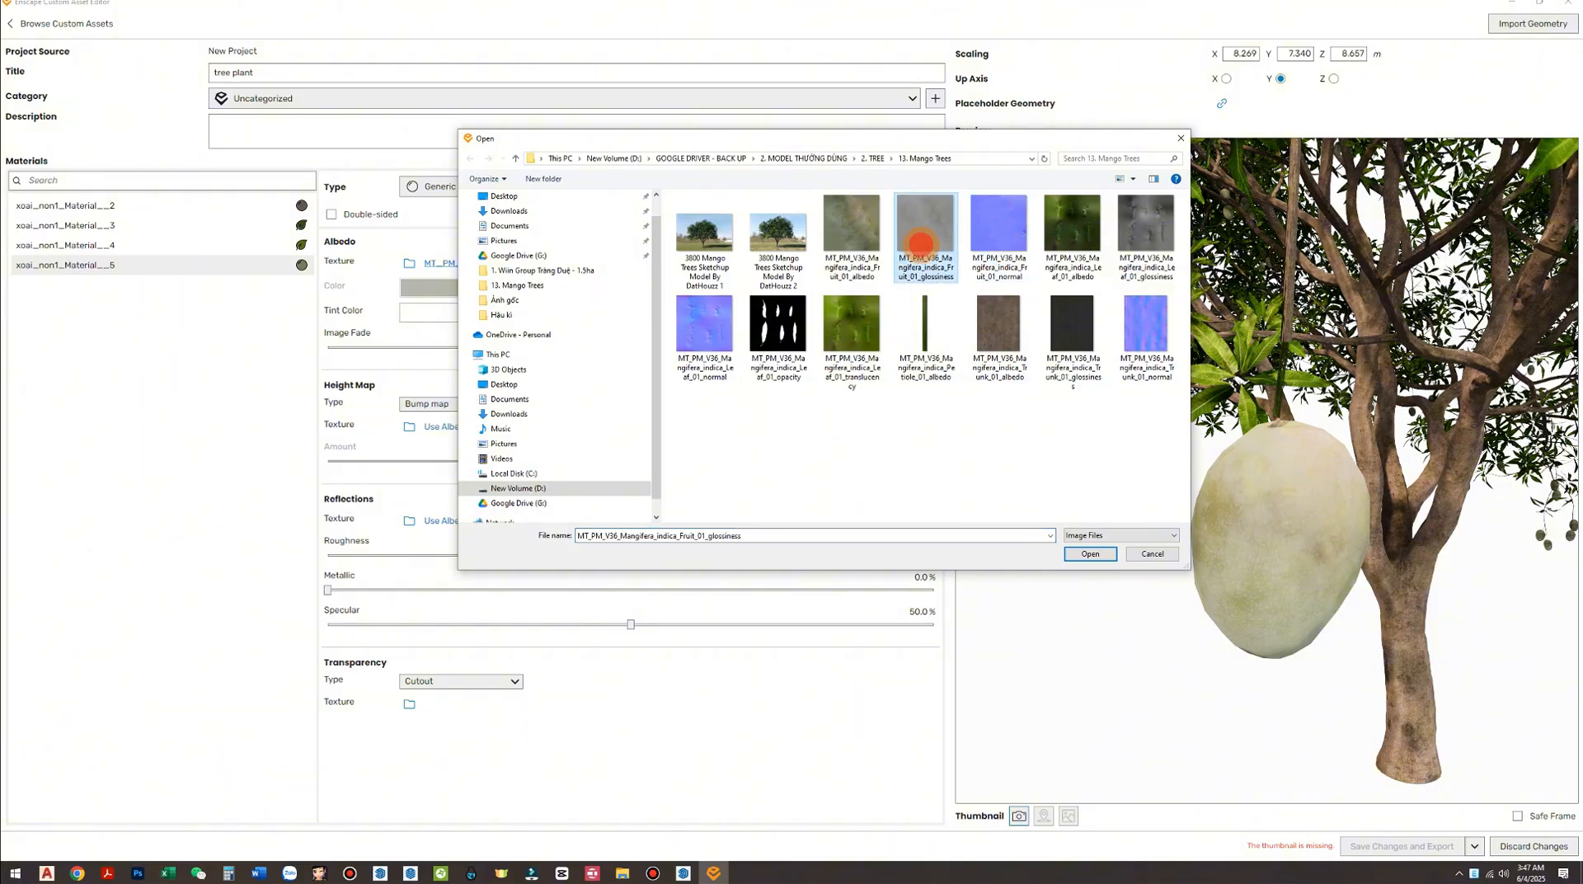
click(1090, 553)
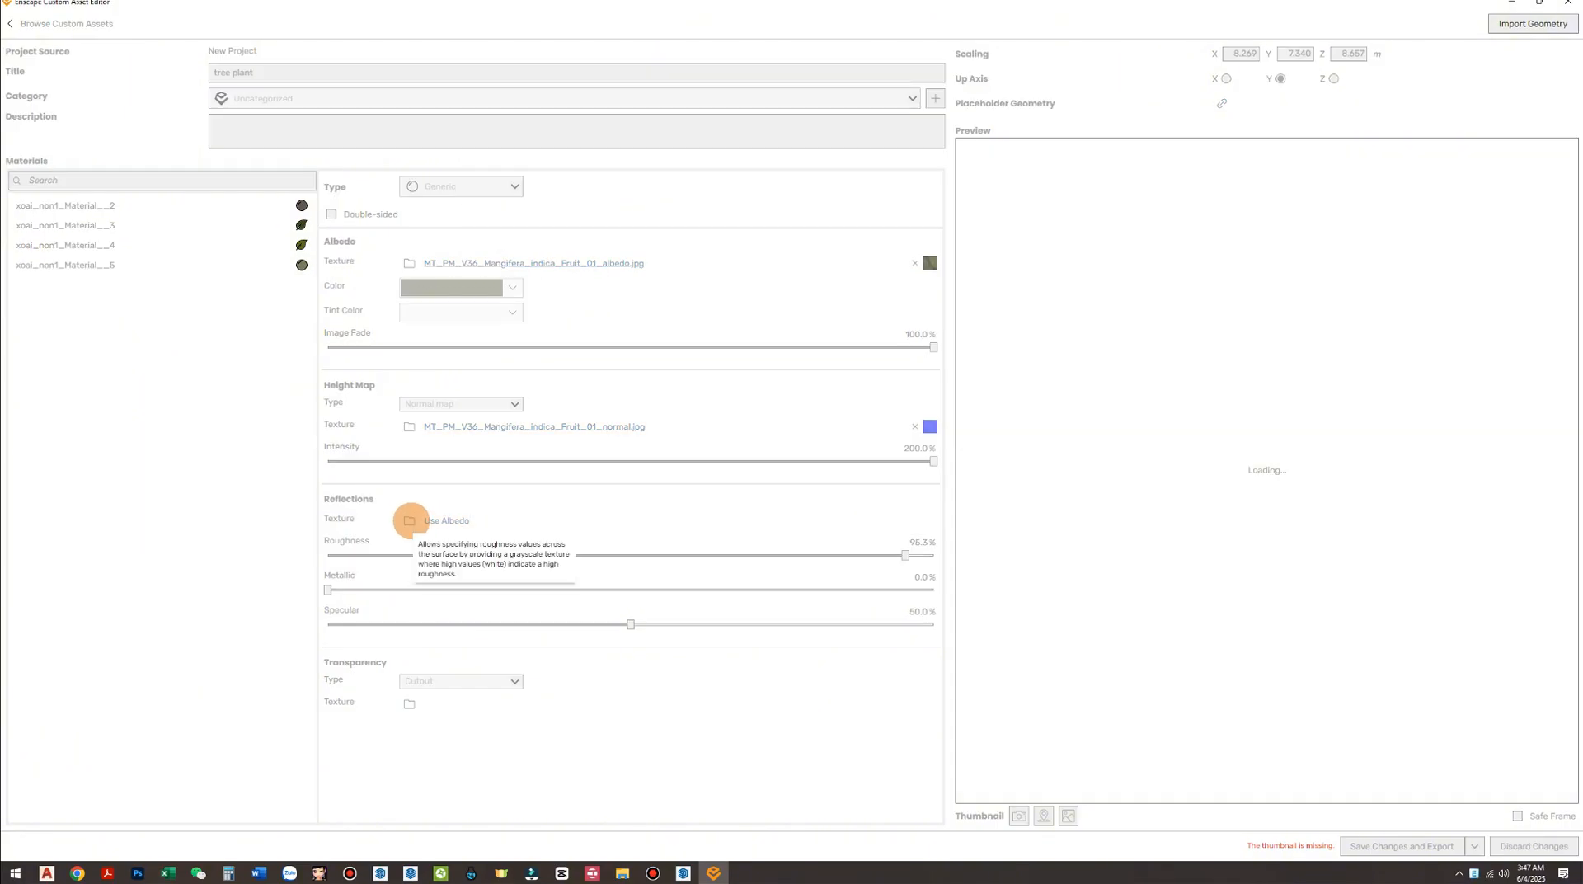
Set the fruit material's height map intensity to 86.1% and assign MT_PM_V36_Mangifera_indica_Fruit_01_glossiness as its reflections texture
click(588, 462)
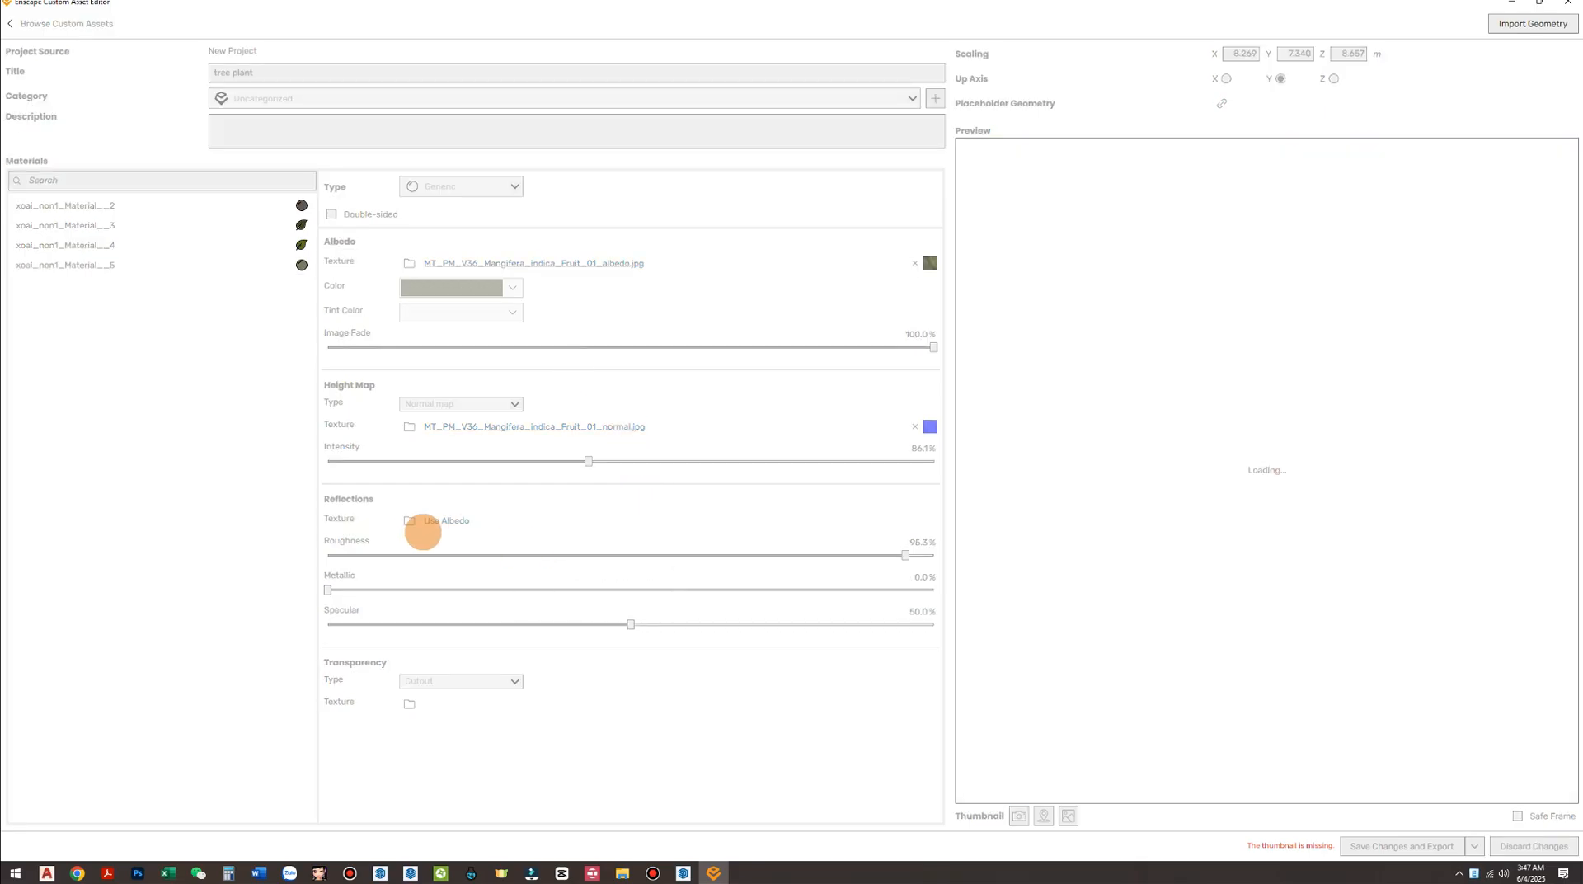
click(409, 520)
click(915, 222)
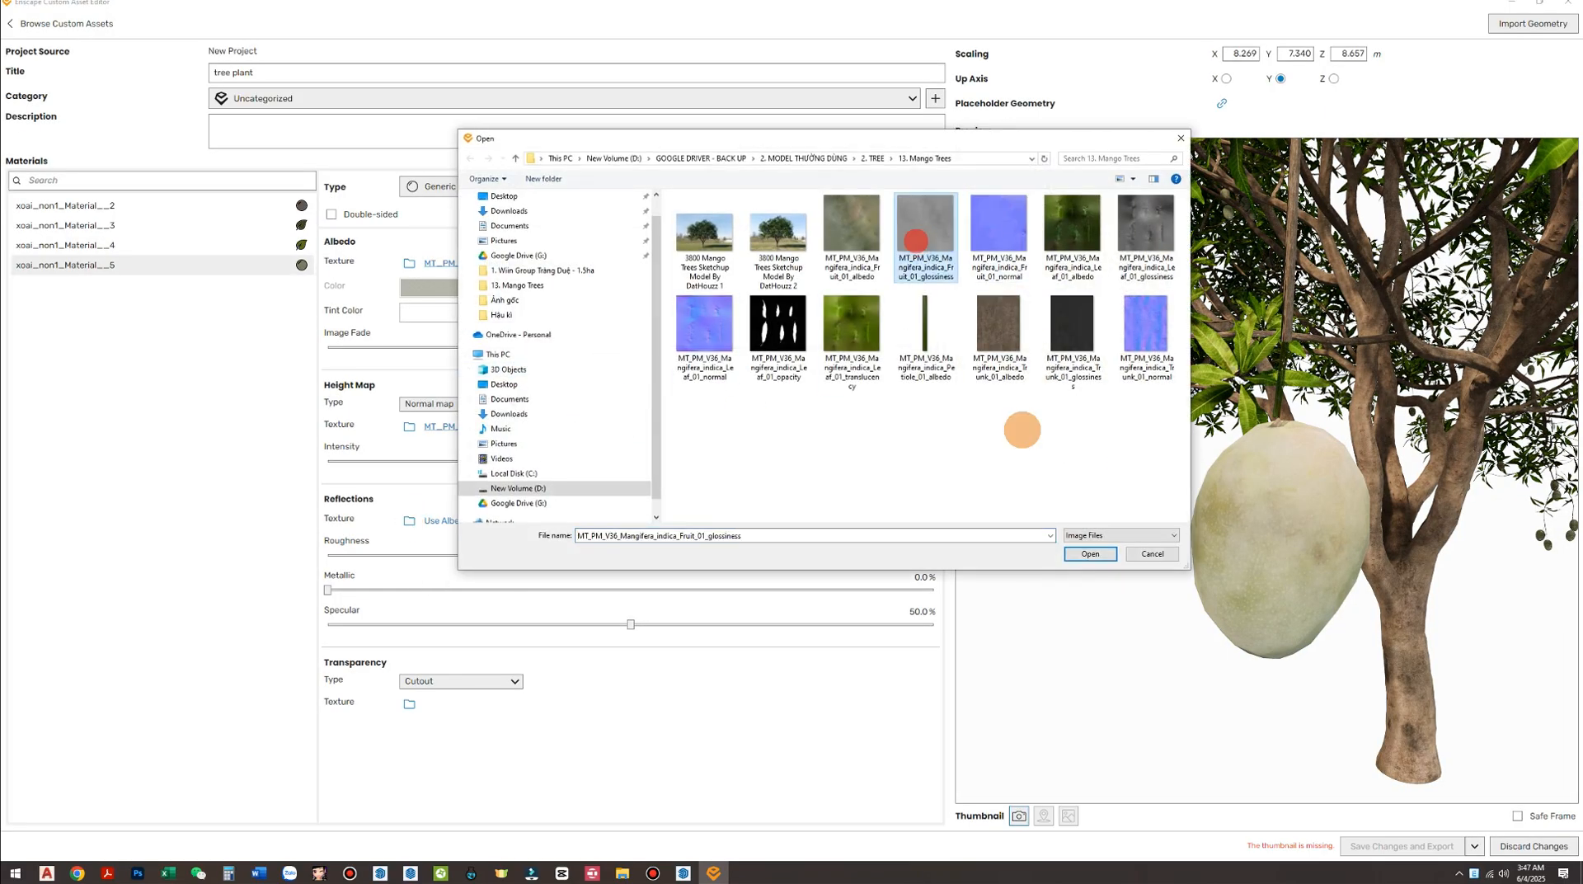
click(1087, 554)
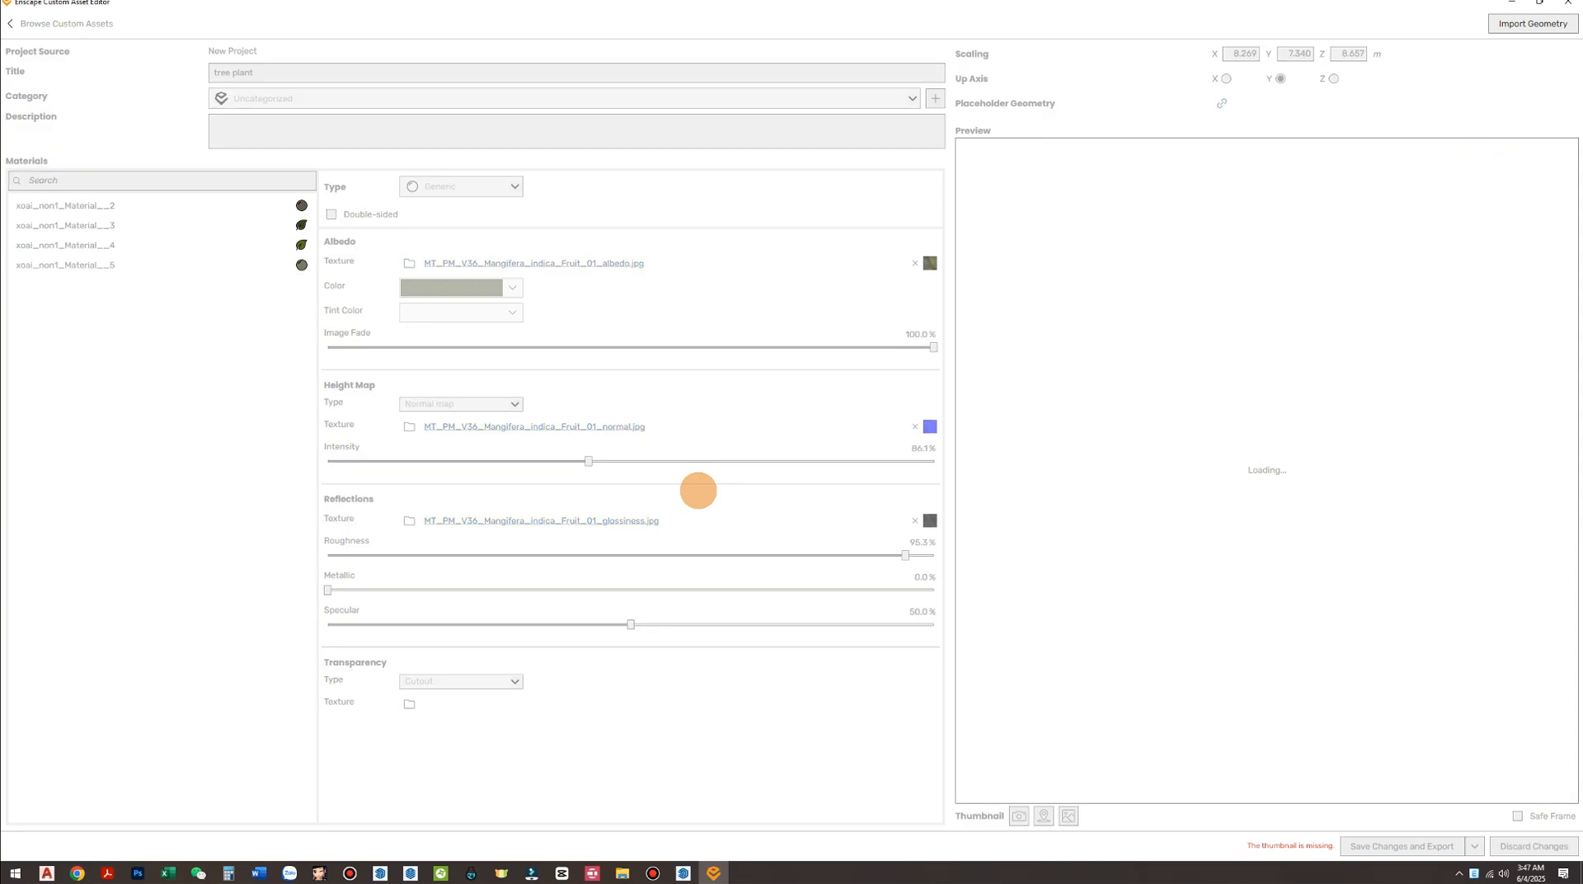
Set the fruit material's specular to 24.5% and its metallic value to 15.5%
click(476, 624)
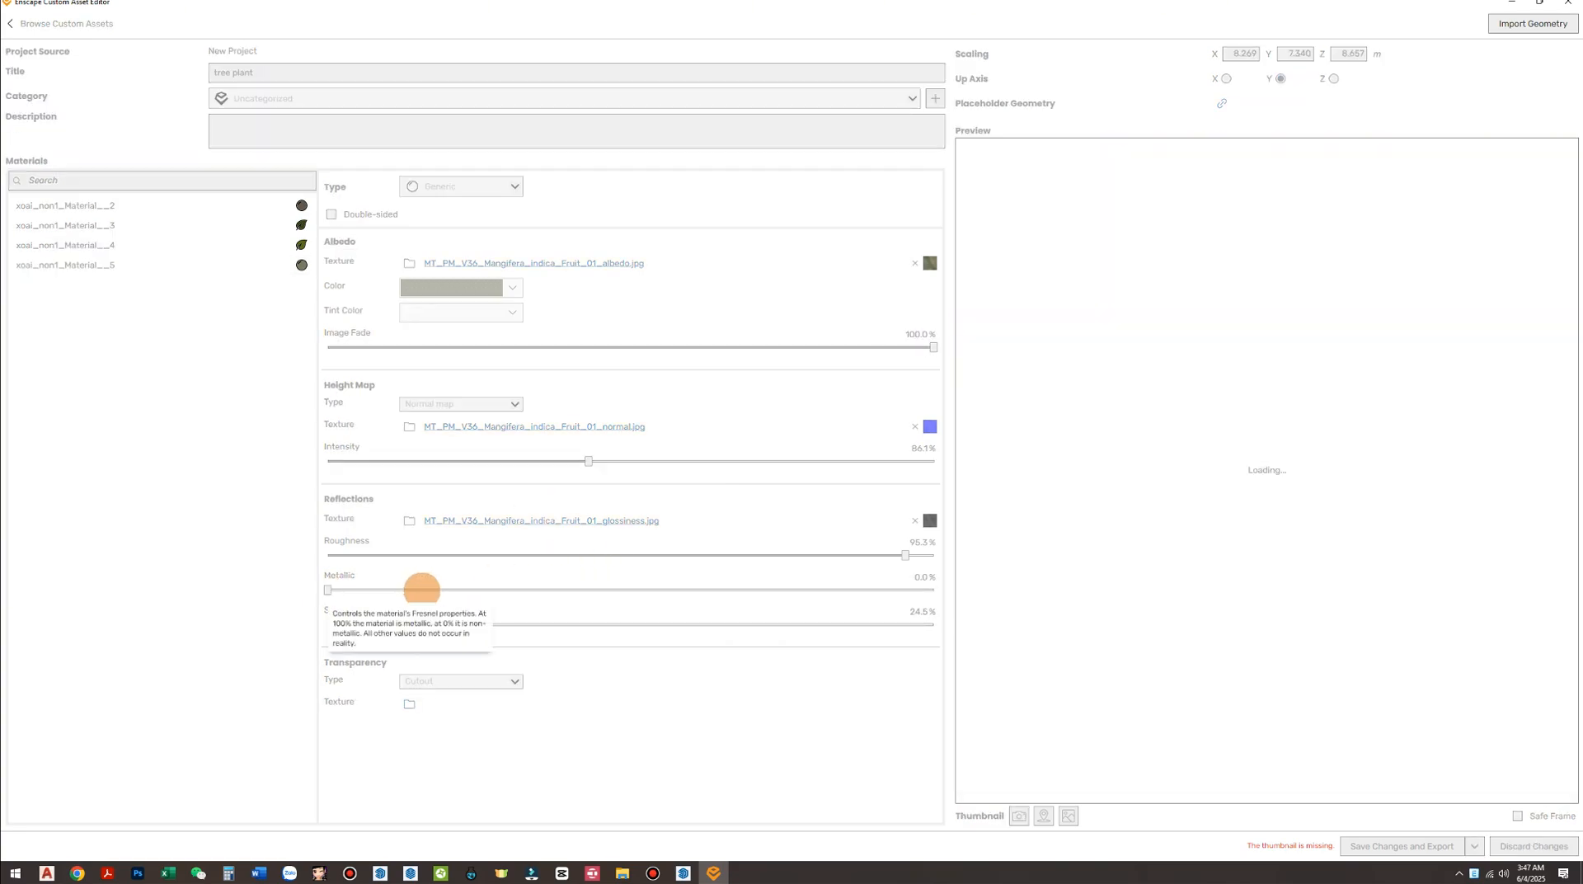
click(421, 589)
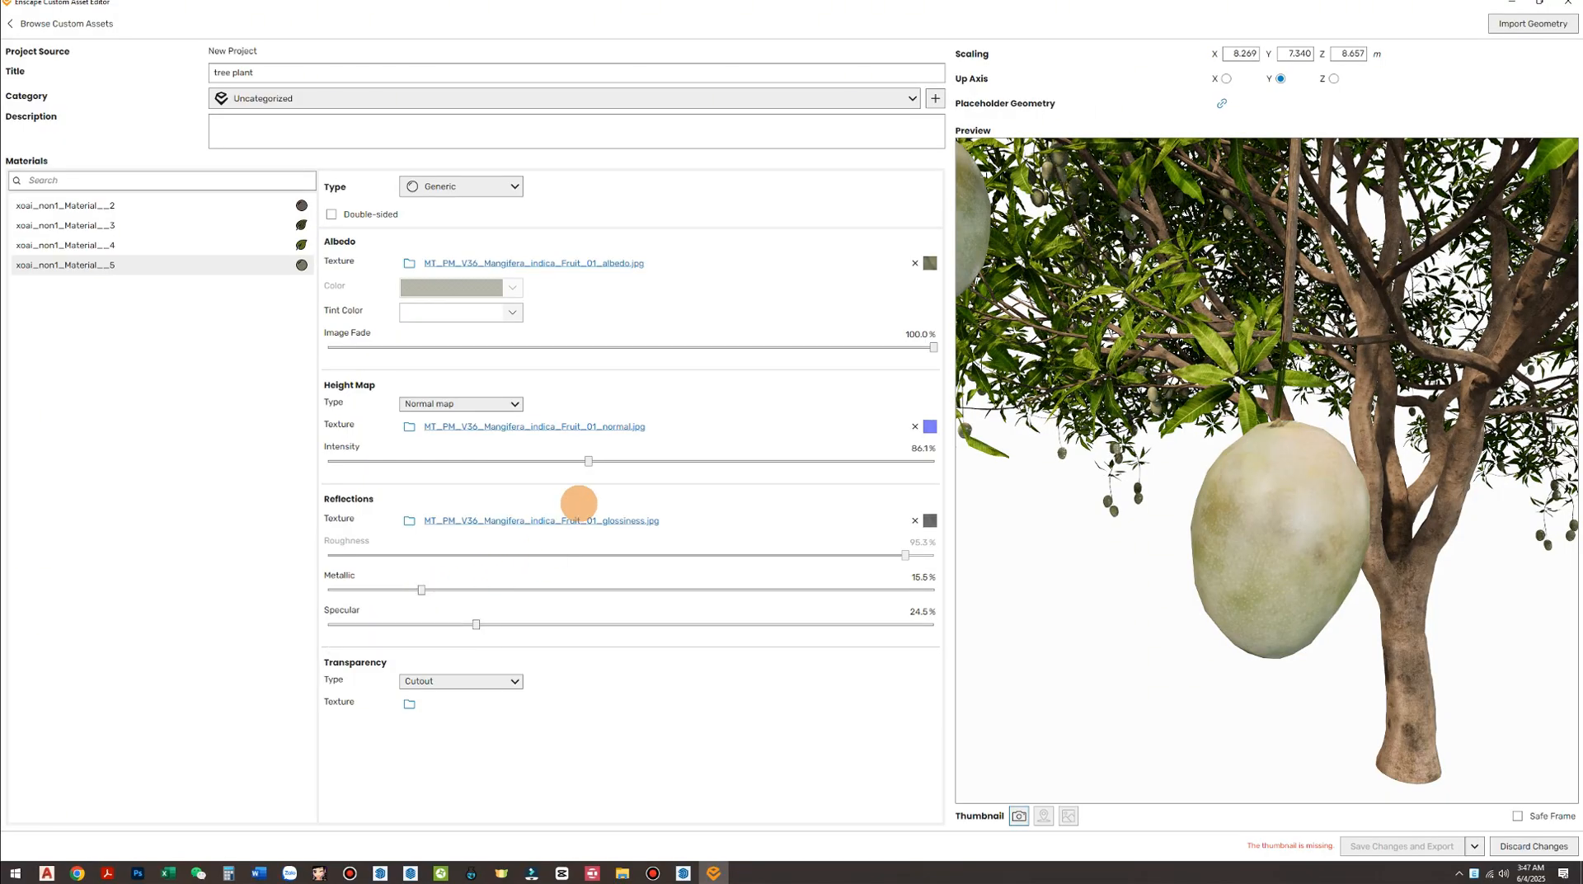
Capture the asset's thumbnail from a preview that frames the whole mango tree
scroll(1201, 615, down, 8)
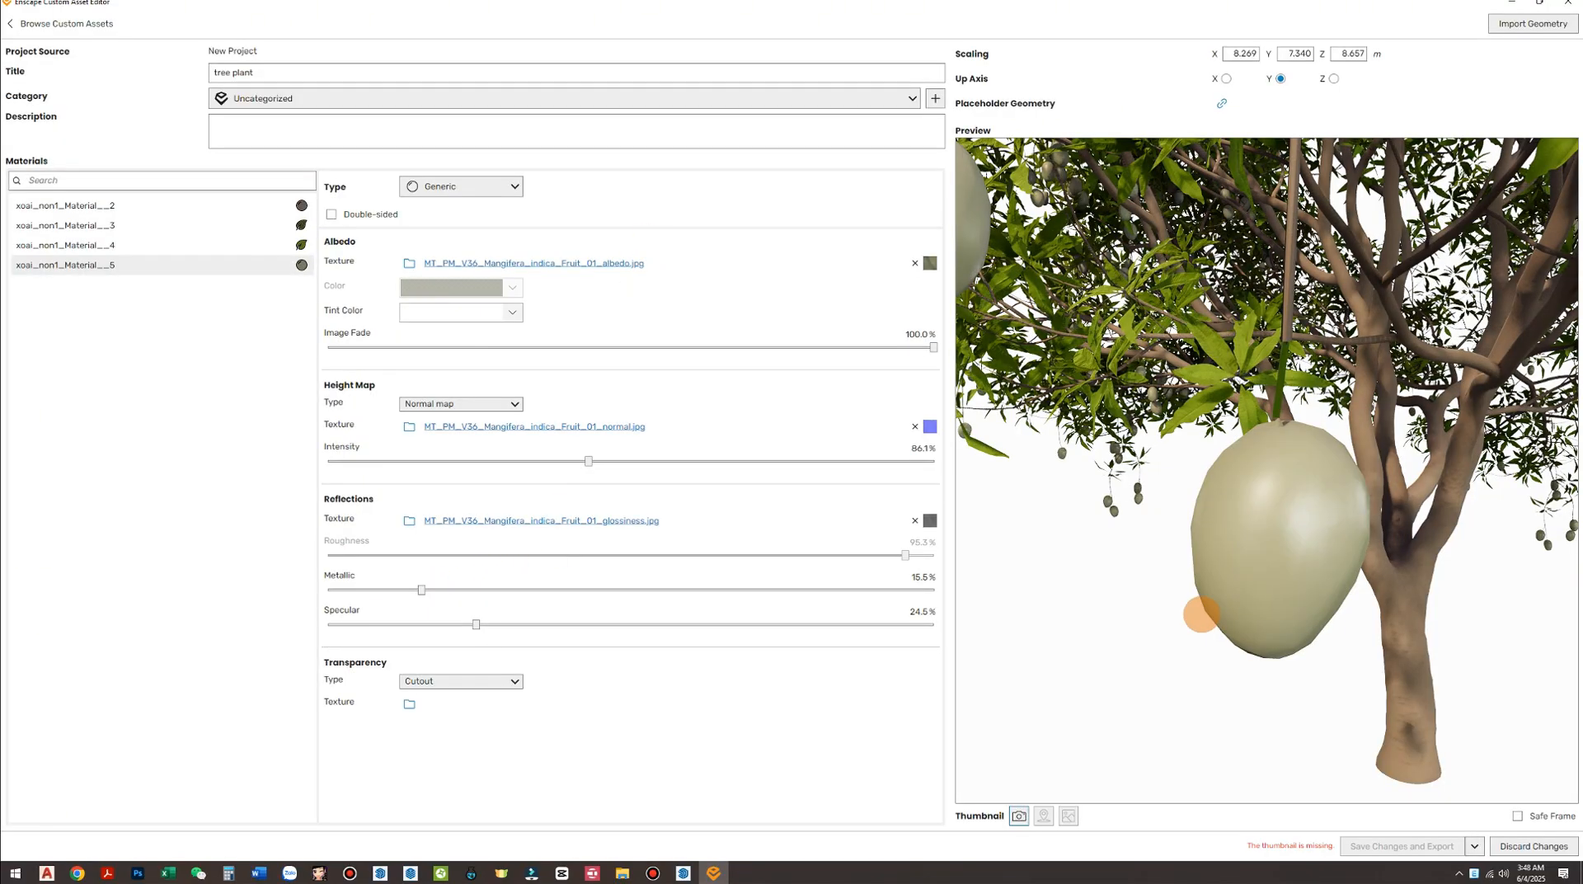
drag(1361, 577, 1309, 474)
scroll(1078, 700, down, 5)
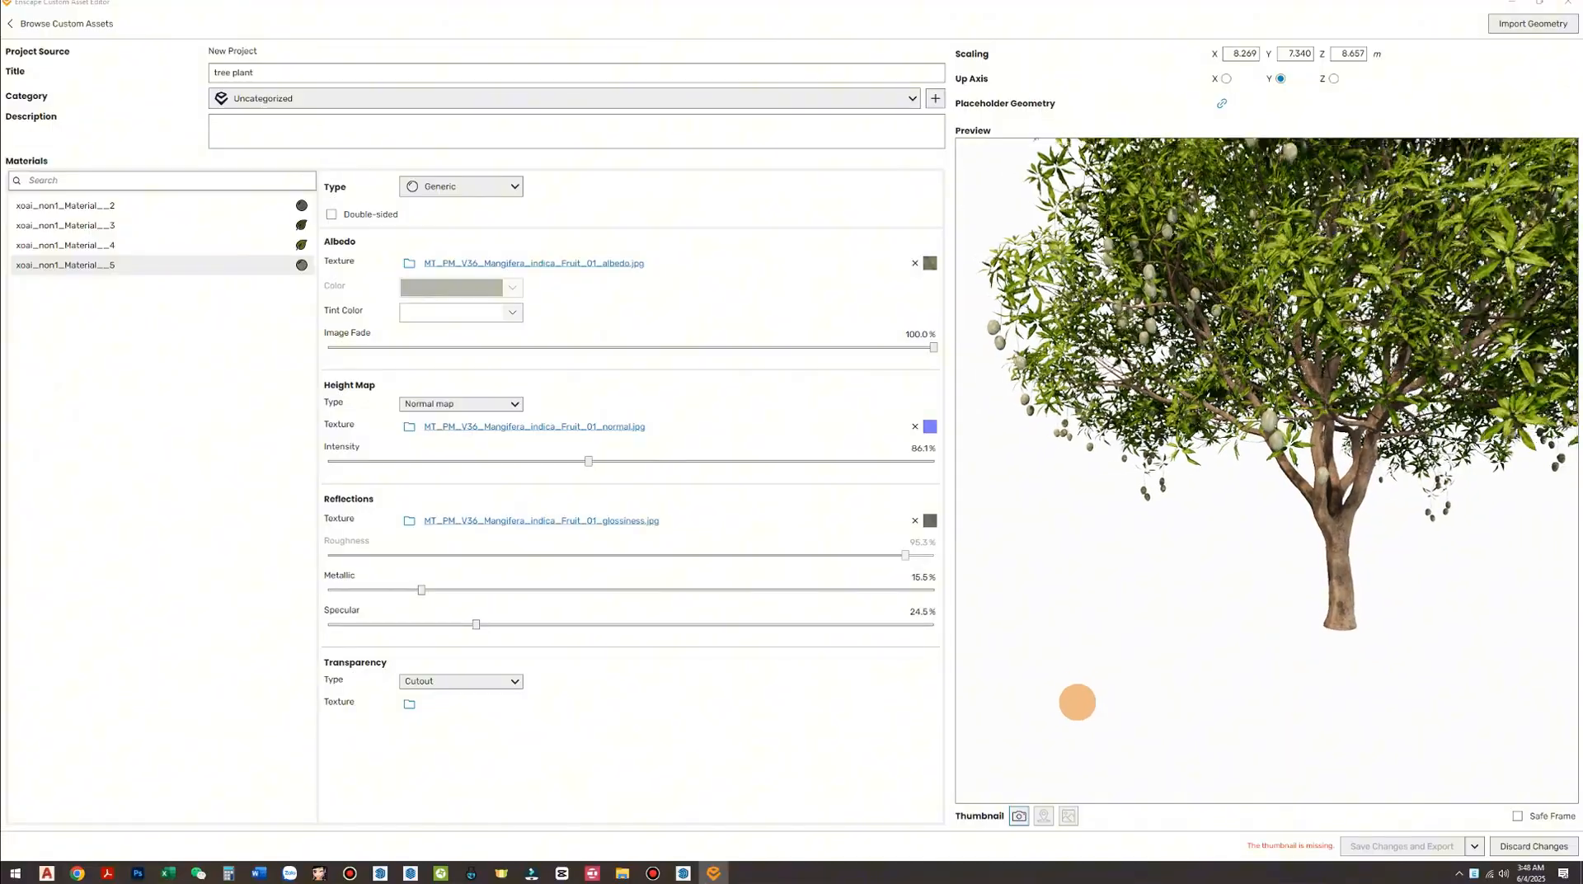
scroll(1319, 548, up, 5)
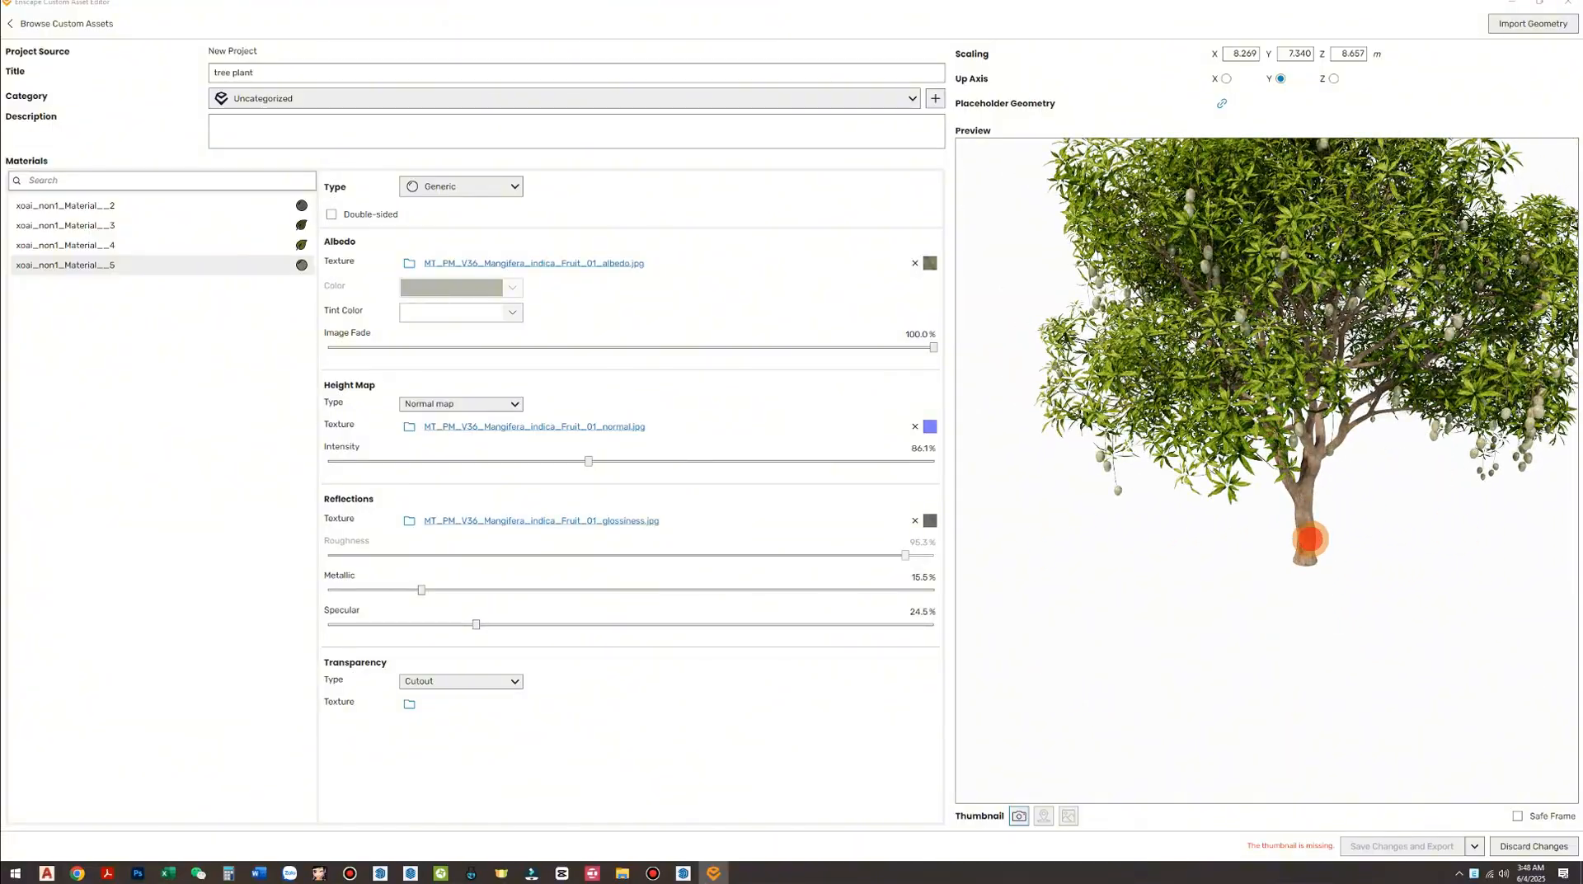
scroll(1309, 539, down, 4)
drag(1273, 639, 1169, 536)
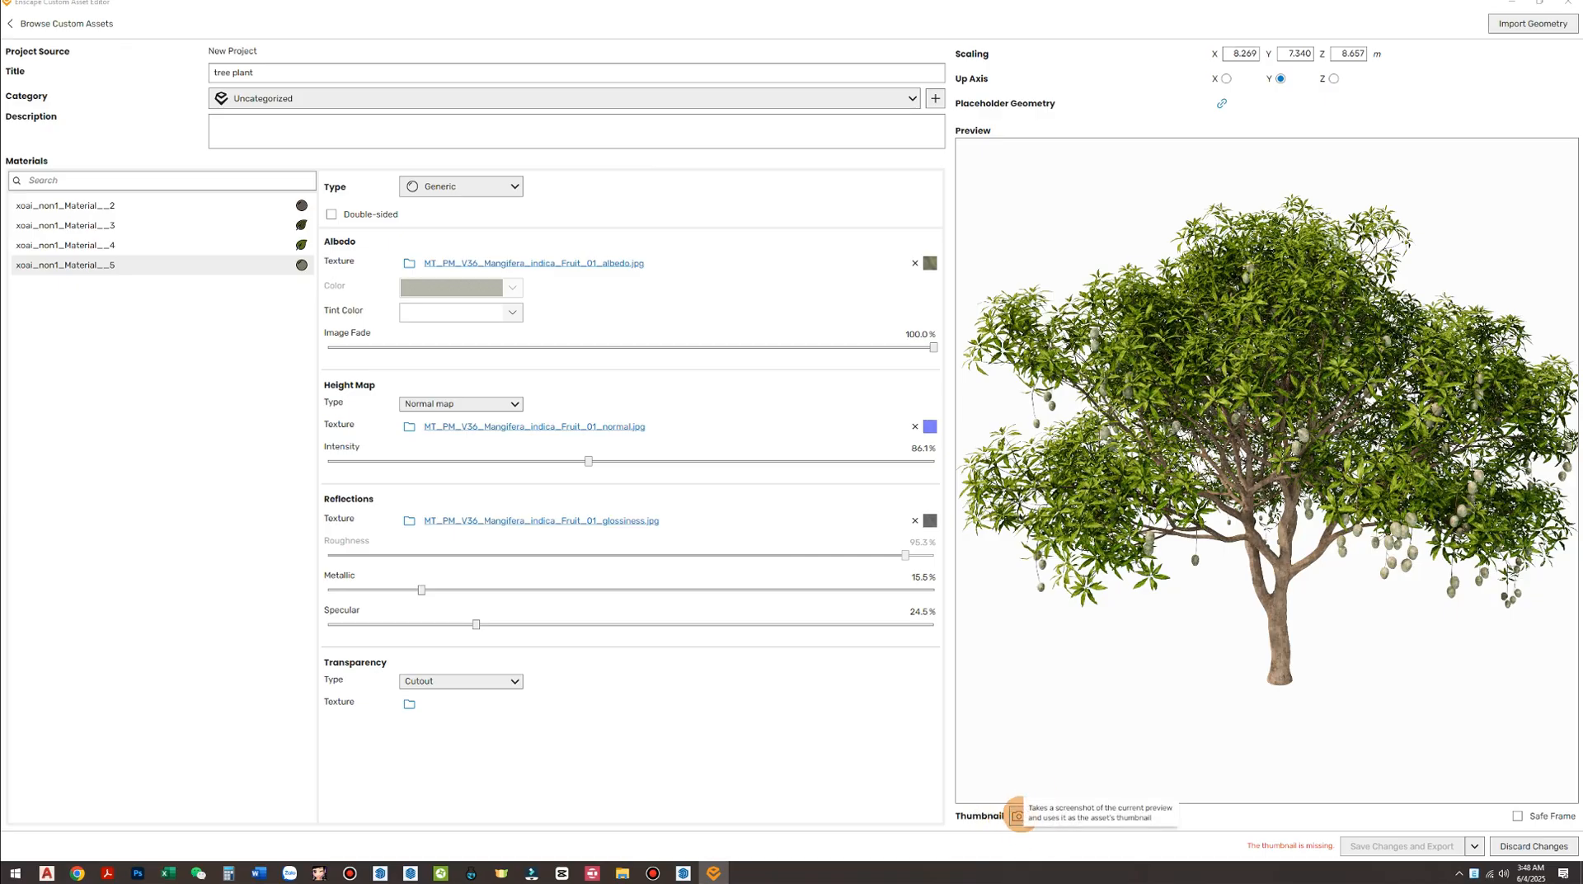
click(1017, 815)
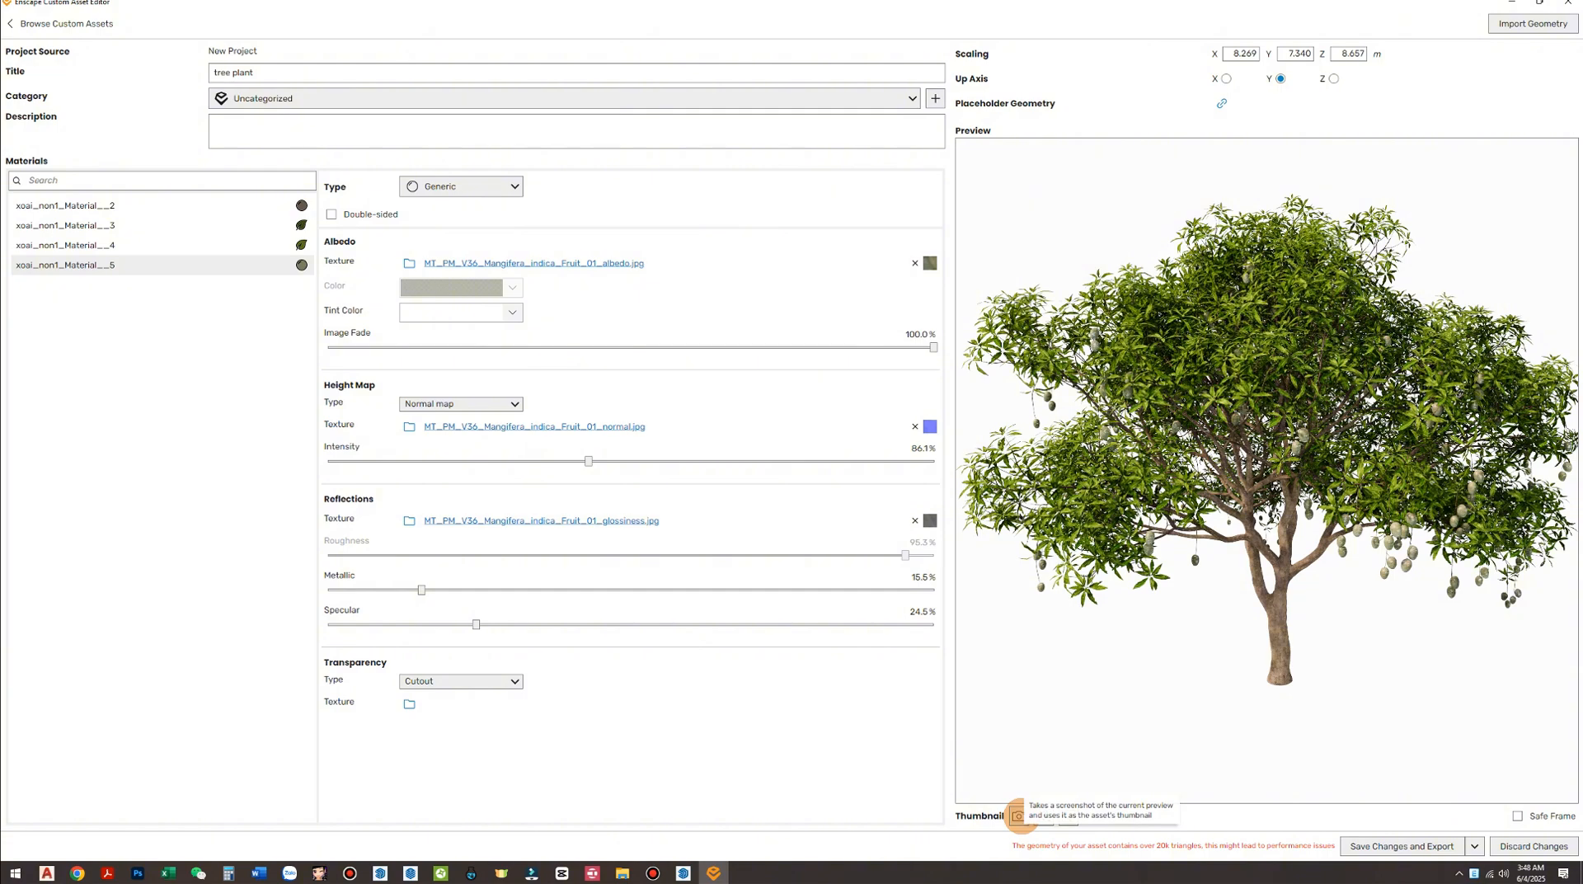
click(1019, 816)
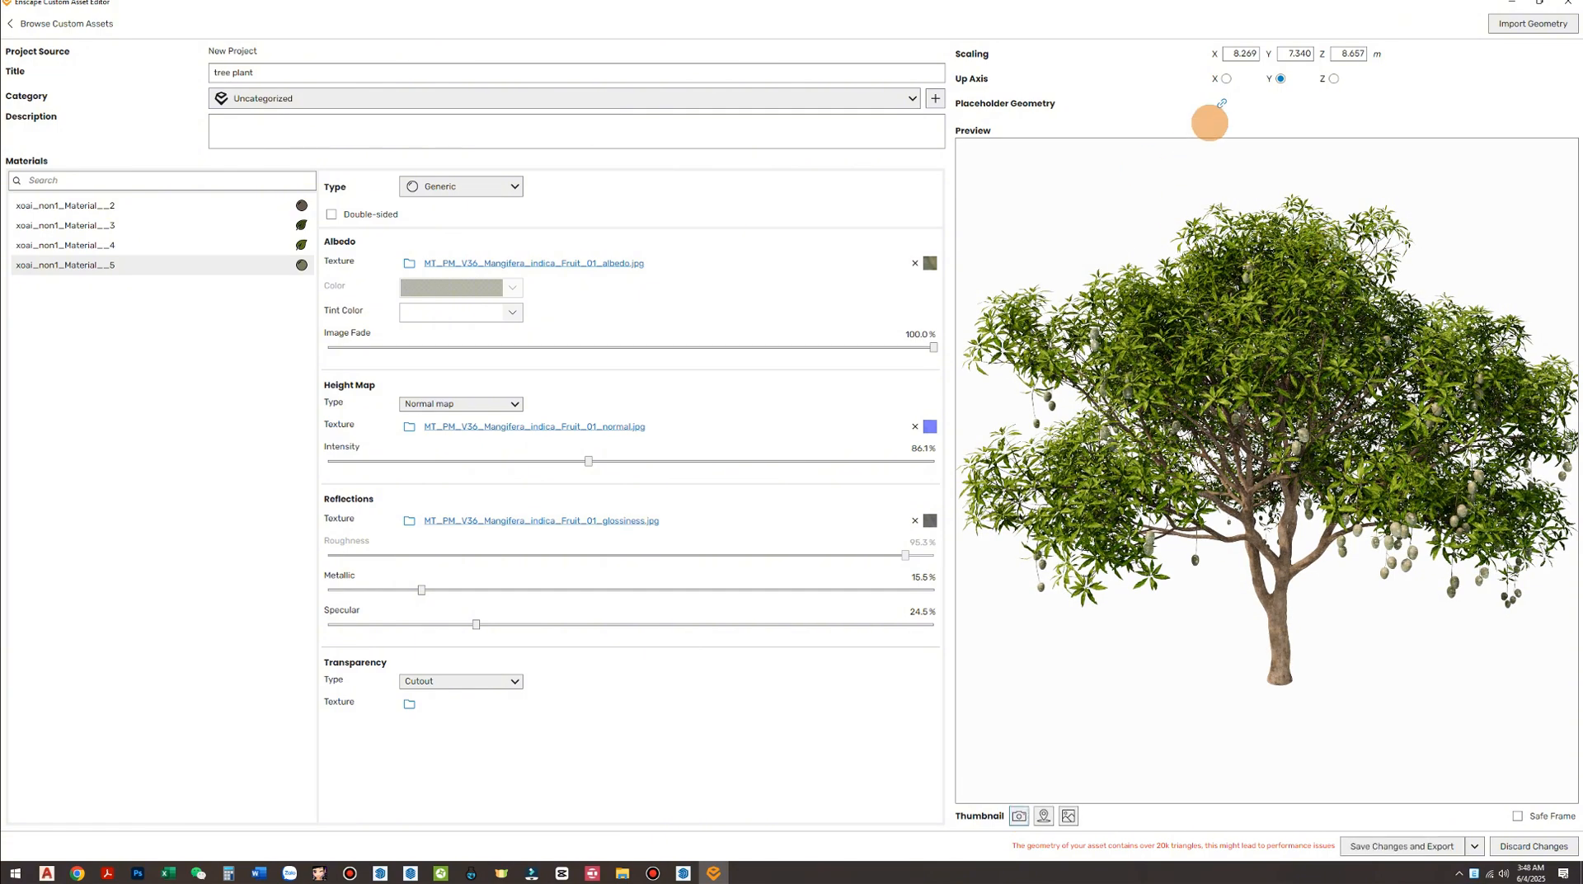
Link the tree plant - PROXY model as the placeholder geometry and check it in the preview, leaving the placeholder display off
click(1221, 103)
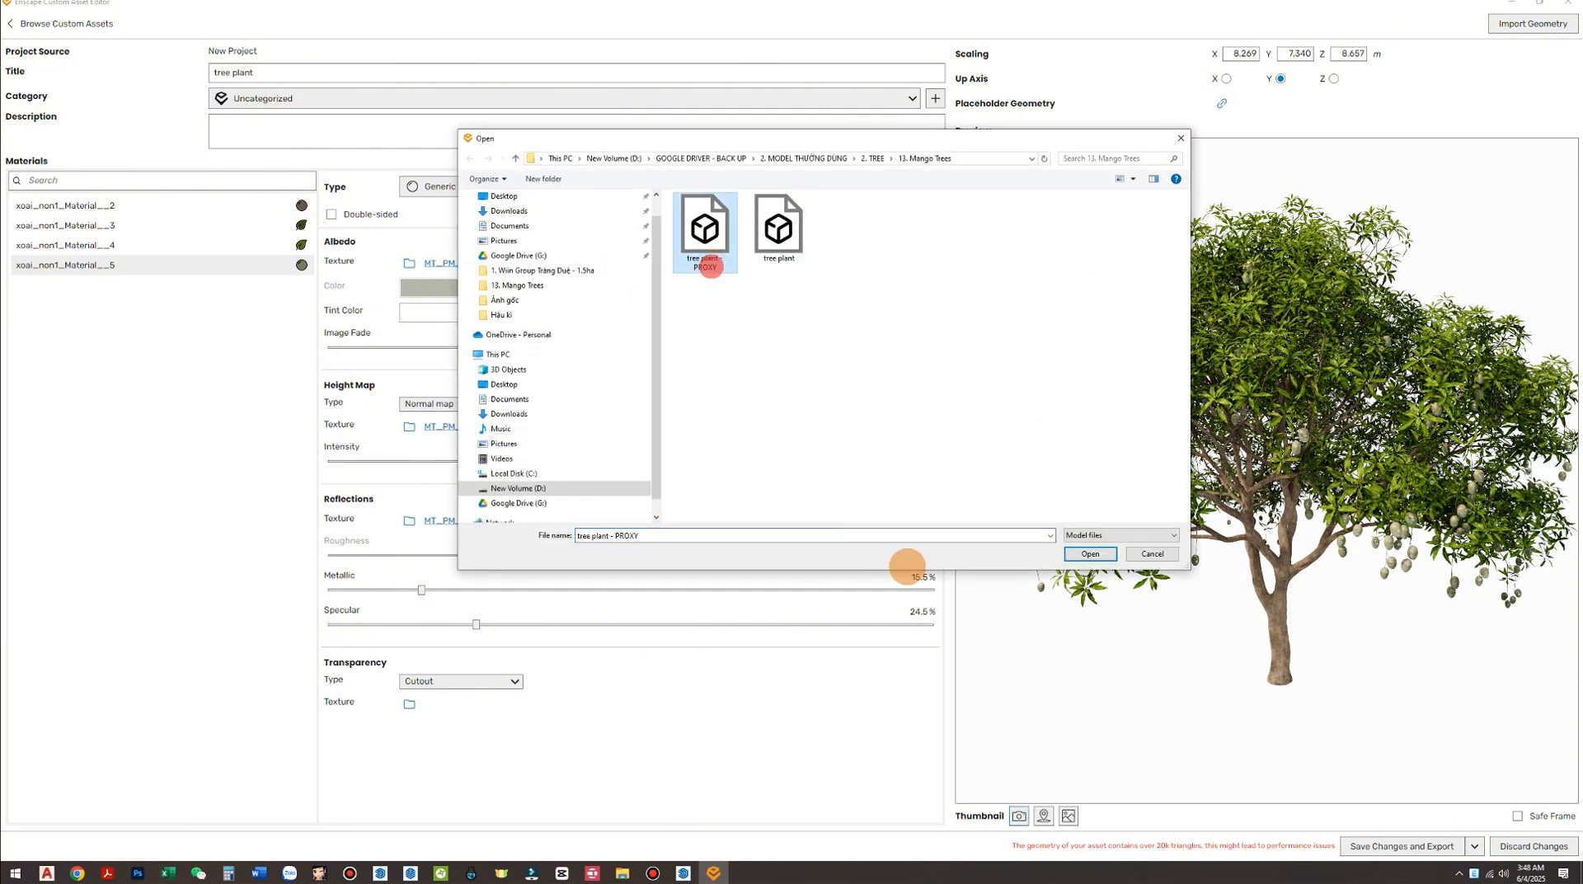
click(1089, 553)
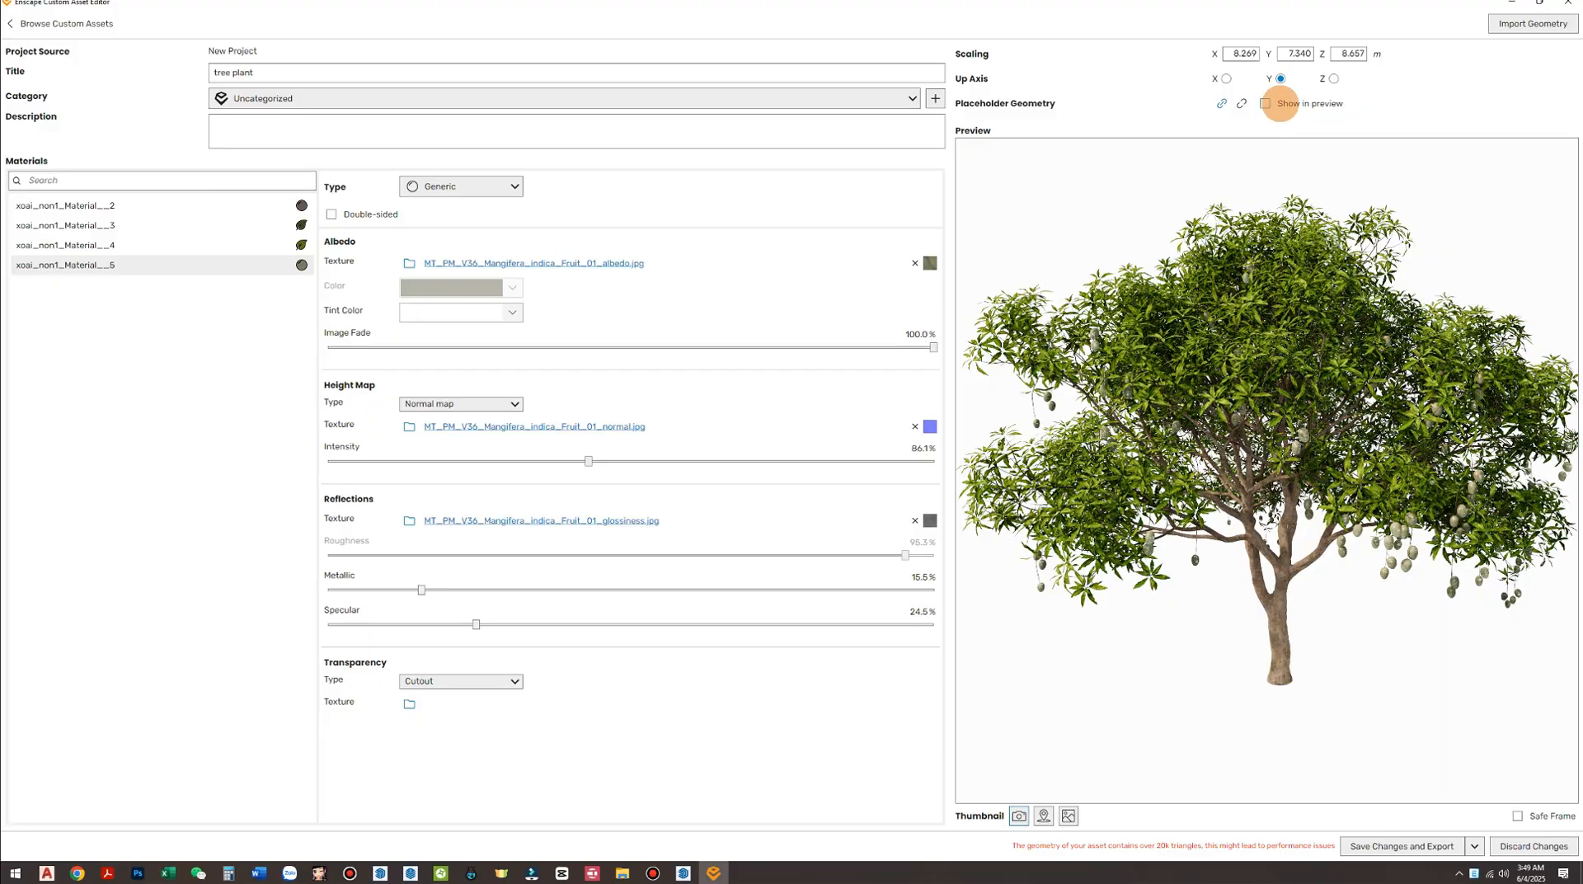
click(1265, 104)
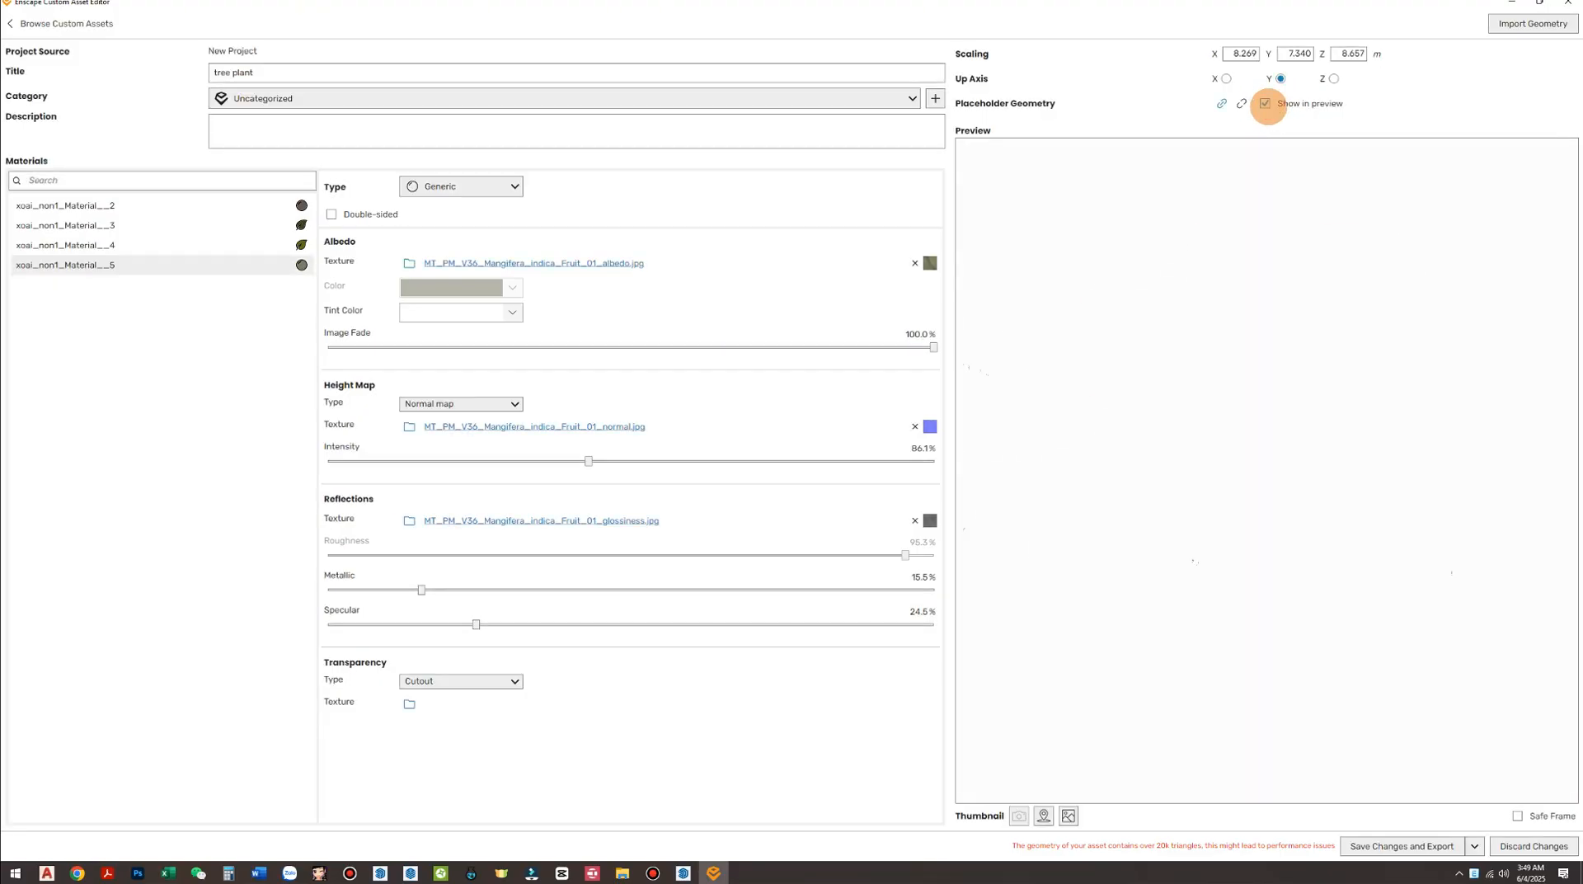
click(1265, 104)
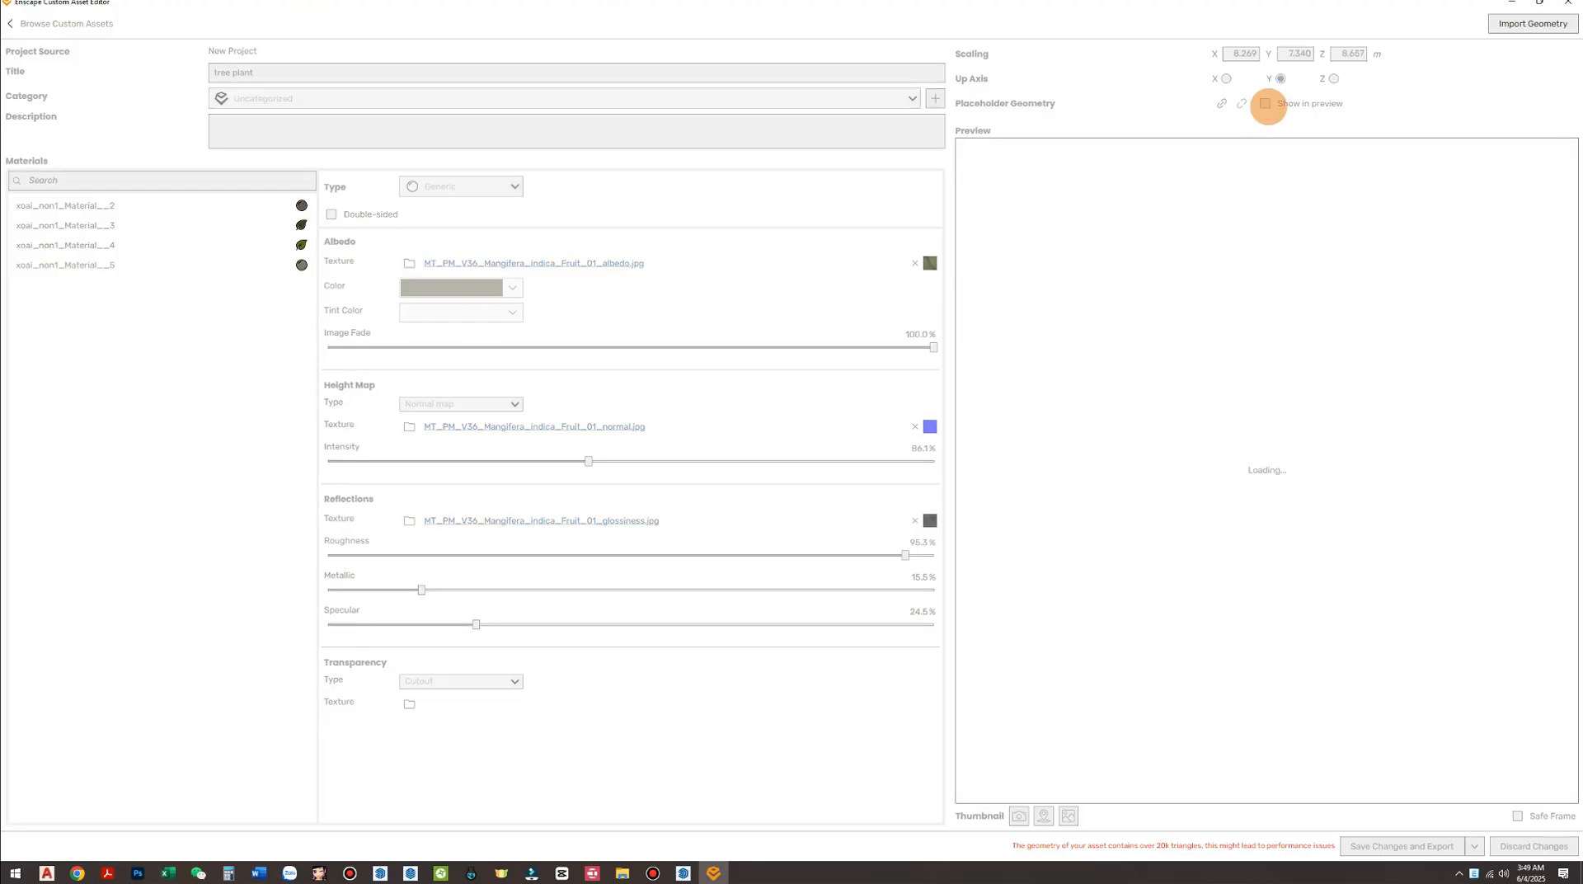
click(1265, 104)
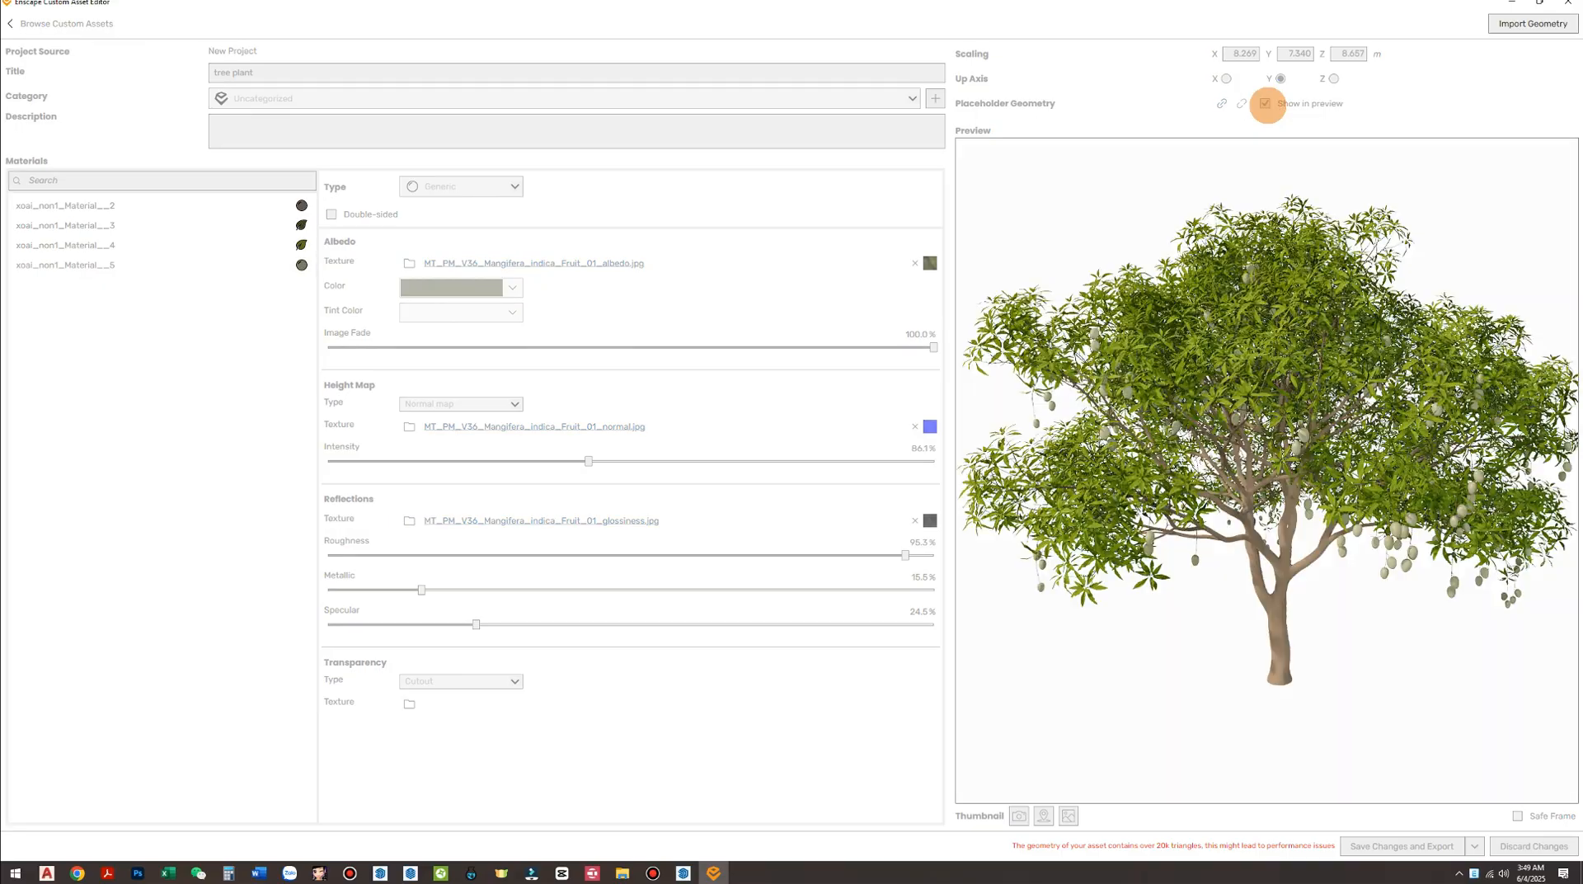
click(1266, 104)
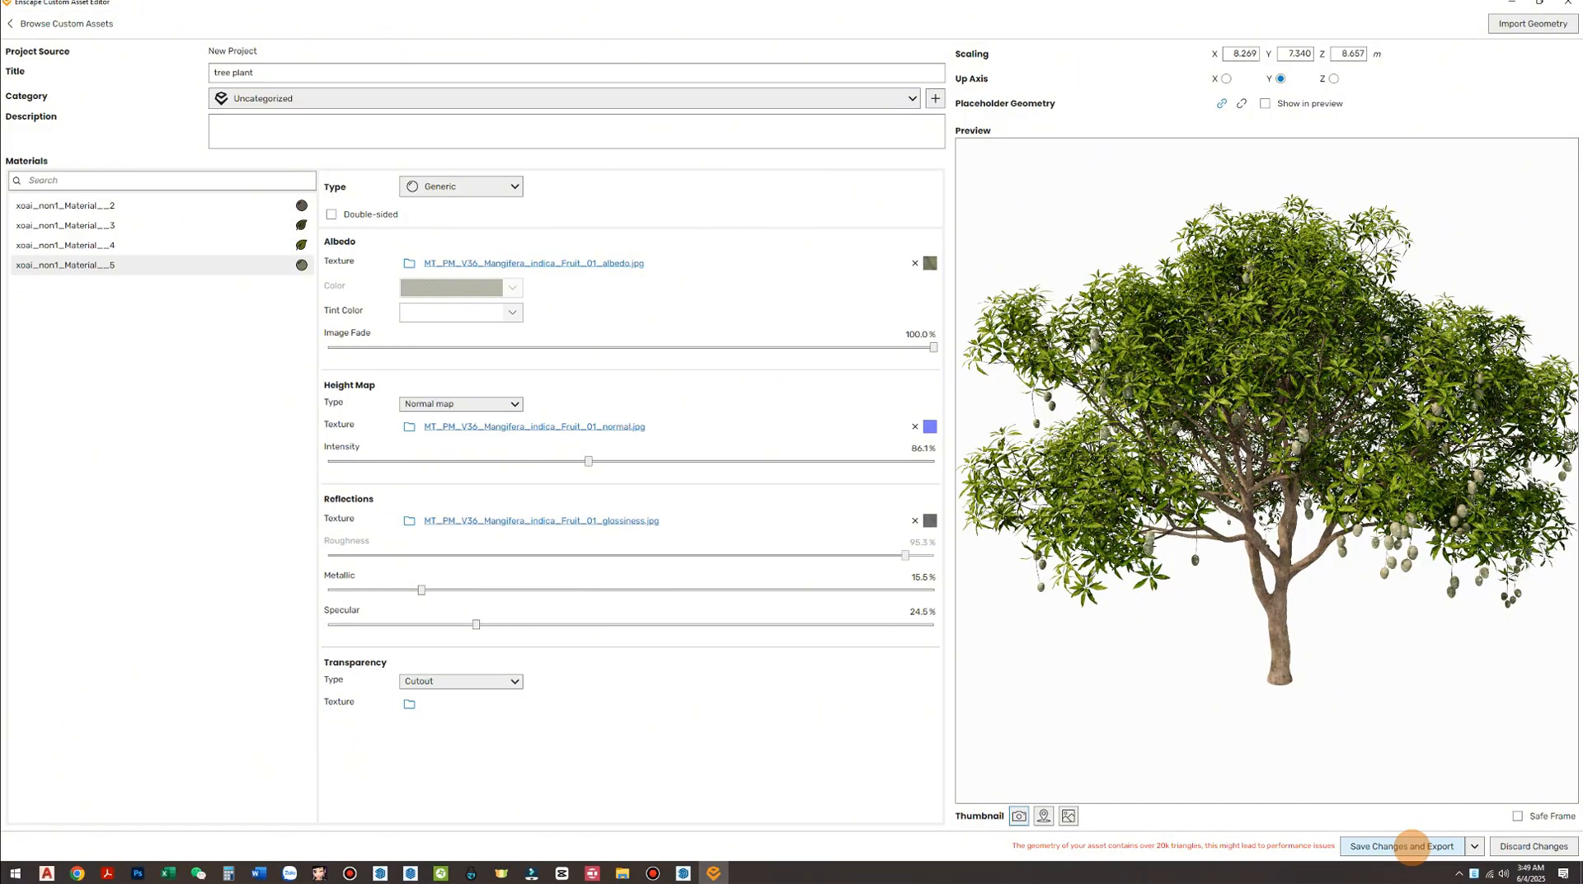
Save and export the custom asset, and start Enscape from the blank SketchUp model
click(1411, 846)
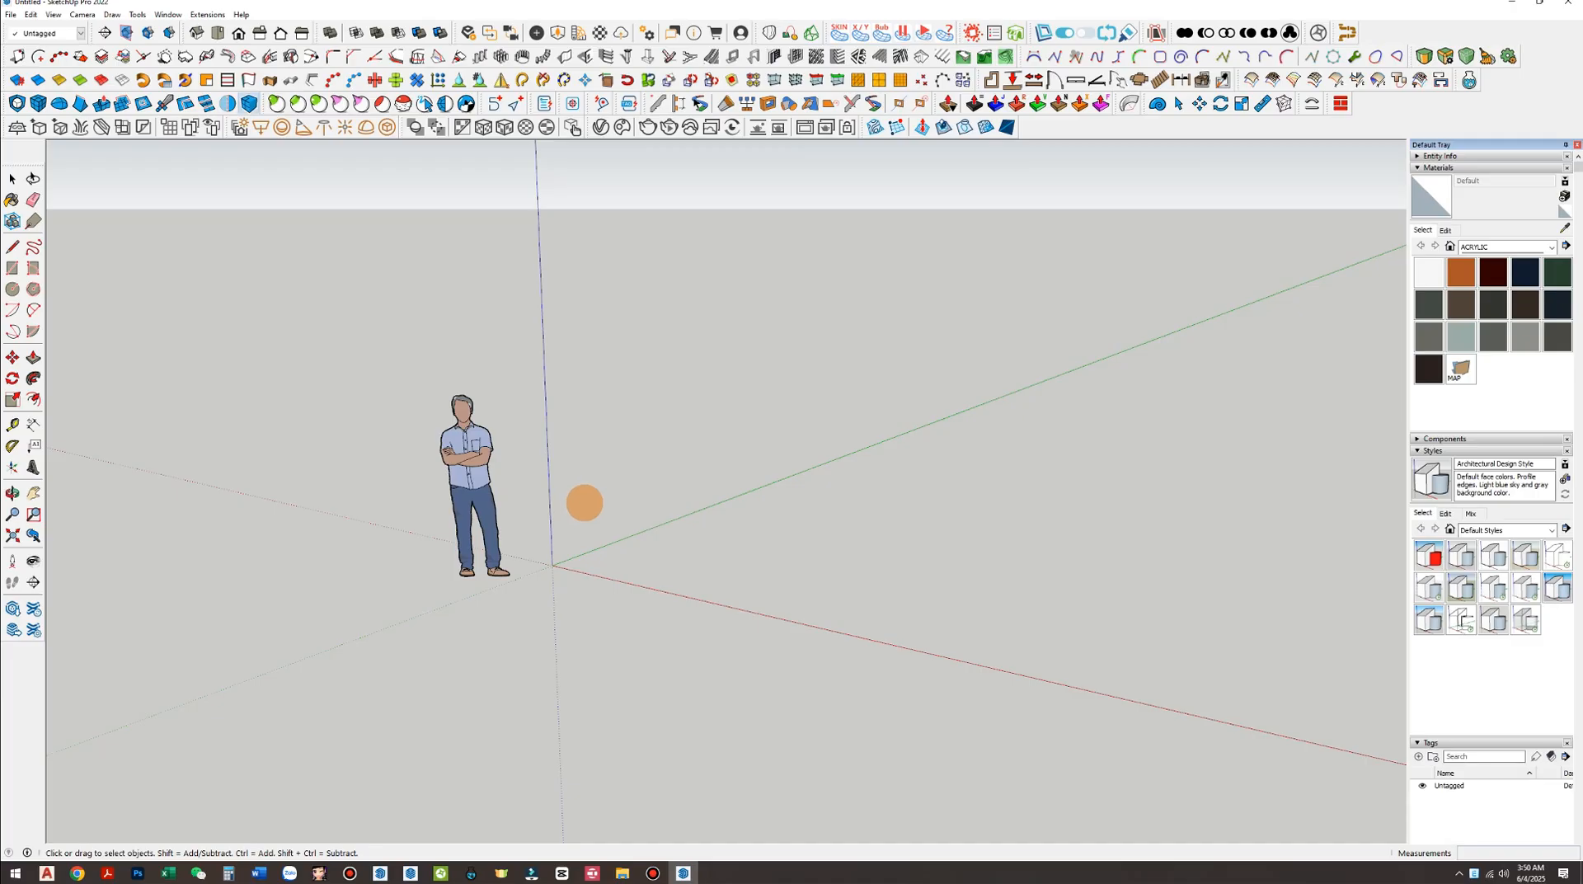
scroll(698, 523, down, 1)
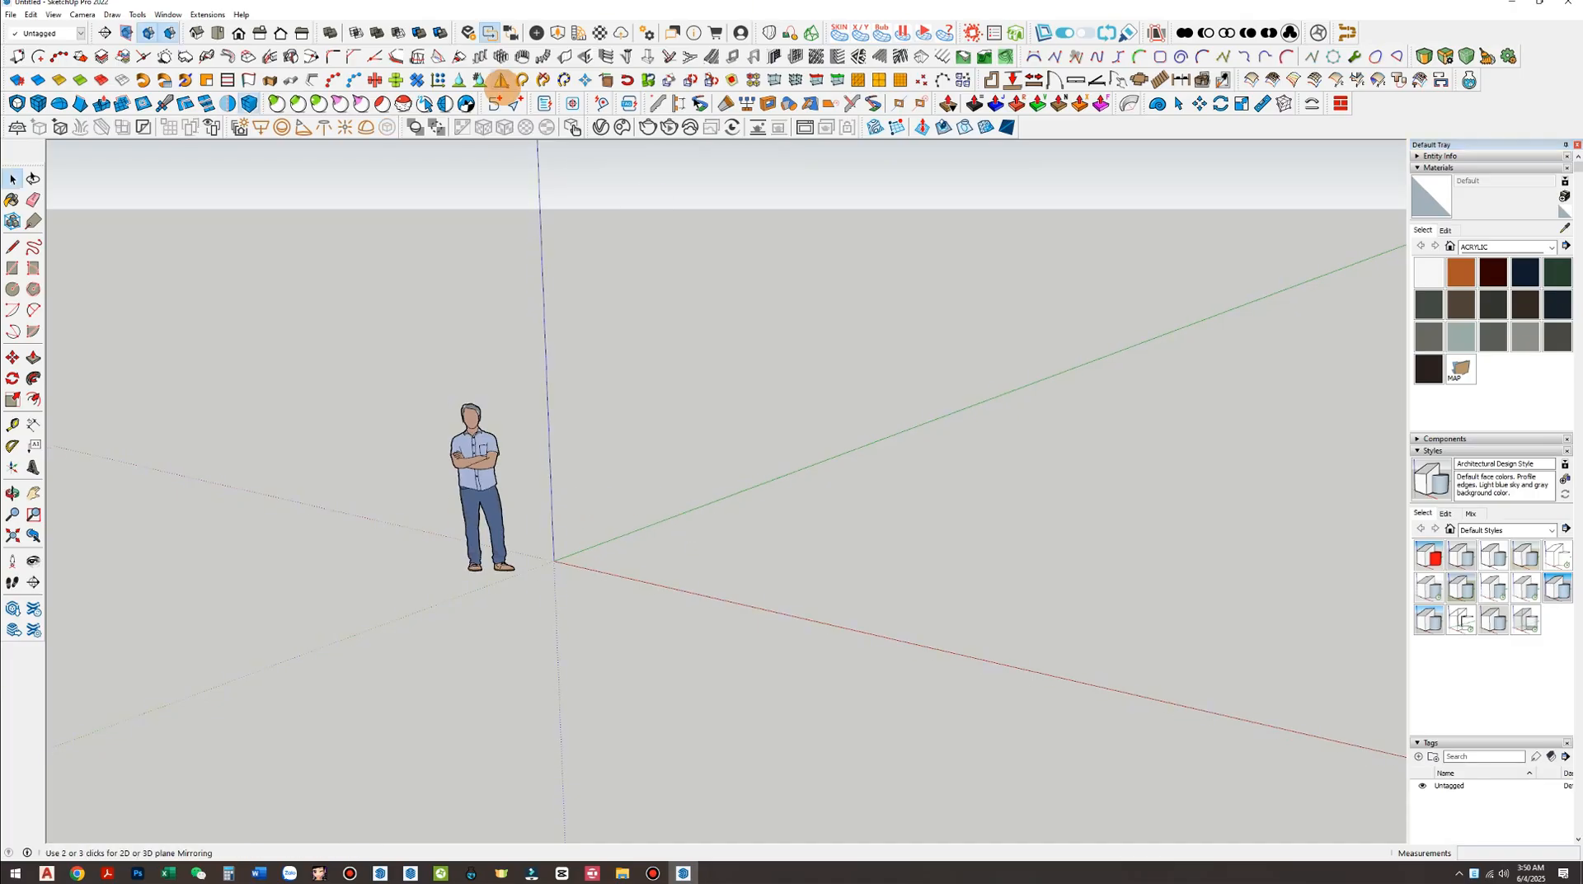
click(470, 32)
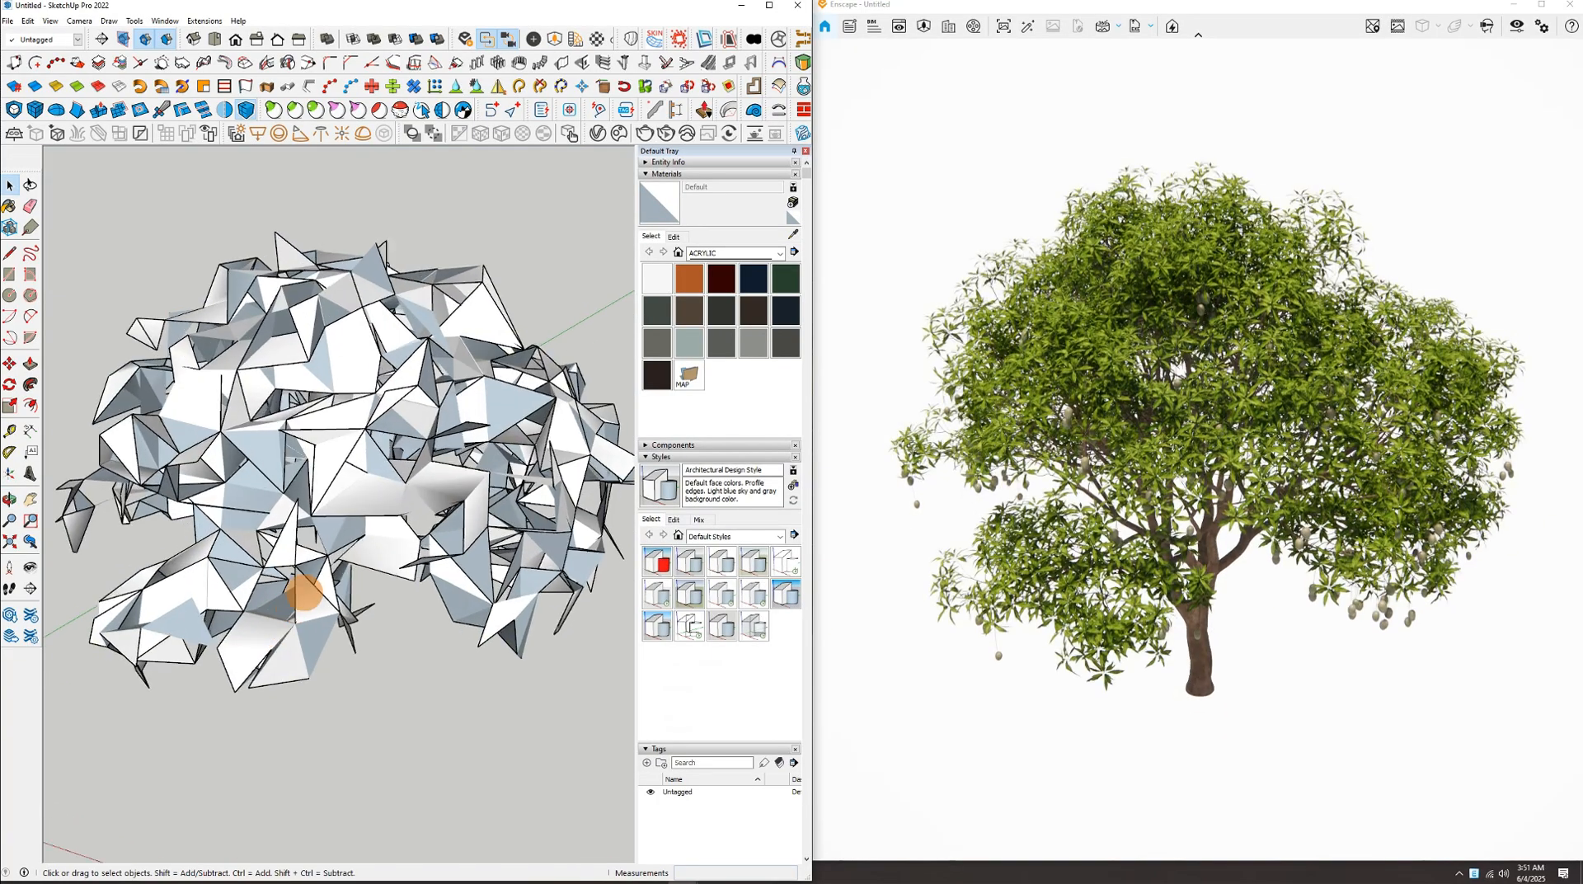
Examine the placed mango tree's foliage, fruit, branches and trunk in the Enscape render, from several sides and distances
scroll(280, 611, up, 5)
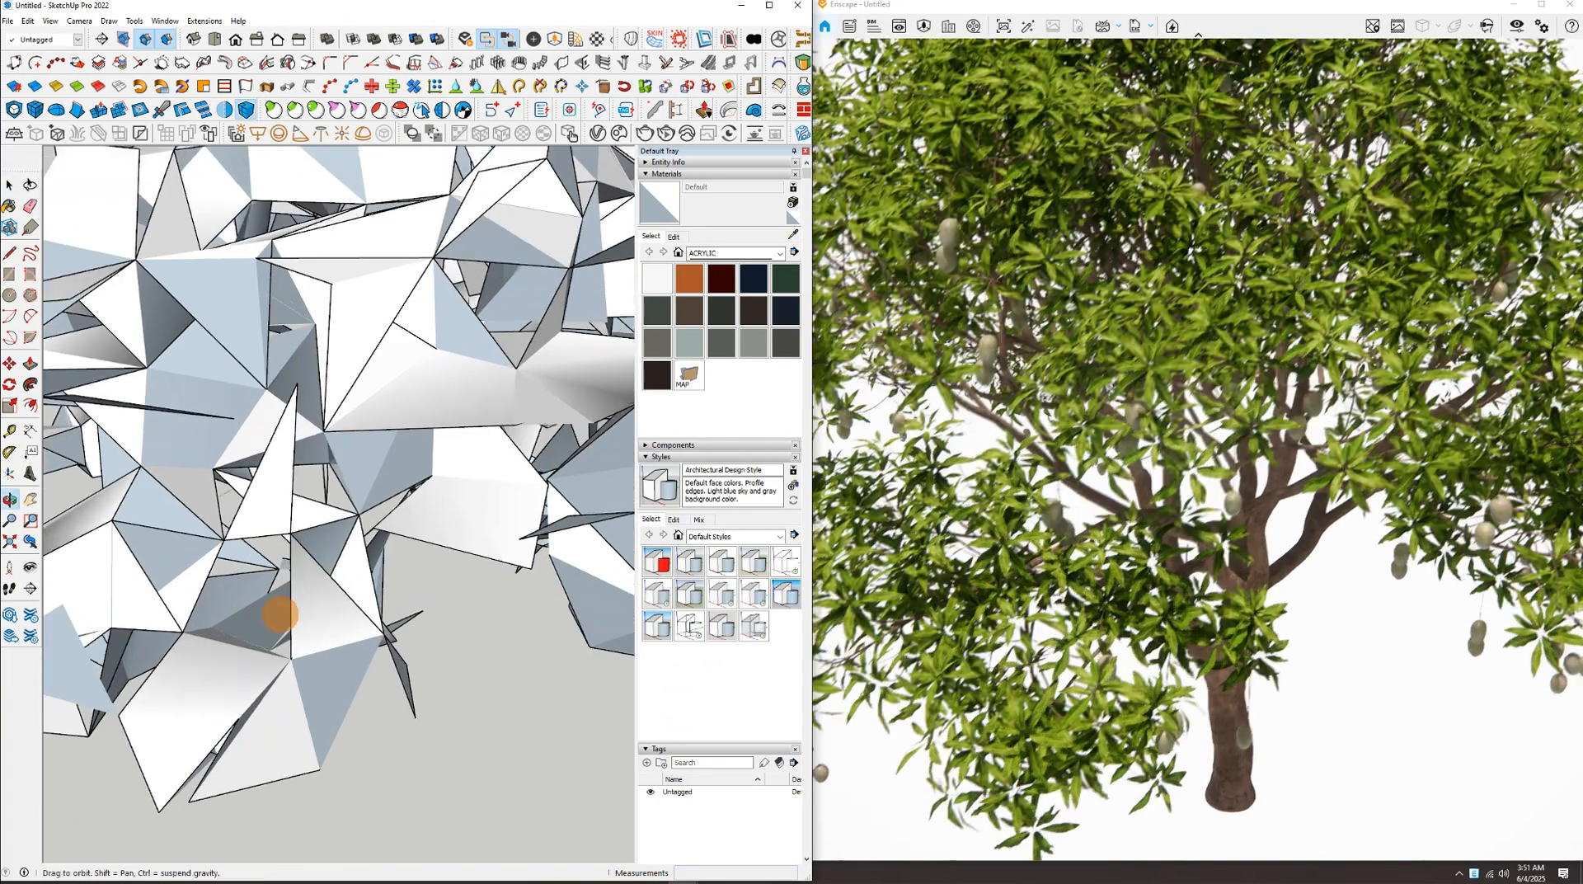
scroll(321, 590, down, 5)
mouse_move(322, 590)
middle_down()
mouse_move(193, 584)
mouse_move(276, 459)
mouse_move(506, 537)
mouse_move(230, 470)
mouse_move(233, 566)
middle_up()
scroll(448, 625, up, 5)
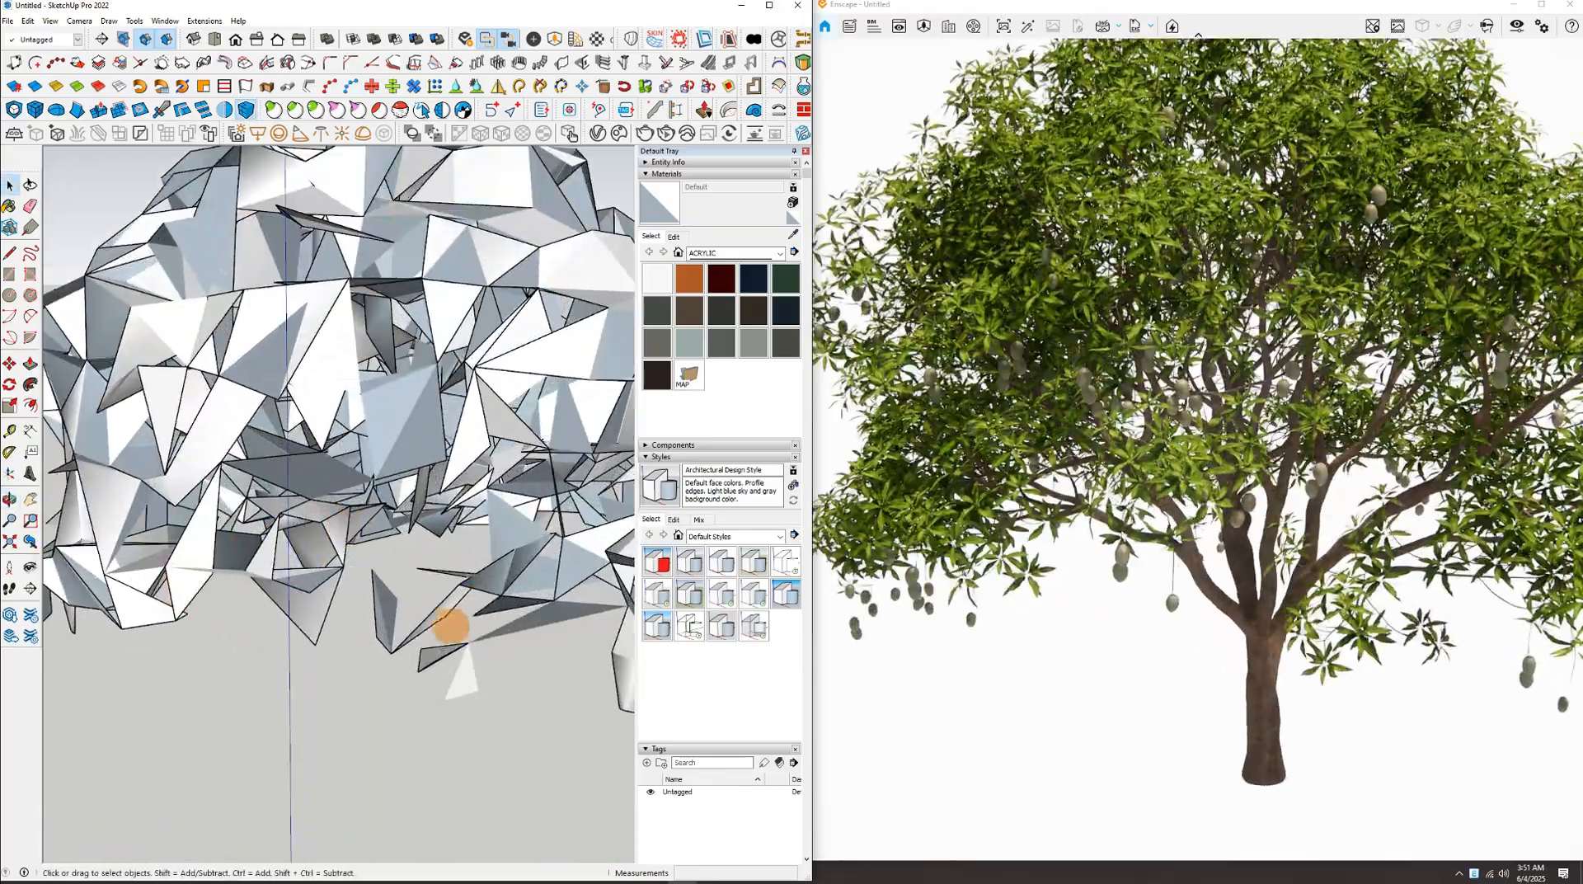
scroll(255, 488, down, 5)
scroll(436, 640, up, 5)
scroll(304, 594, up, 3)
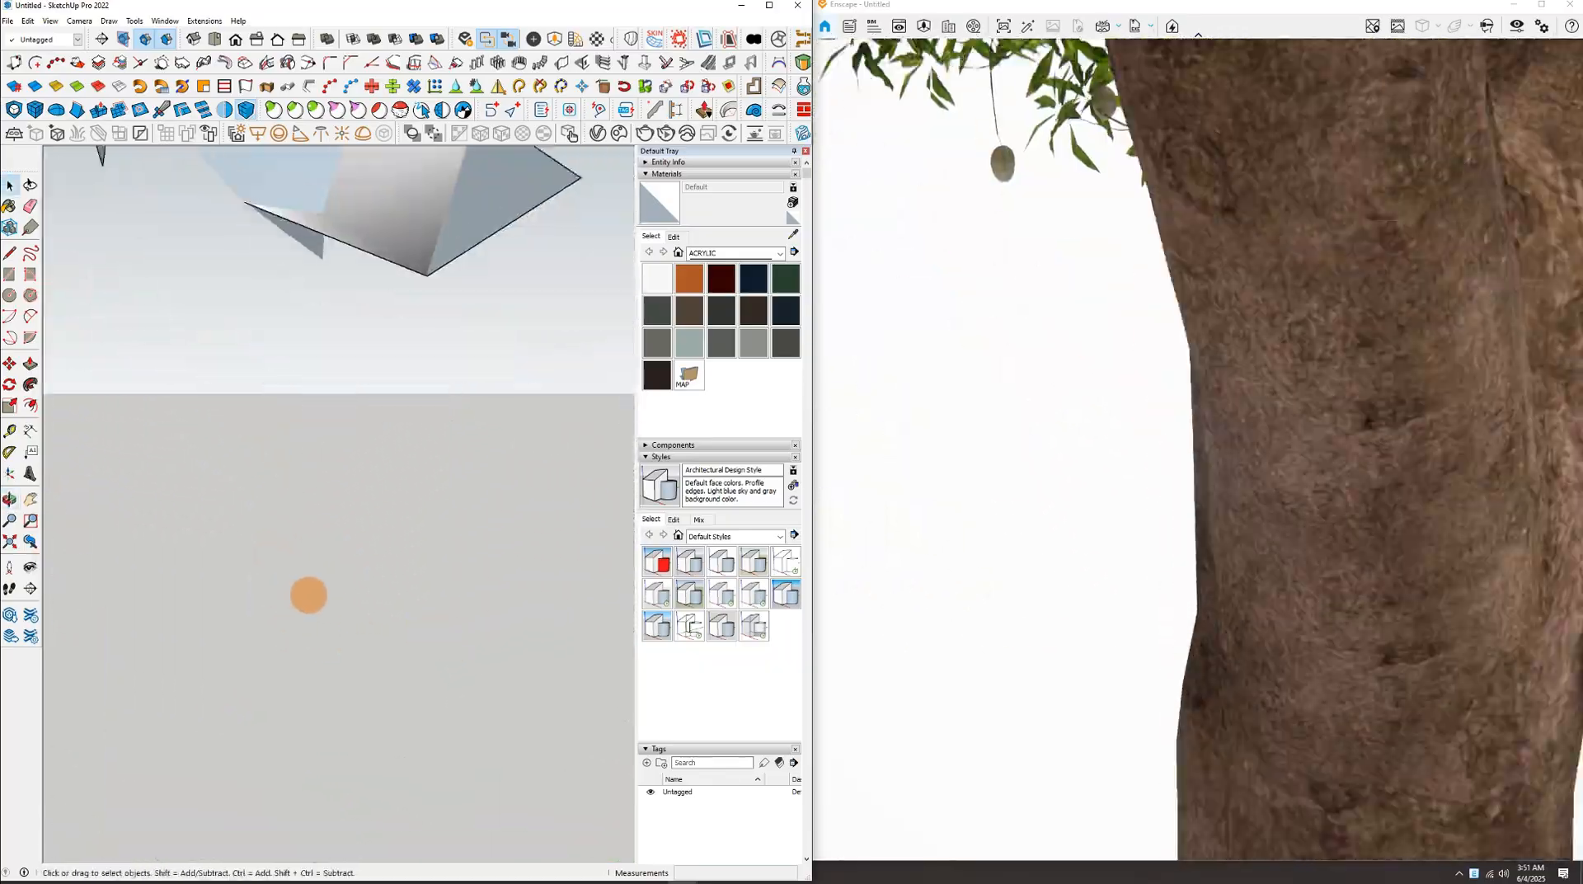
scroll(311, 615, down, 6)
scroll(354, 512, up, 4)
scroll(235, 545, up, 5)
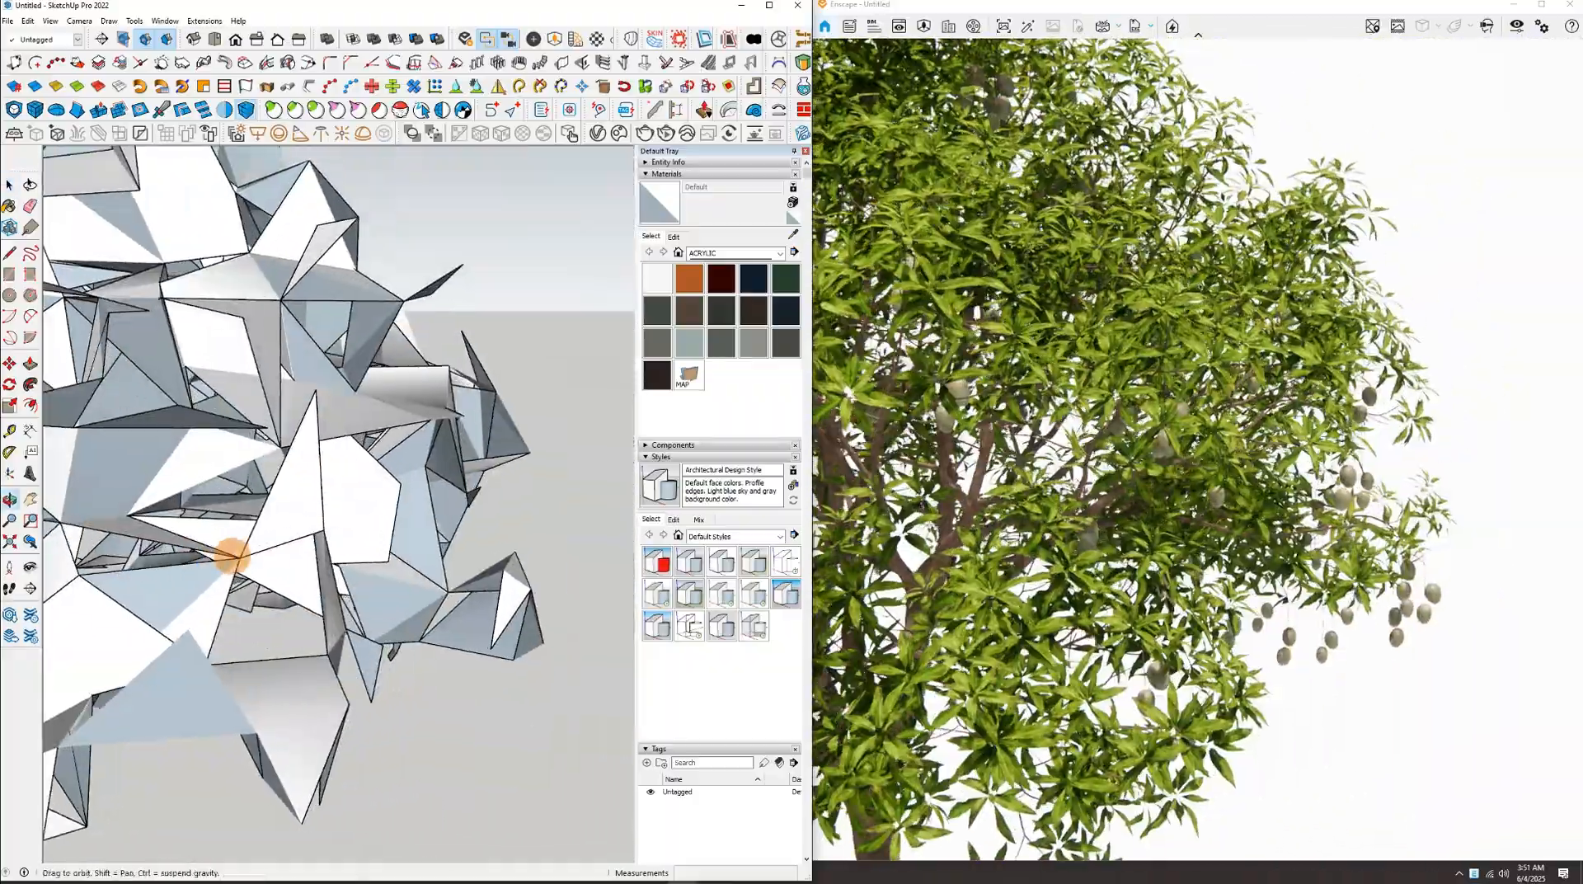
scroll(247, 529, down, 3)
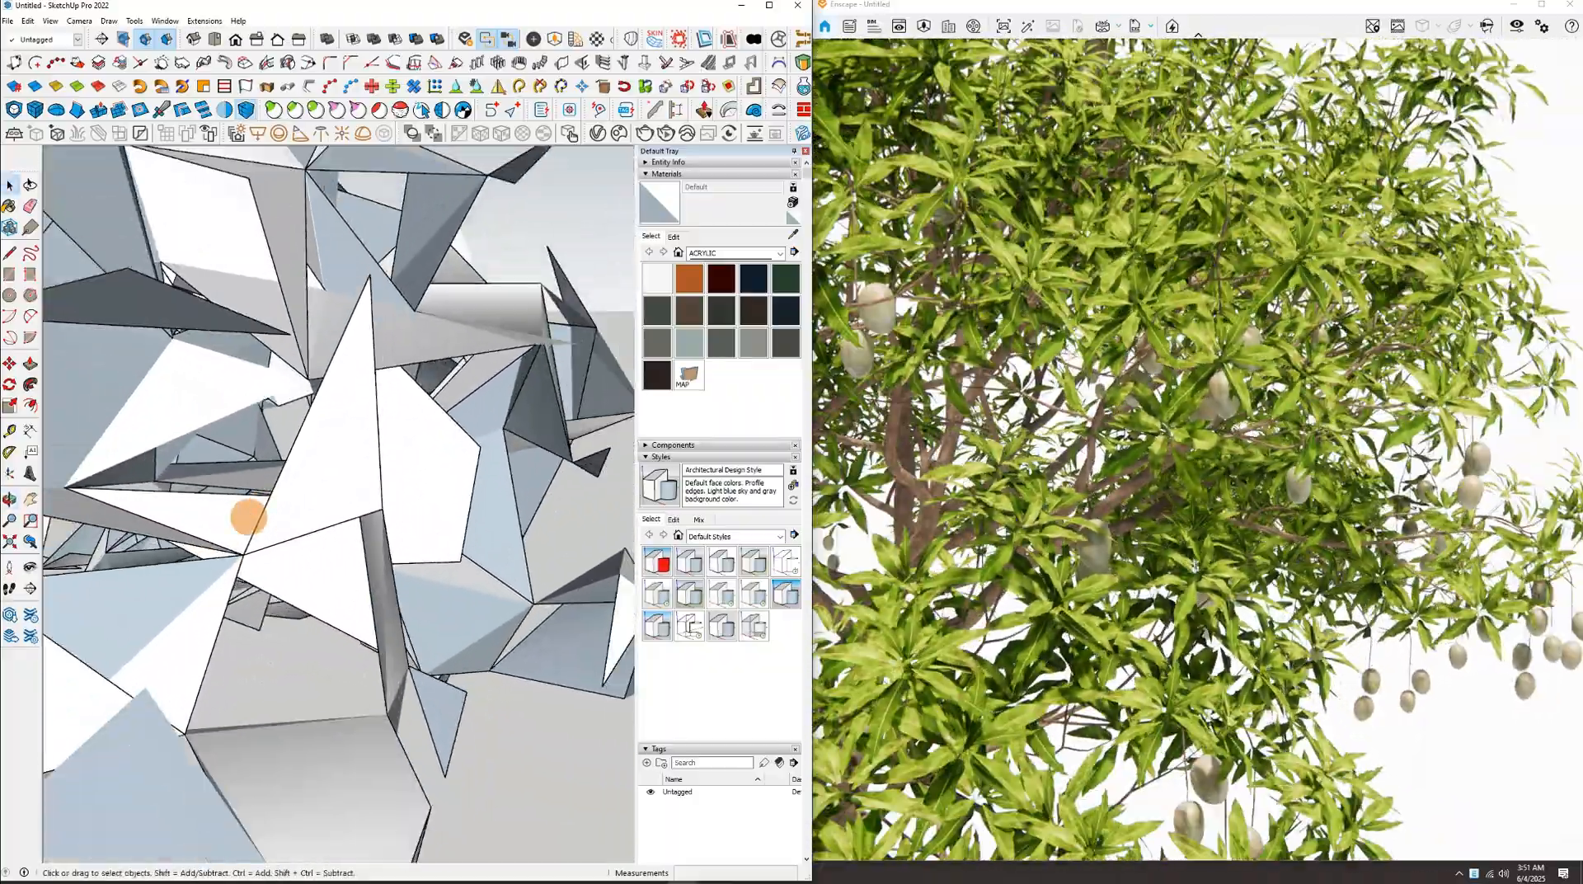
mouse_move(248, 516)
middle_down()
mouse_move(110, 541)
mouse_move(275, 496)
middle_up()
scroll(274, 496, down, 3)
scroll(274, 496, down, 6)
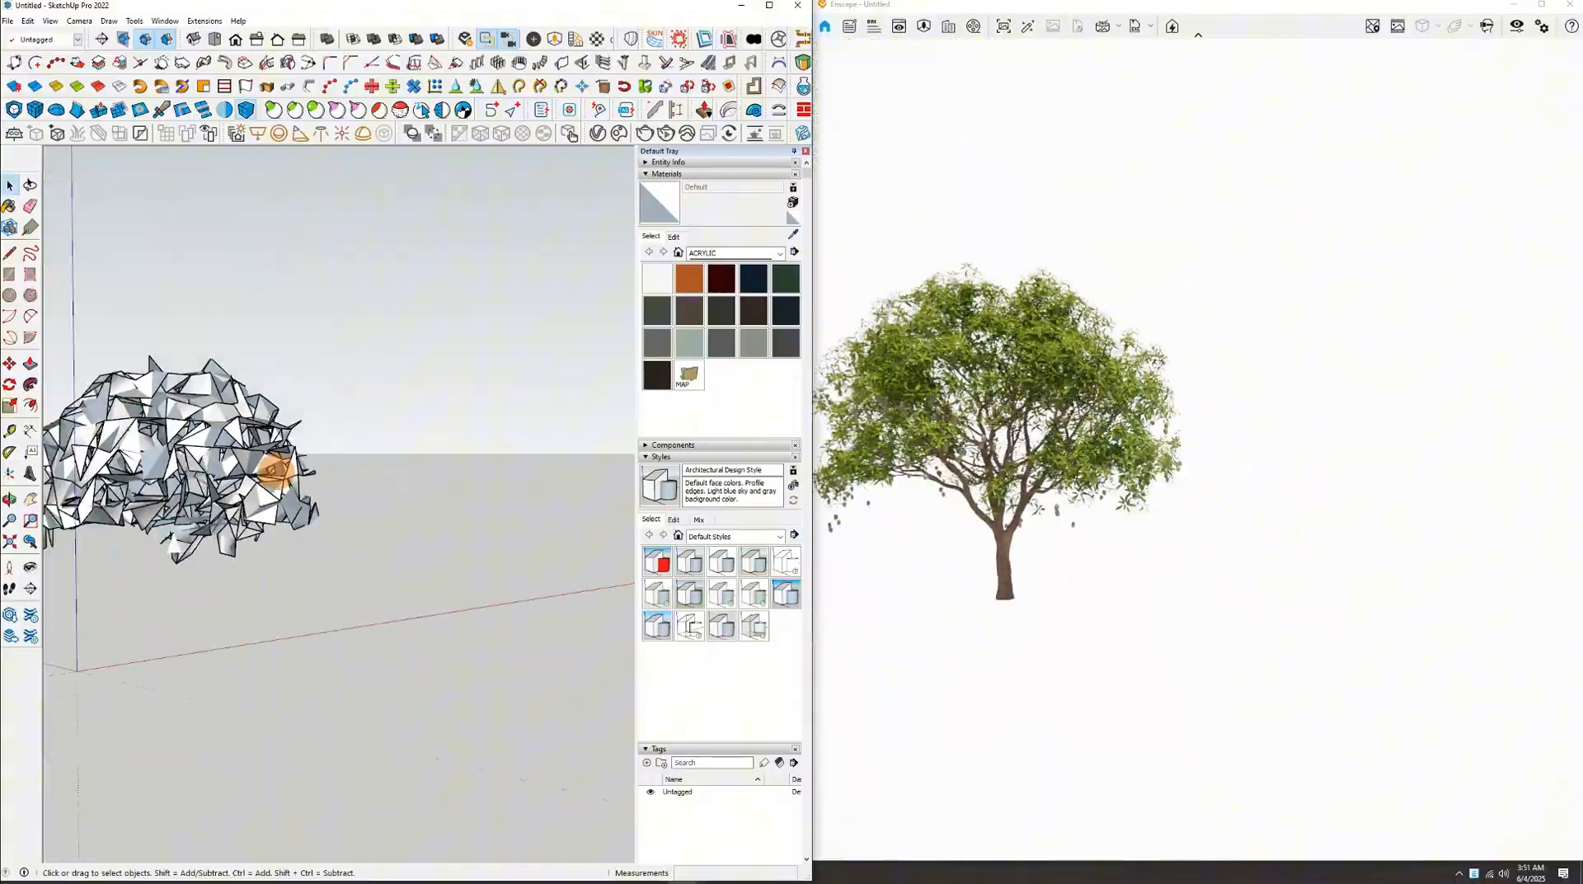
scroll(88, 494, up, 5)
scroll(215, 511, up, 4)
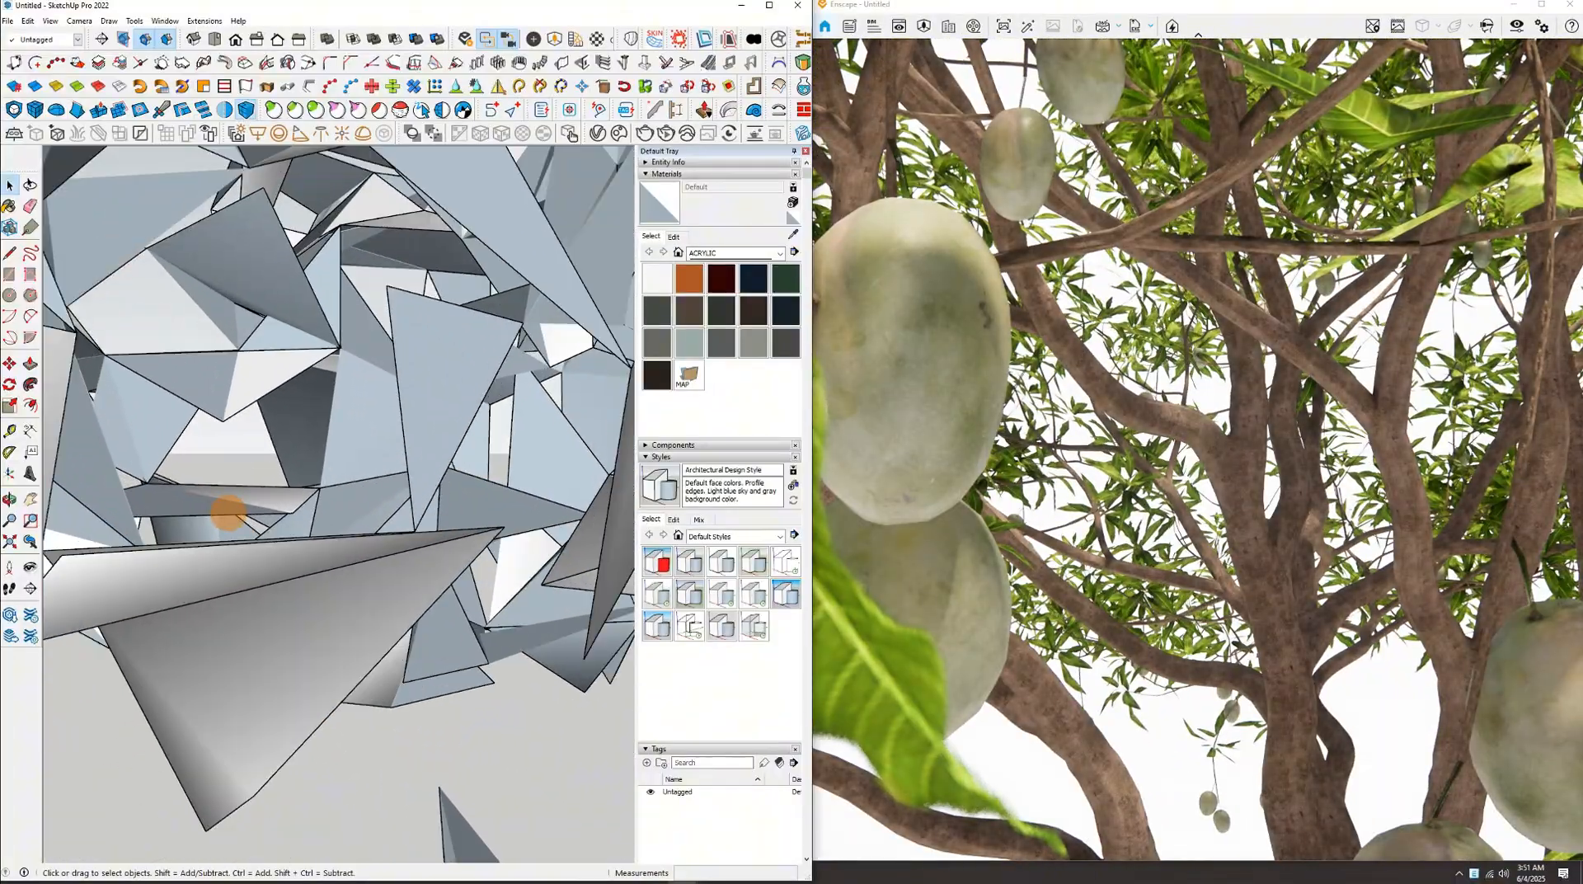
scroll(223, 512, up, 1)
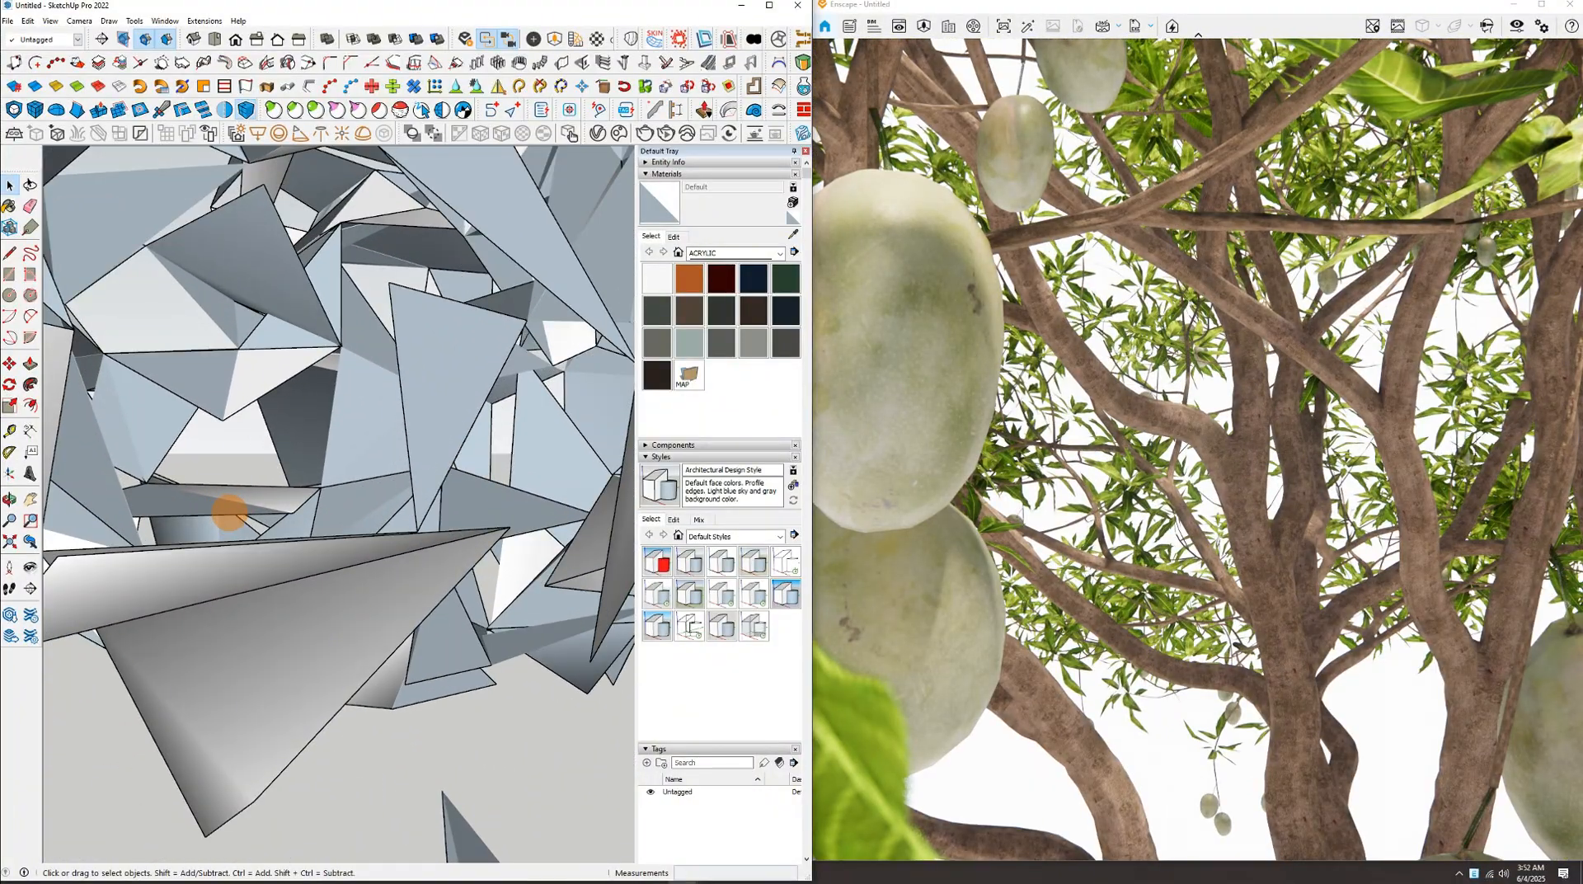
scroll(229, 513, down, 6)
mouse_move(164, 585)
middle_down()
mouse_move(226, 565)
mouse_move(99, 601)
mouse_move(293, 605)
middle_up()
mouse_move(144, 596)
middle_down()
mouse_move(311, 540)
mouse_move(228, 610)
mouse_move(141, 566)
mouse_move(339, 630)
mouse_move(198, 478)
mouse_move(424, 442)
mouse_move(107, 654)
mouse_move(417, 668)
middle_up()
scroll(326, 618, up, 5)
scroll(325, 615, down, 5)
scroll(317, 661, up, 5)
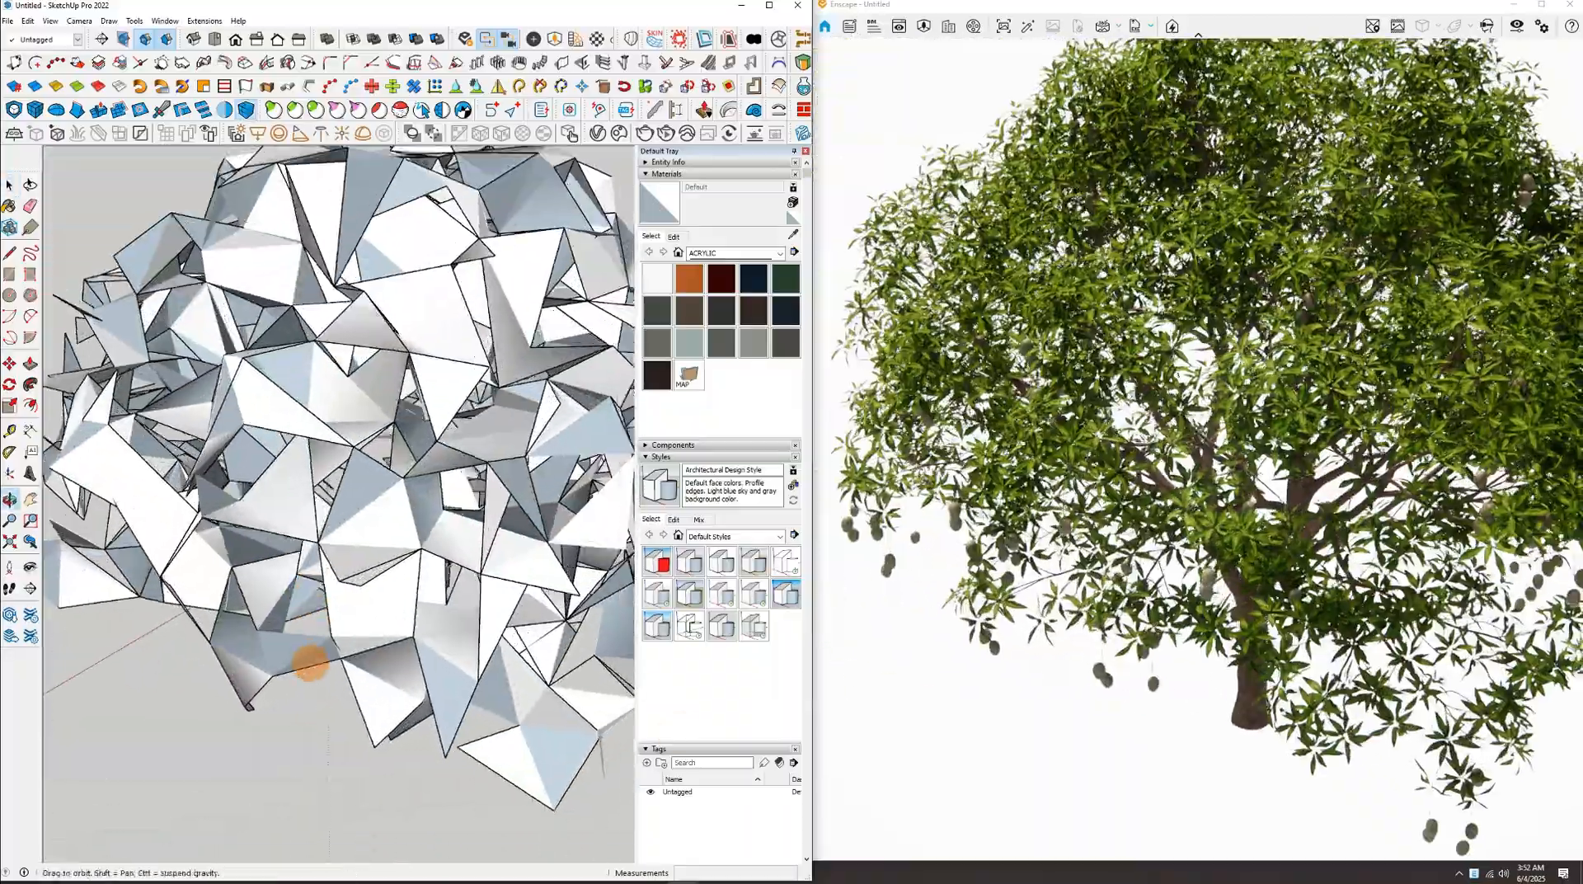
Copy the placed mango tree proxy to make a scattered group of four trees
mouse_move(311, 660)
middle_down()
mouse_move(219, 696)
mouse_move(156, 618)
mouse_move(361, 612)
mouse_move(302, 441)
middle_up()
scroll(212, 685, down, 5)
scroll(361, 612, down, 2)
click(303, 441)
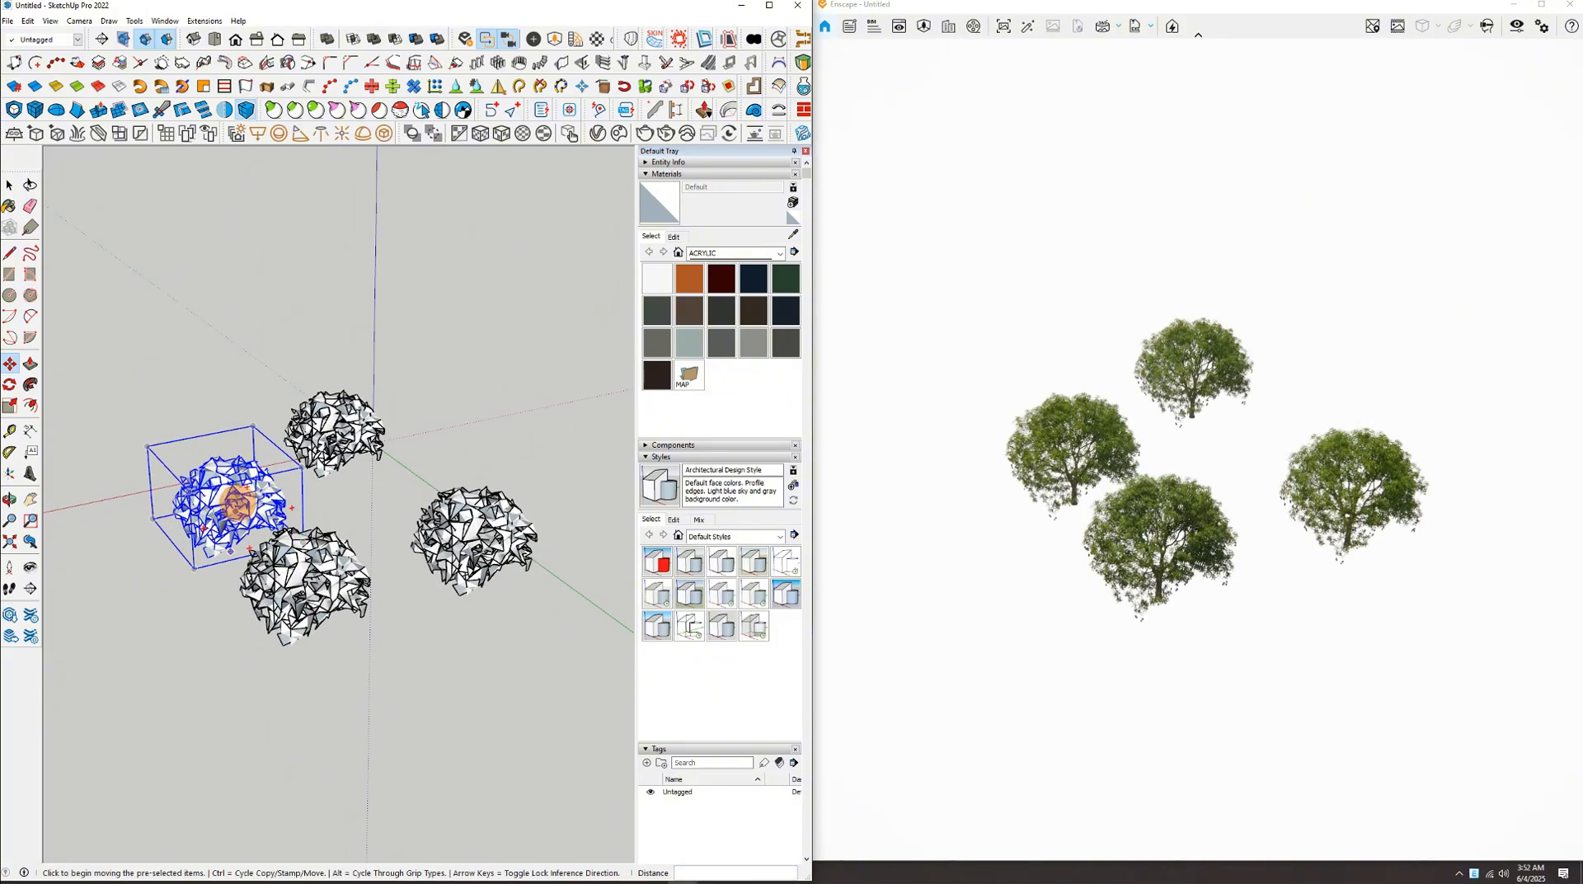
Examine the group of mango trees at eye level and close up in the synchronized Enscape render
scroll(353, 501, up, 5)
mouse_move(323, 519)
middle_down()
mouse_move(354, 555)
mouse_move(296, 534)
mouse_move(198, 640)
mouse_move(404, 703)
middle_up()
scroll(198, 640, down, 5)
scroll(198, 640, up, 3)
scroll(275, 470, up, 10)
key(m)
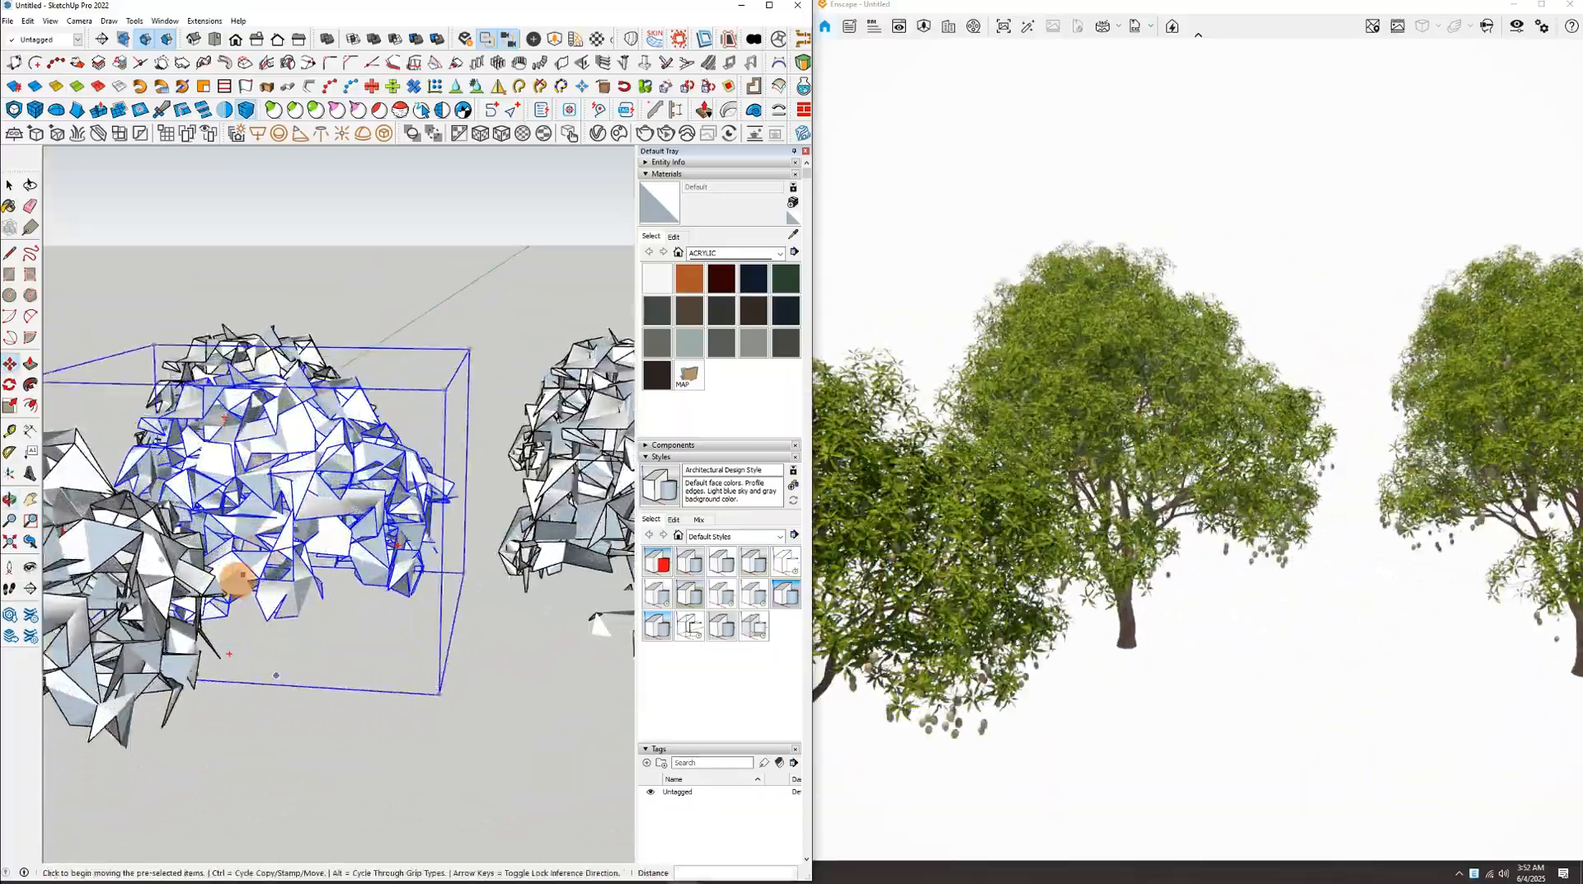
scroll(318, 537, up, 3)
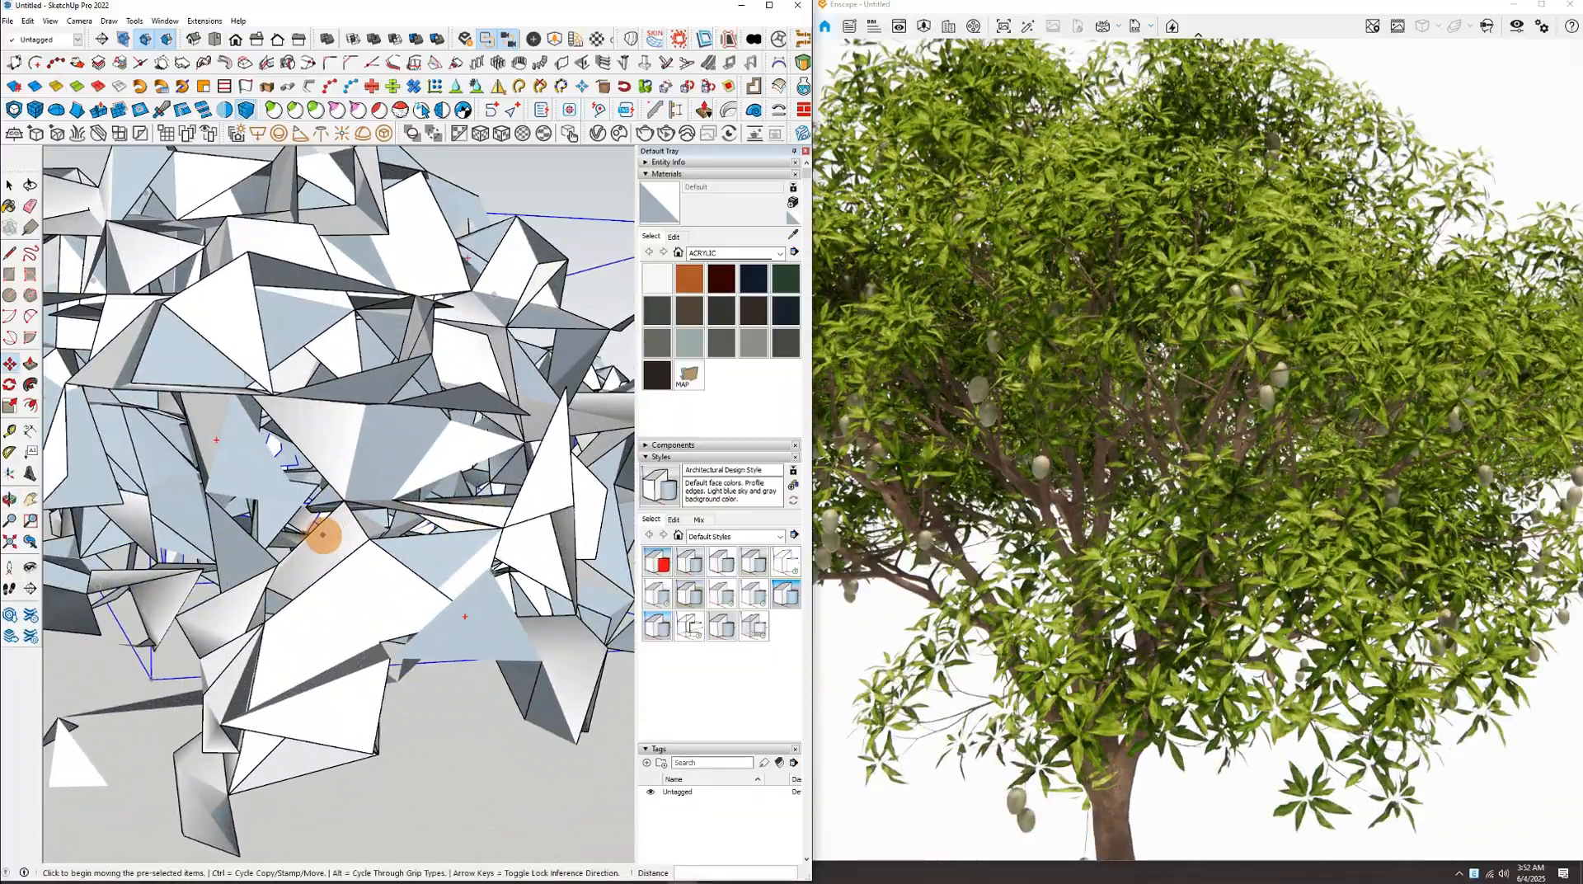